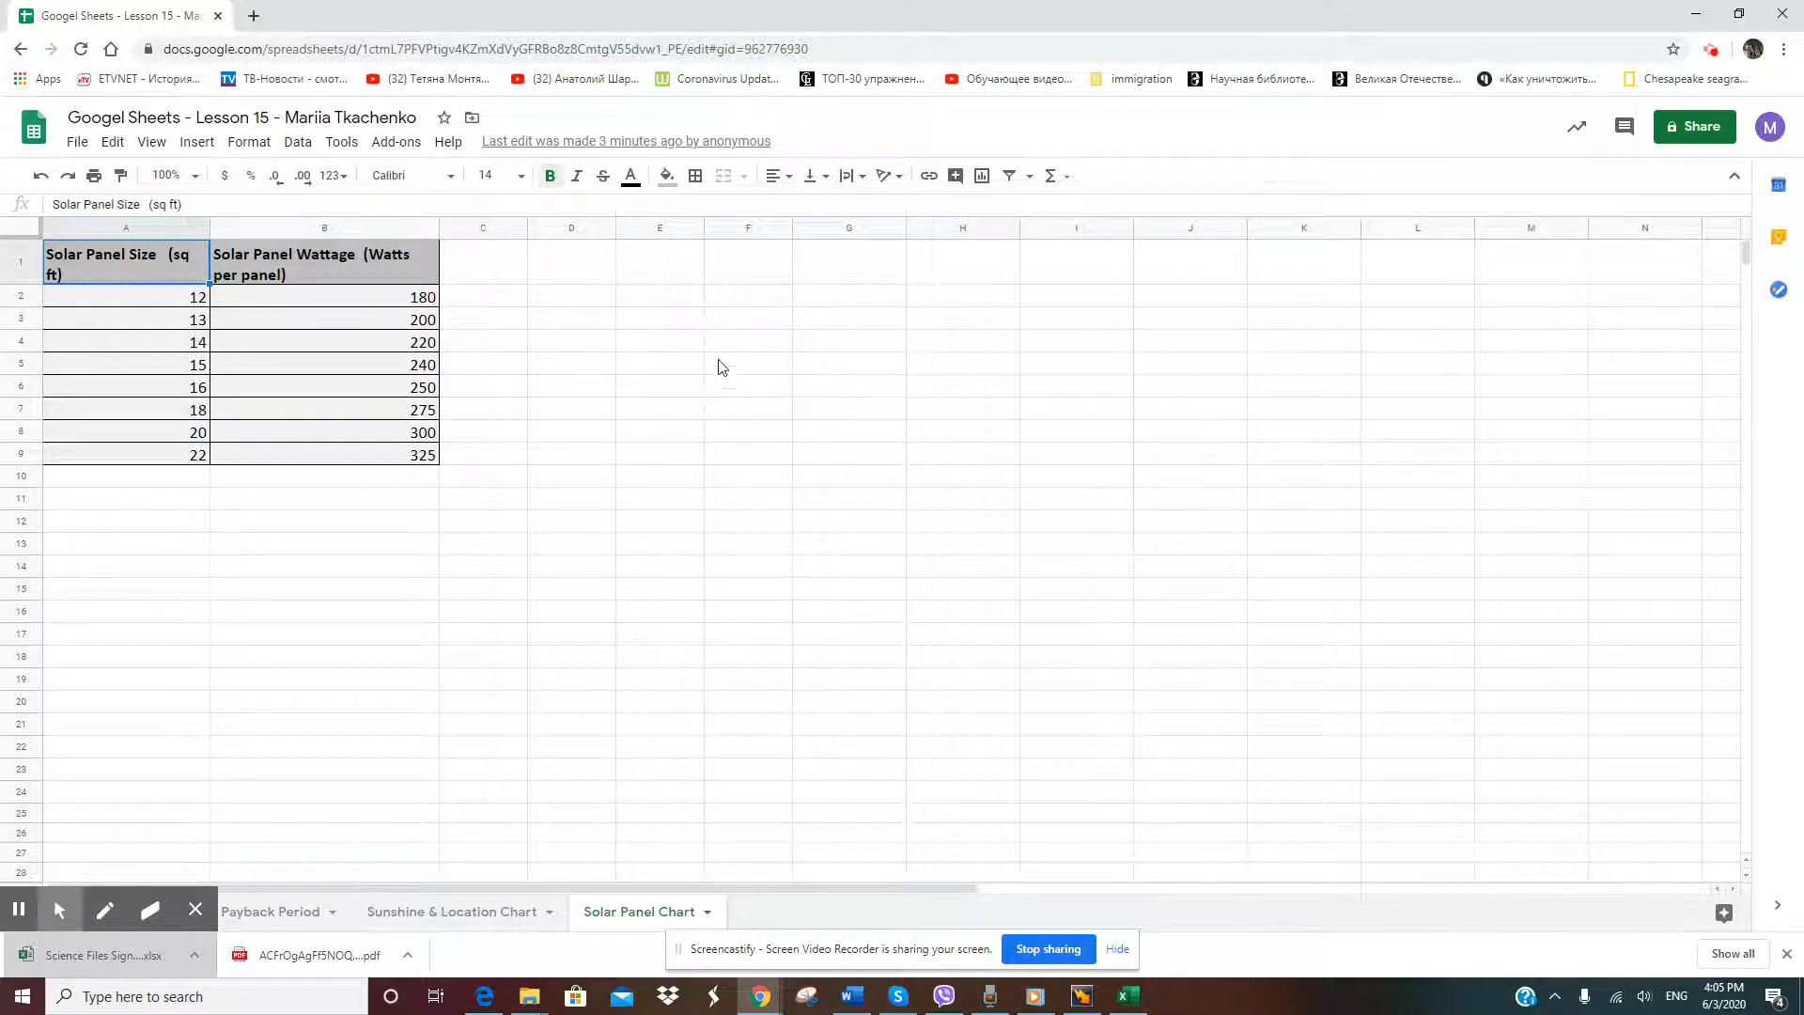
Enter 186 in cell F3 of the Solar Panel Chart sheet as the starting value of a number series
{"action": "left_click", "coordinate": [743, 341]}
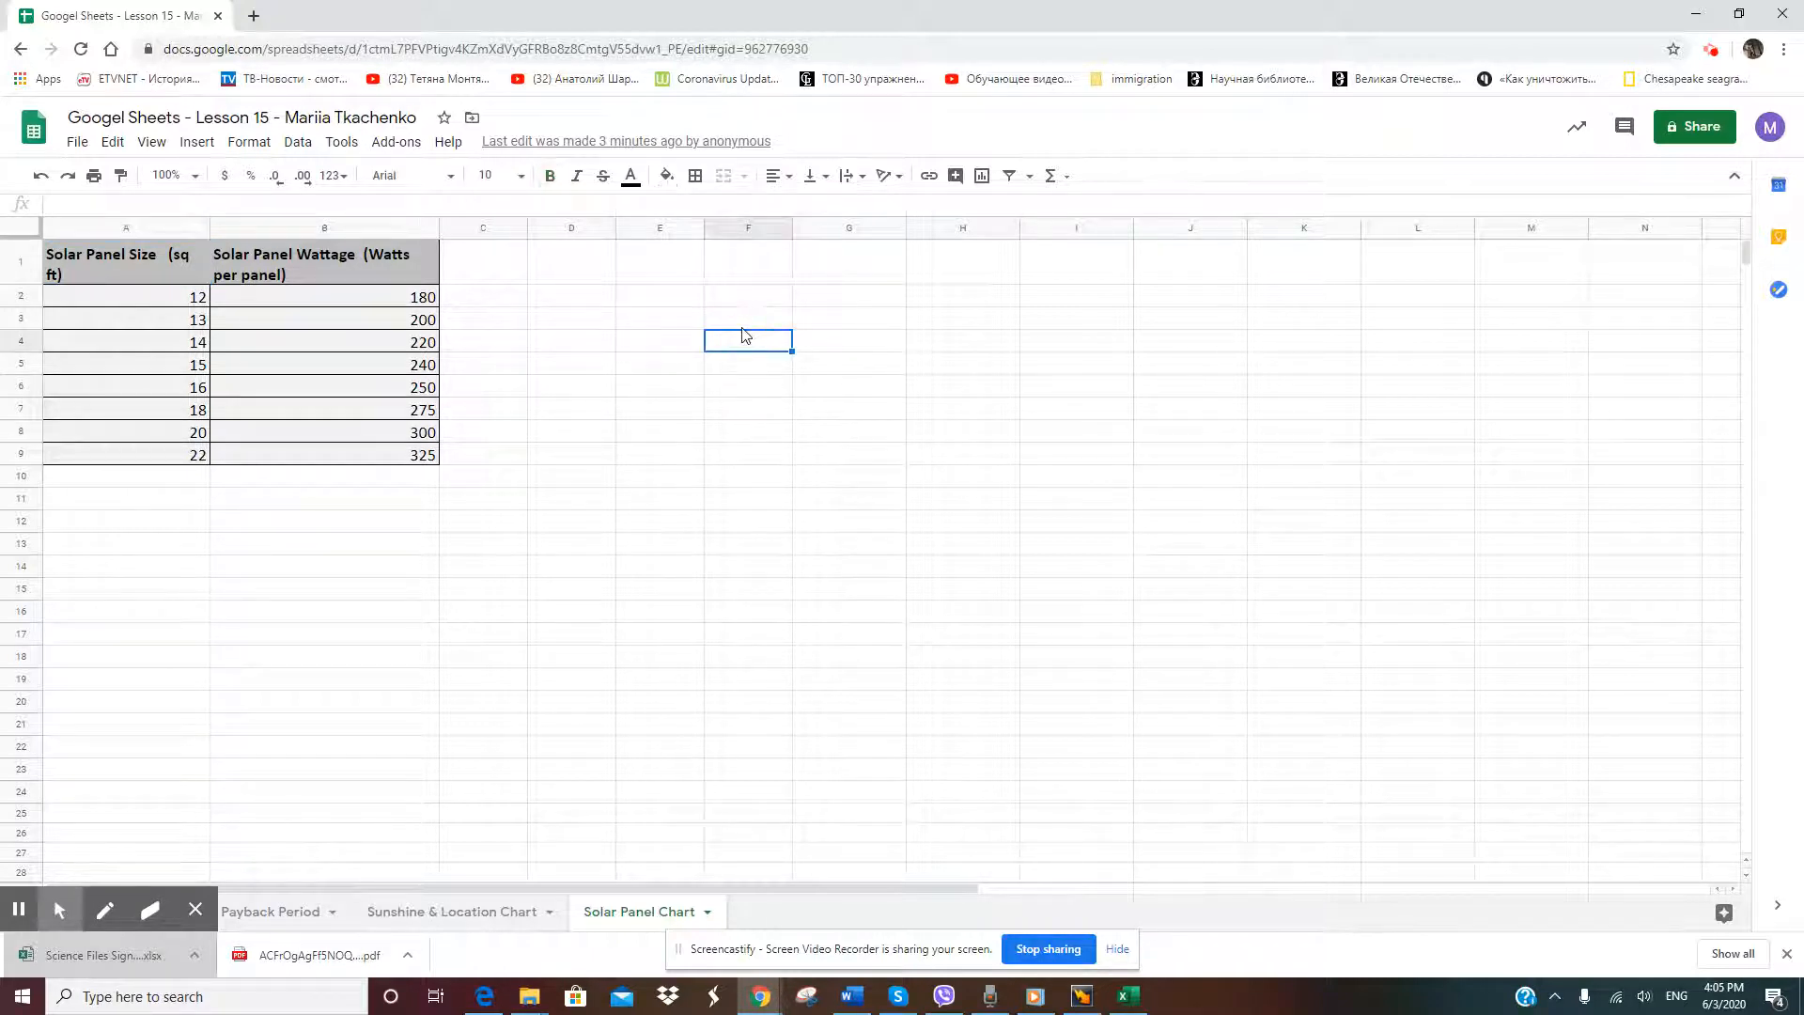
{"action": "left_click", "coordinate": [742, 327]}
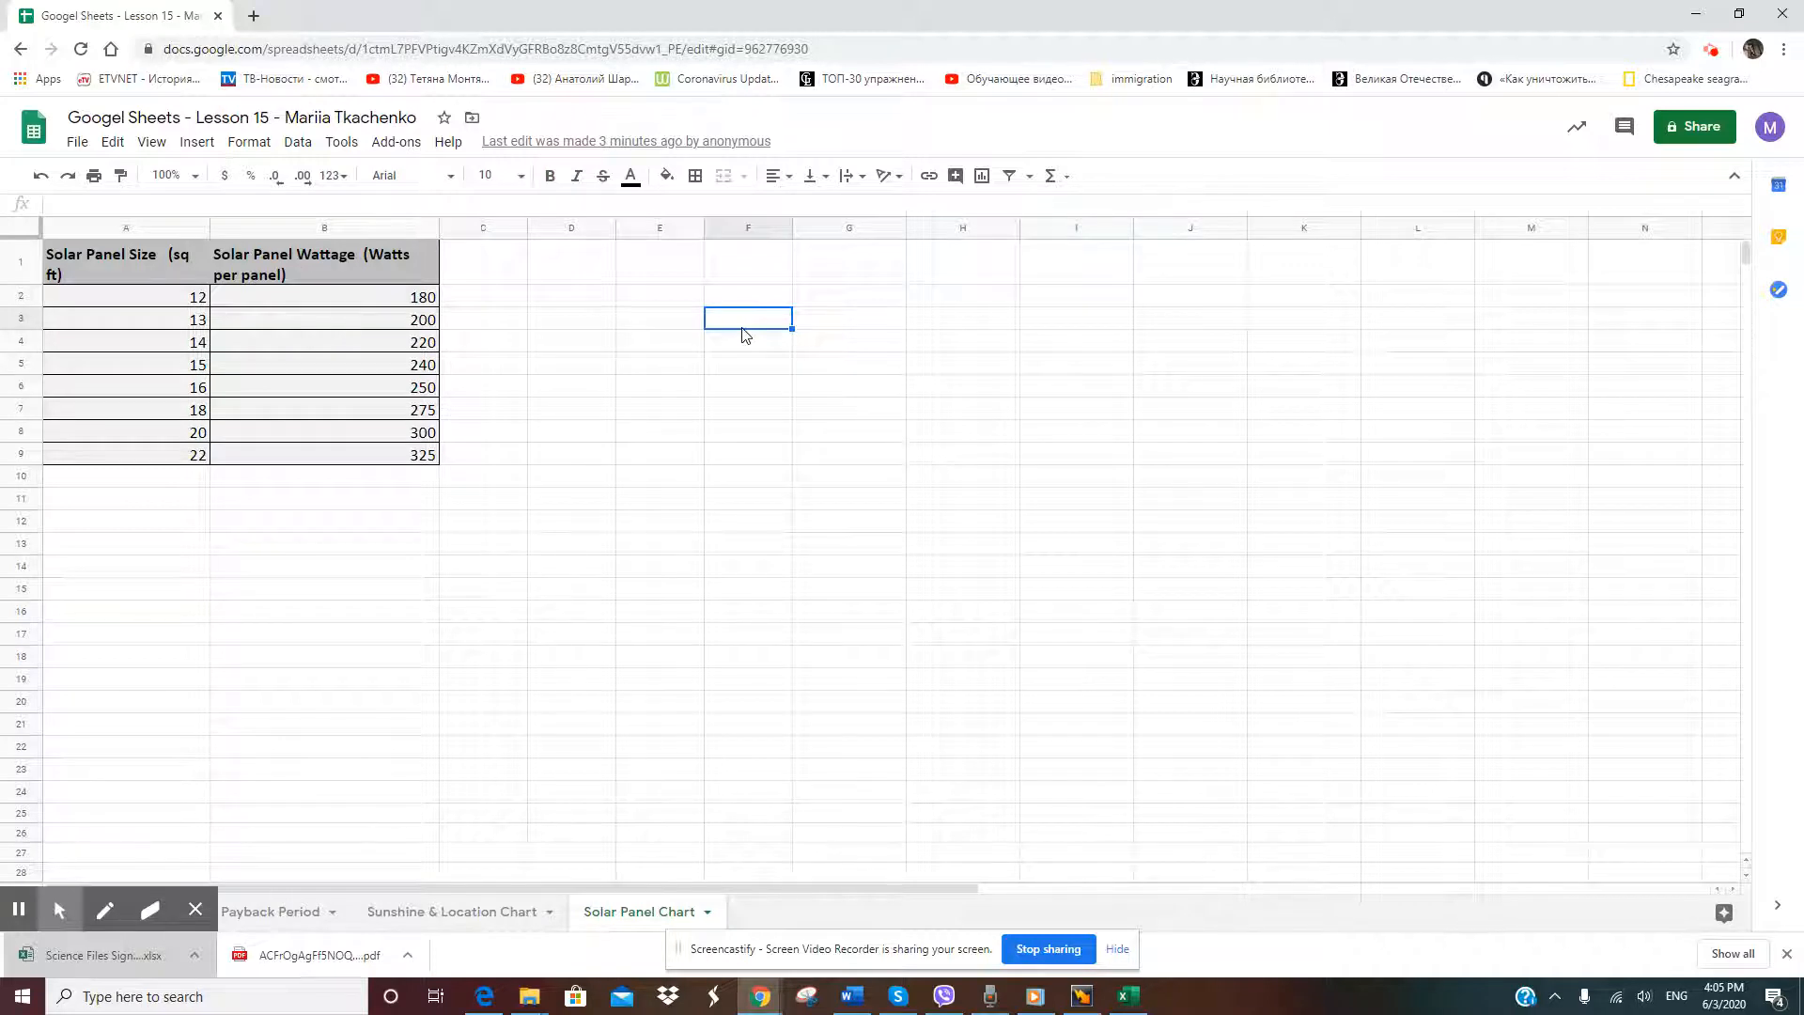
{"action": "type", "text": "186"}
{"action": "left_click", "coordinate": [730, 347]}
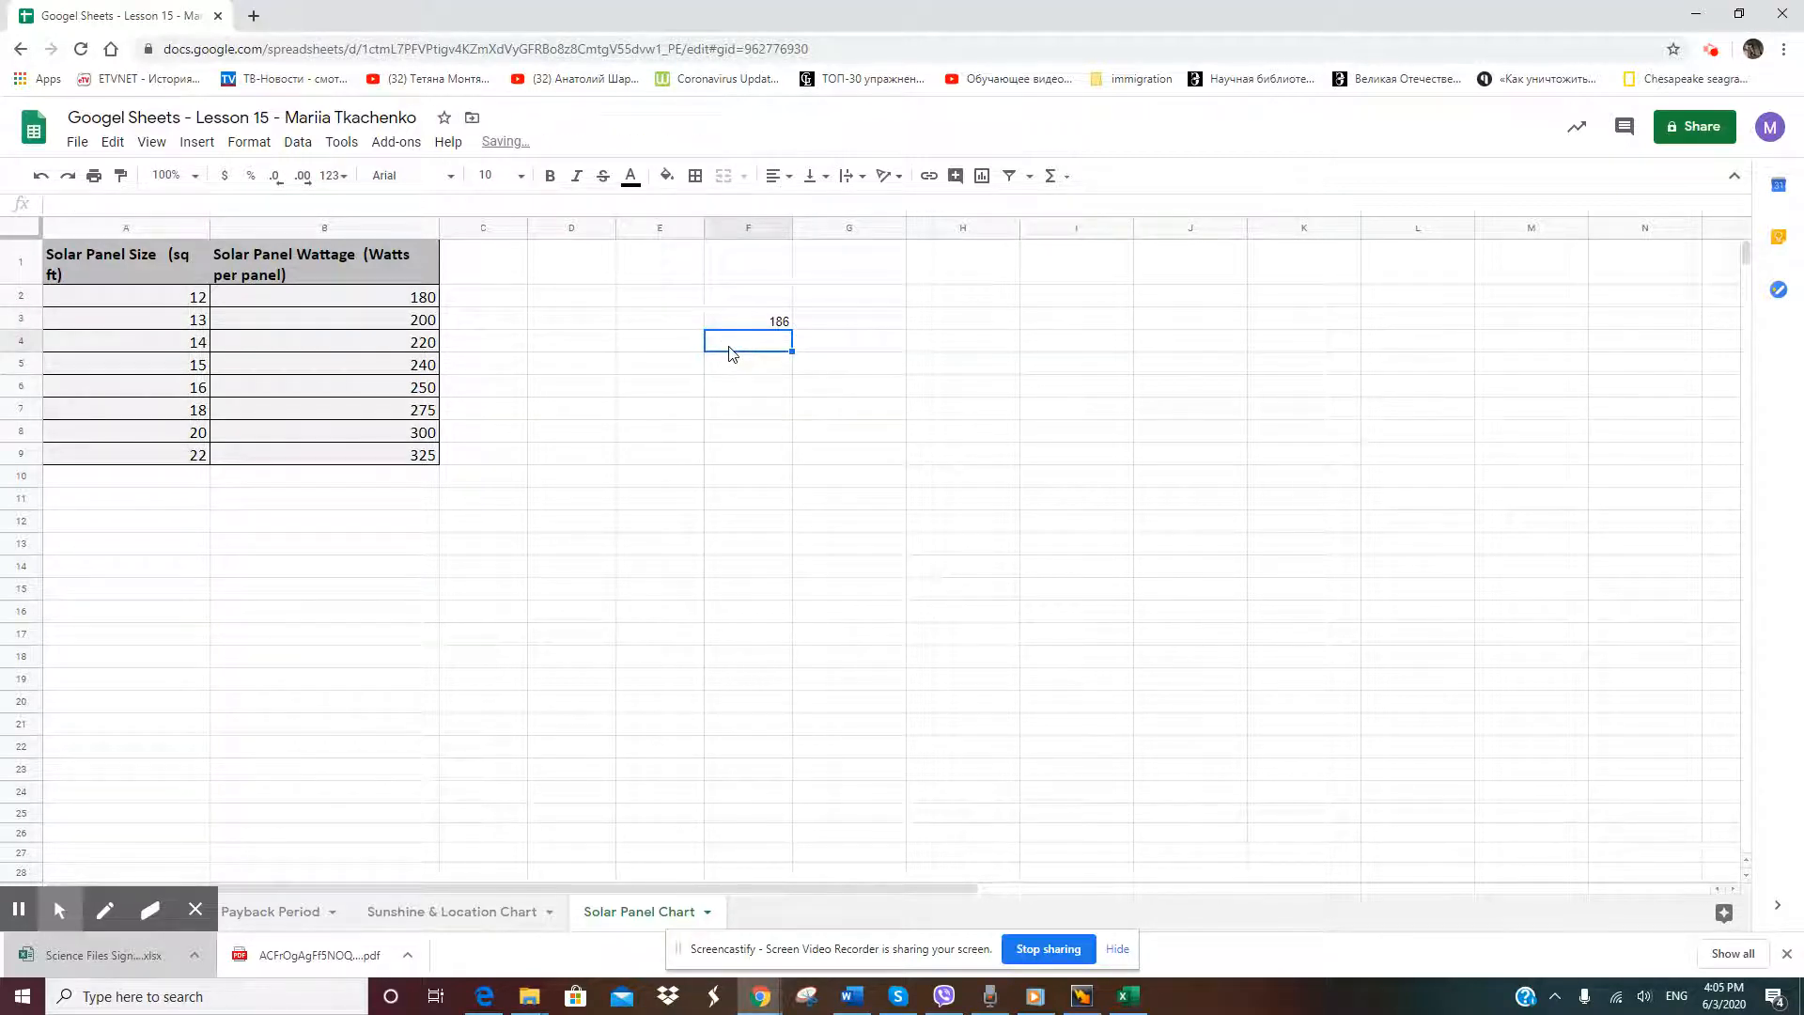
Enter the formula =F3-2 in cell F4 to subtract 2 from the value above it
{"action": "left_click", "coordinate": [735, 322]}
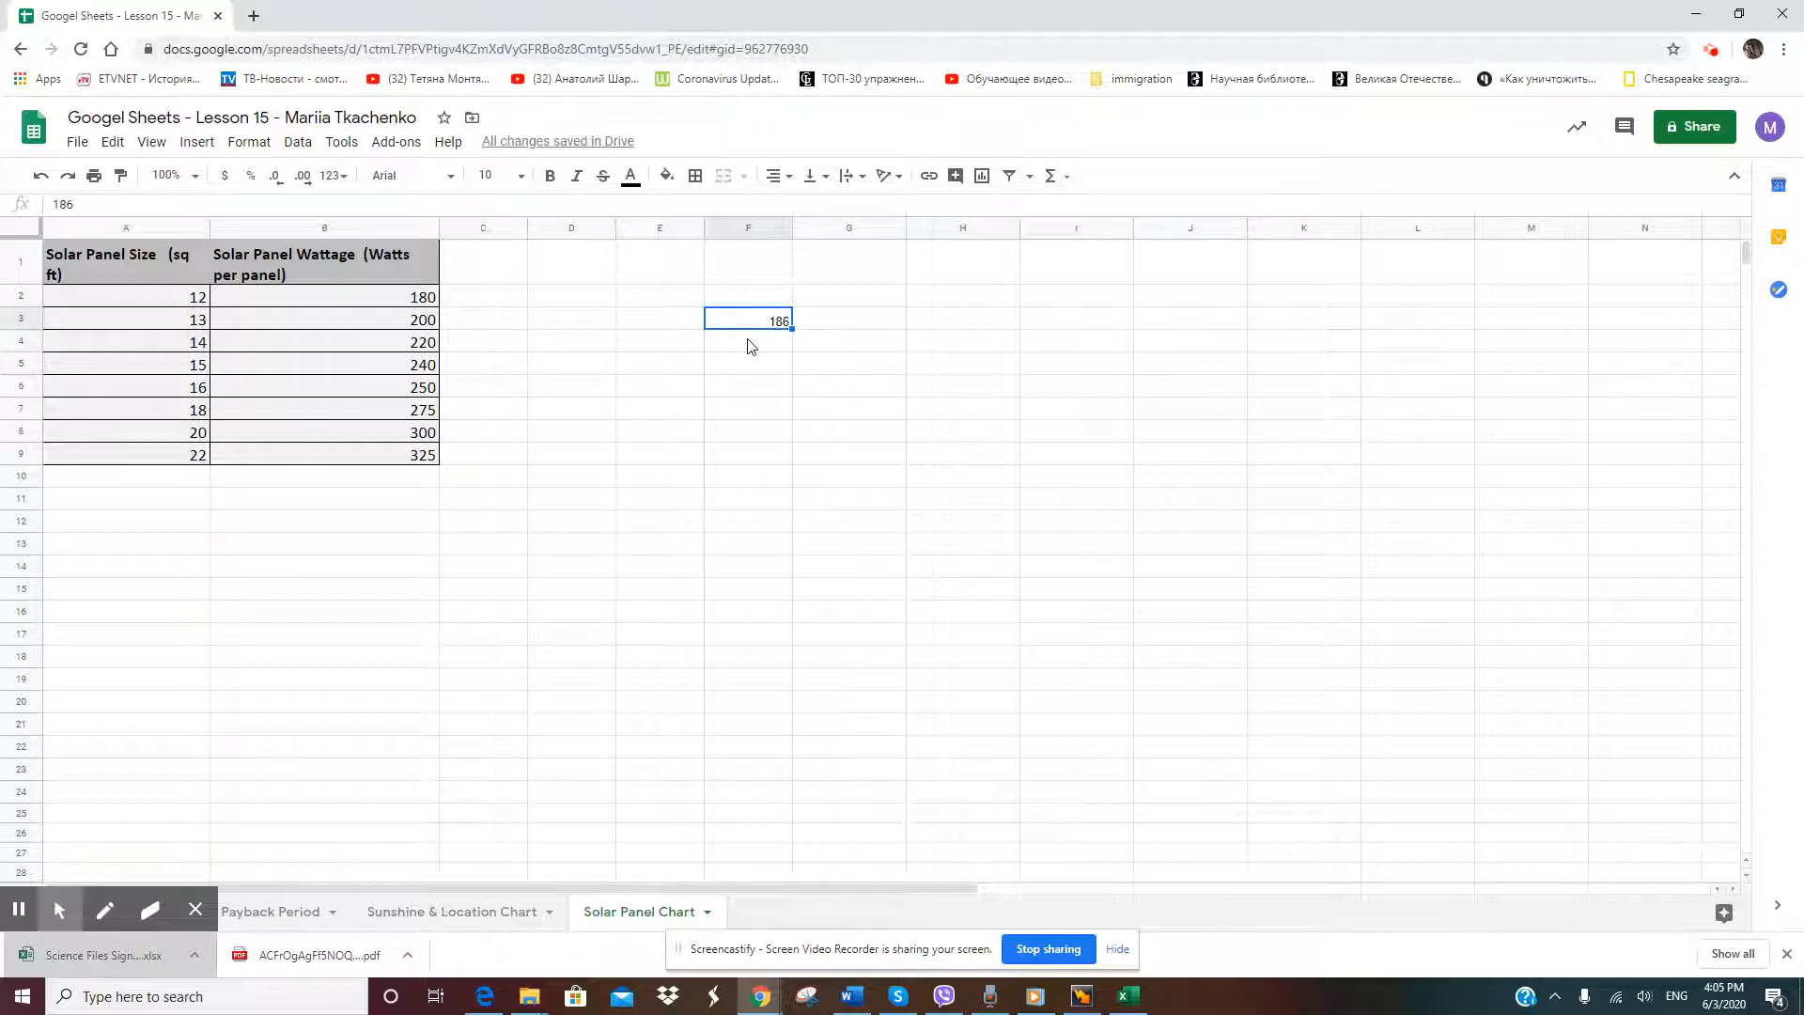
{"action": "left_click", "coordinate": [751, 347]}
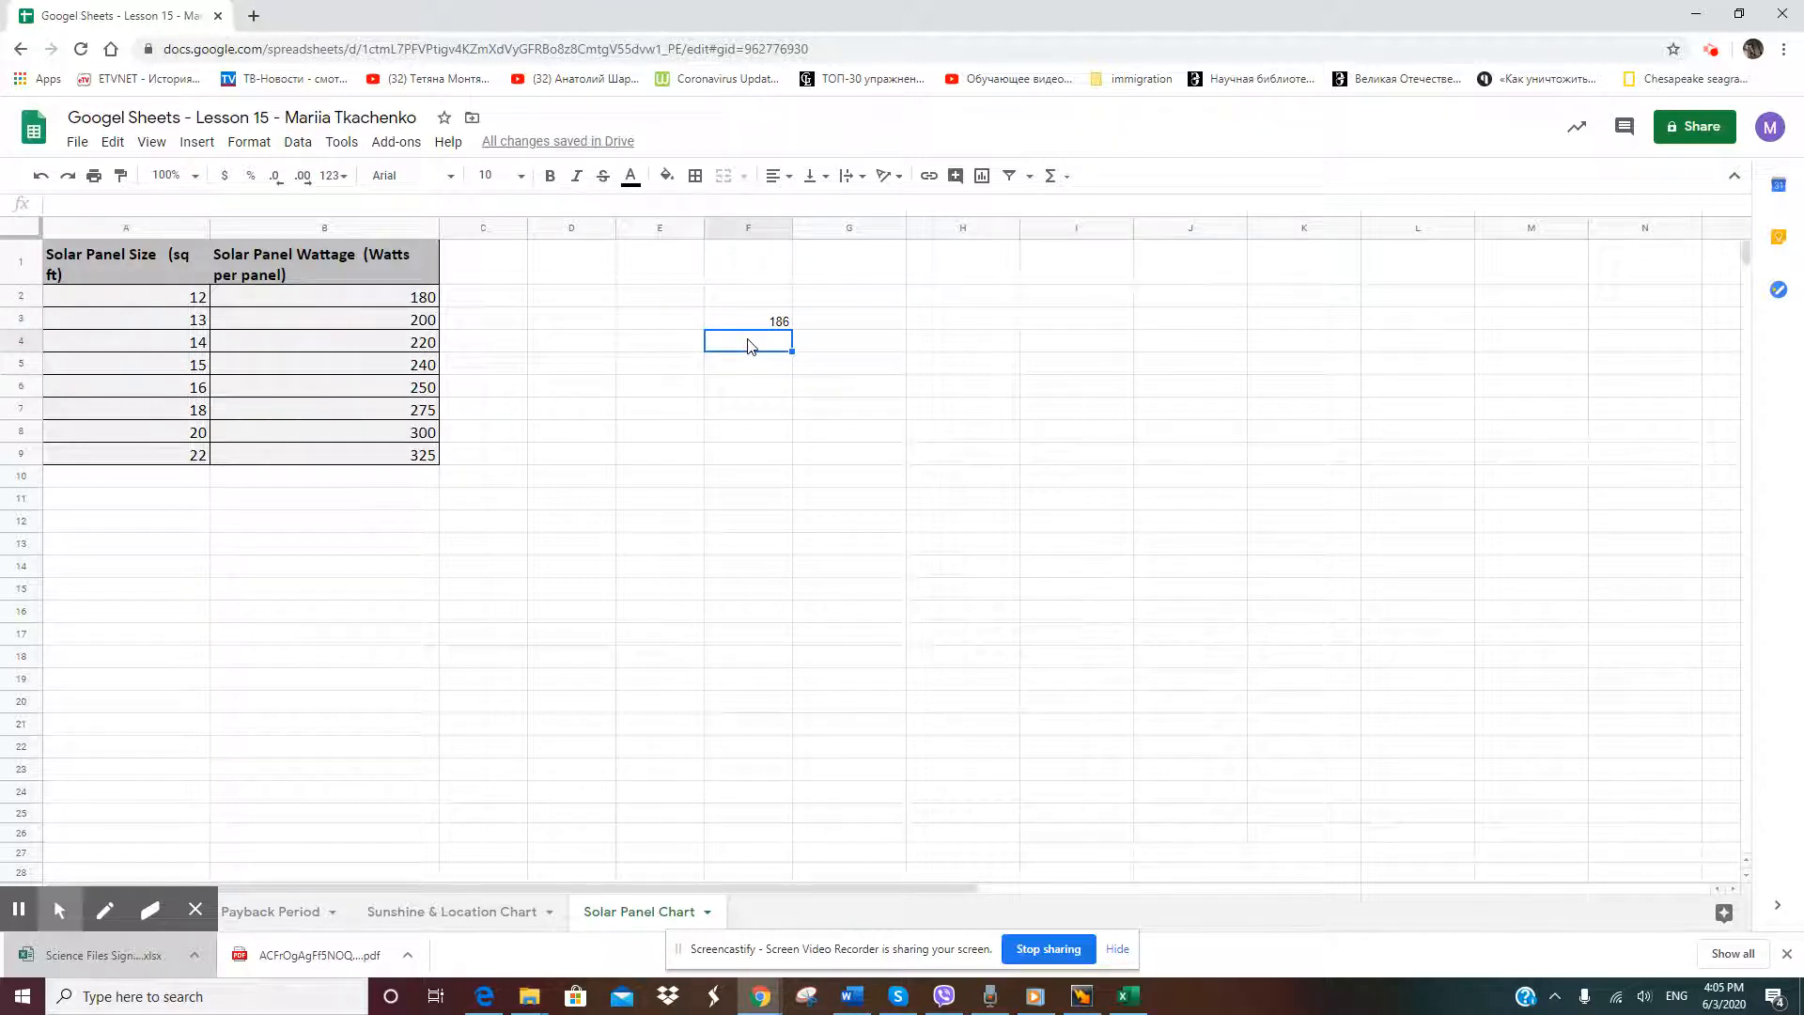
{"action": "type", "text": "="}
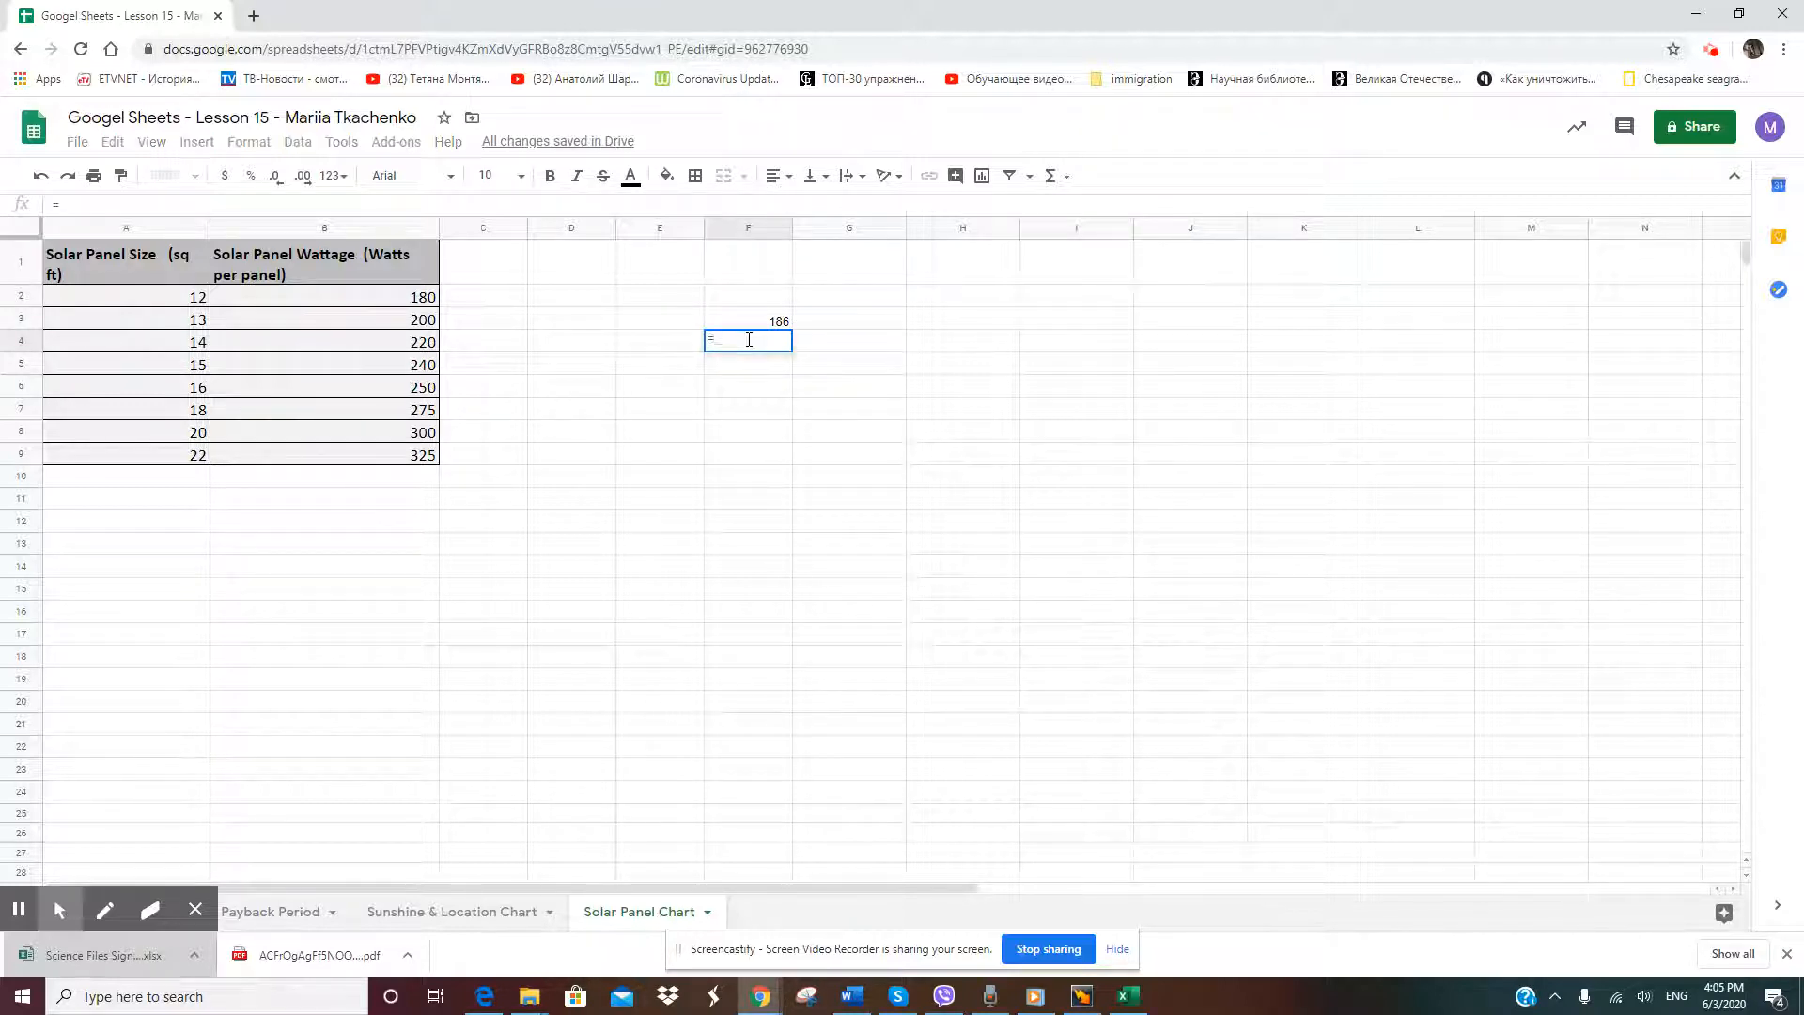
{"action": "left_click", "coordinate": [751, 322]}
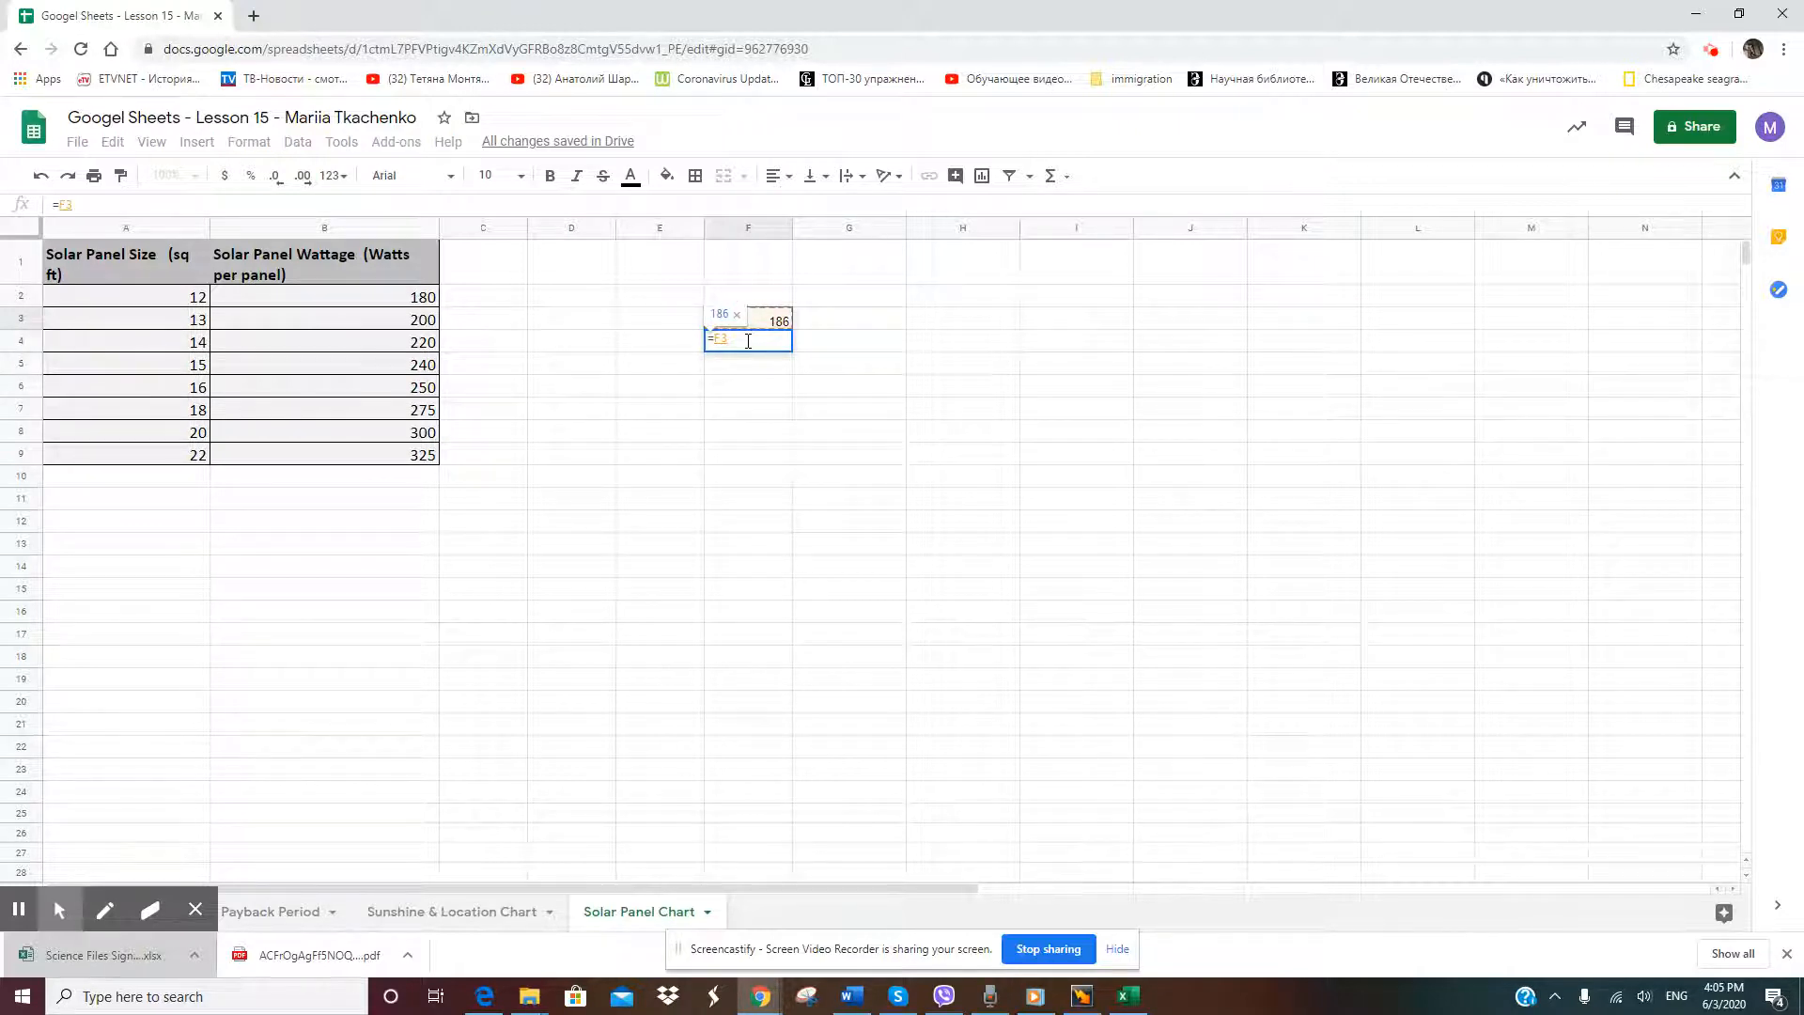
{"action": "type", "text": "-"}
{"action": "type", "text": "2"}
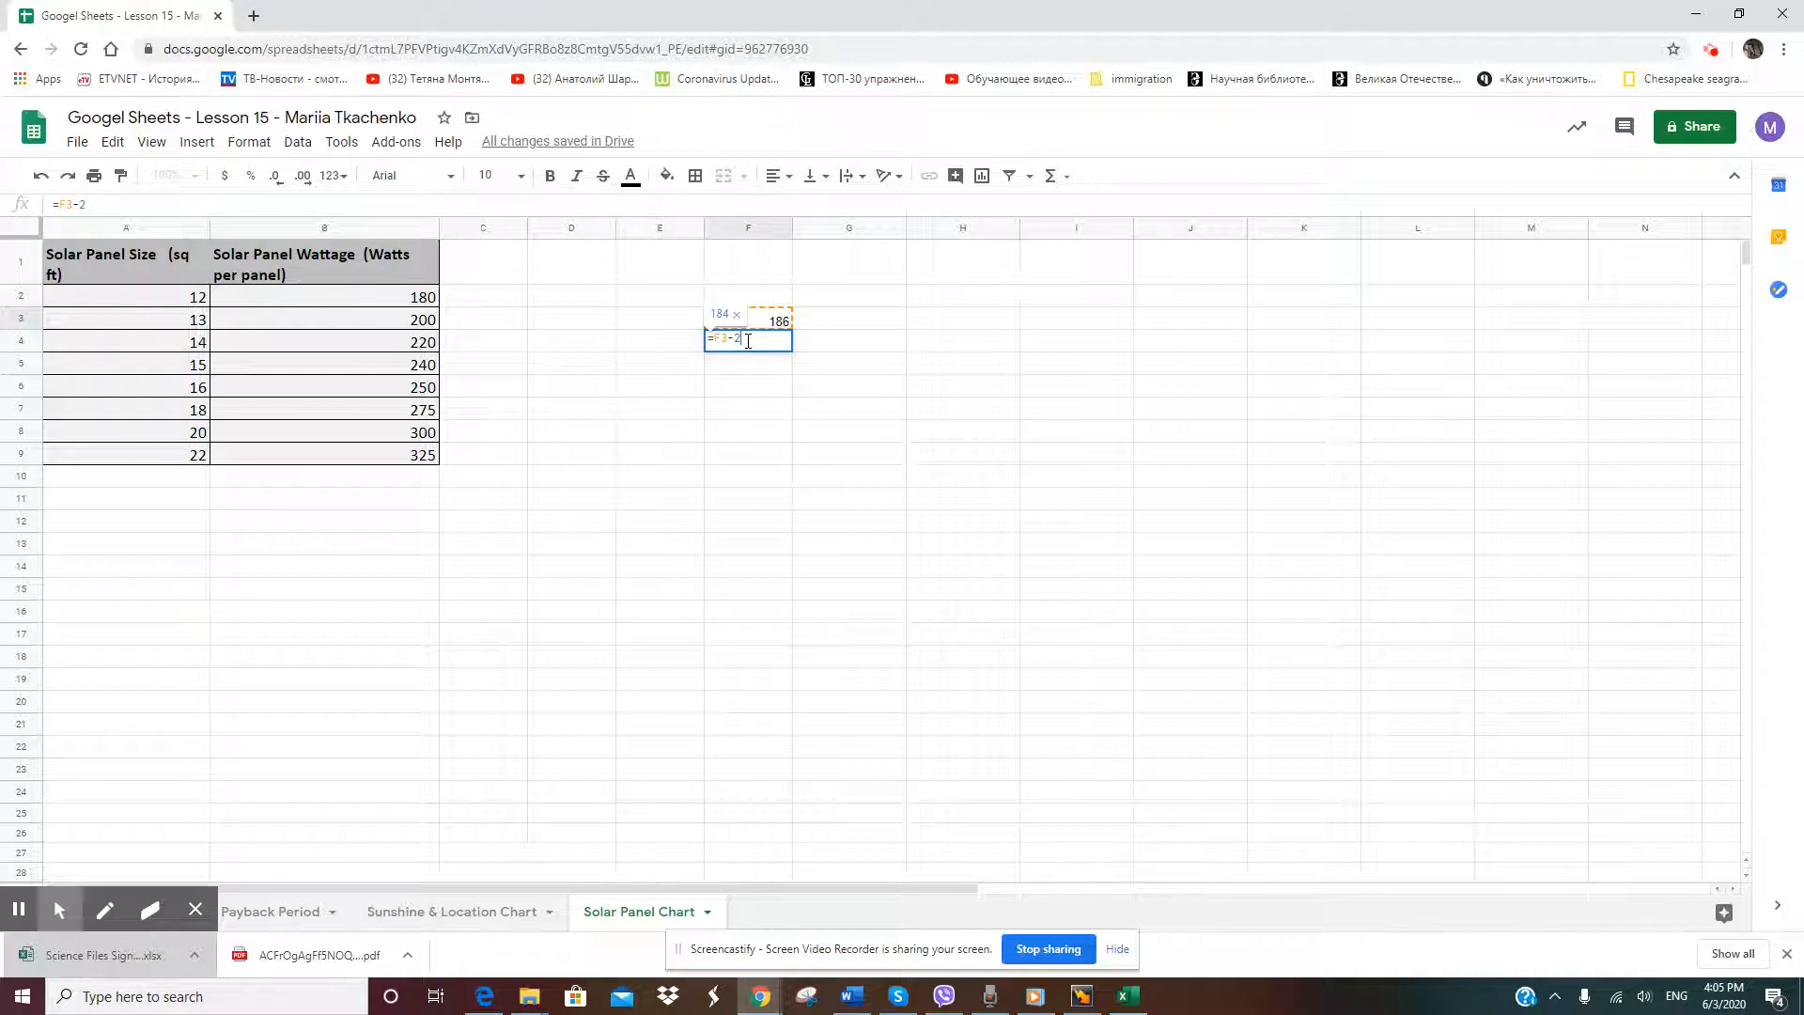
{"action": "key", "text": "Return"}
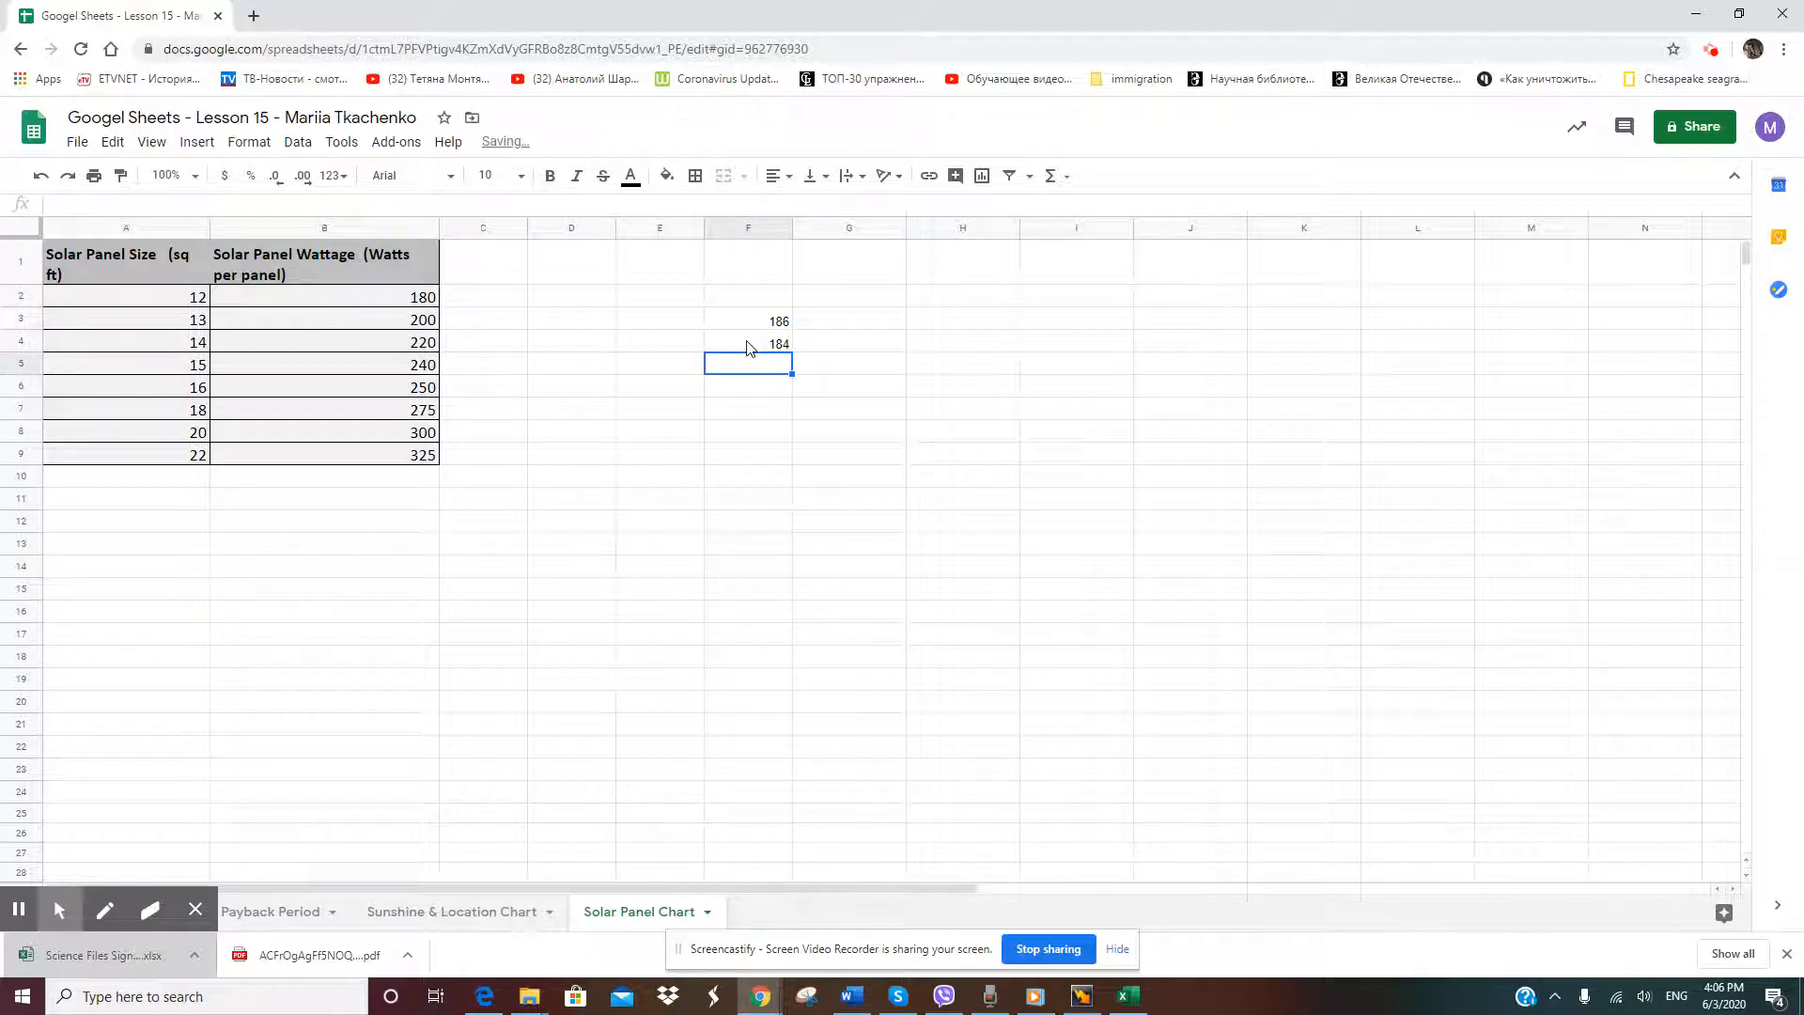
Fill the subtraction formula from F4 down through F15 and inspect the copied formulas in F5 to F7
{"action": "left_click", "coordinate": [748, 344]}
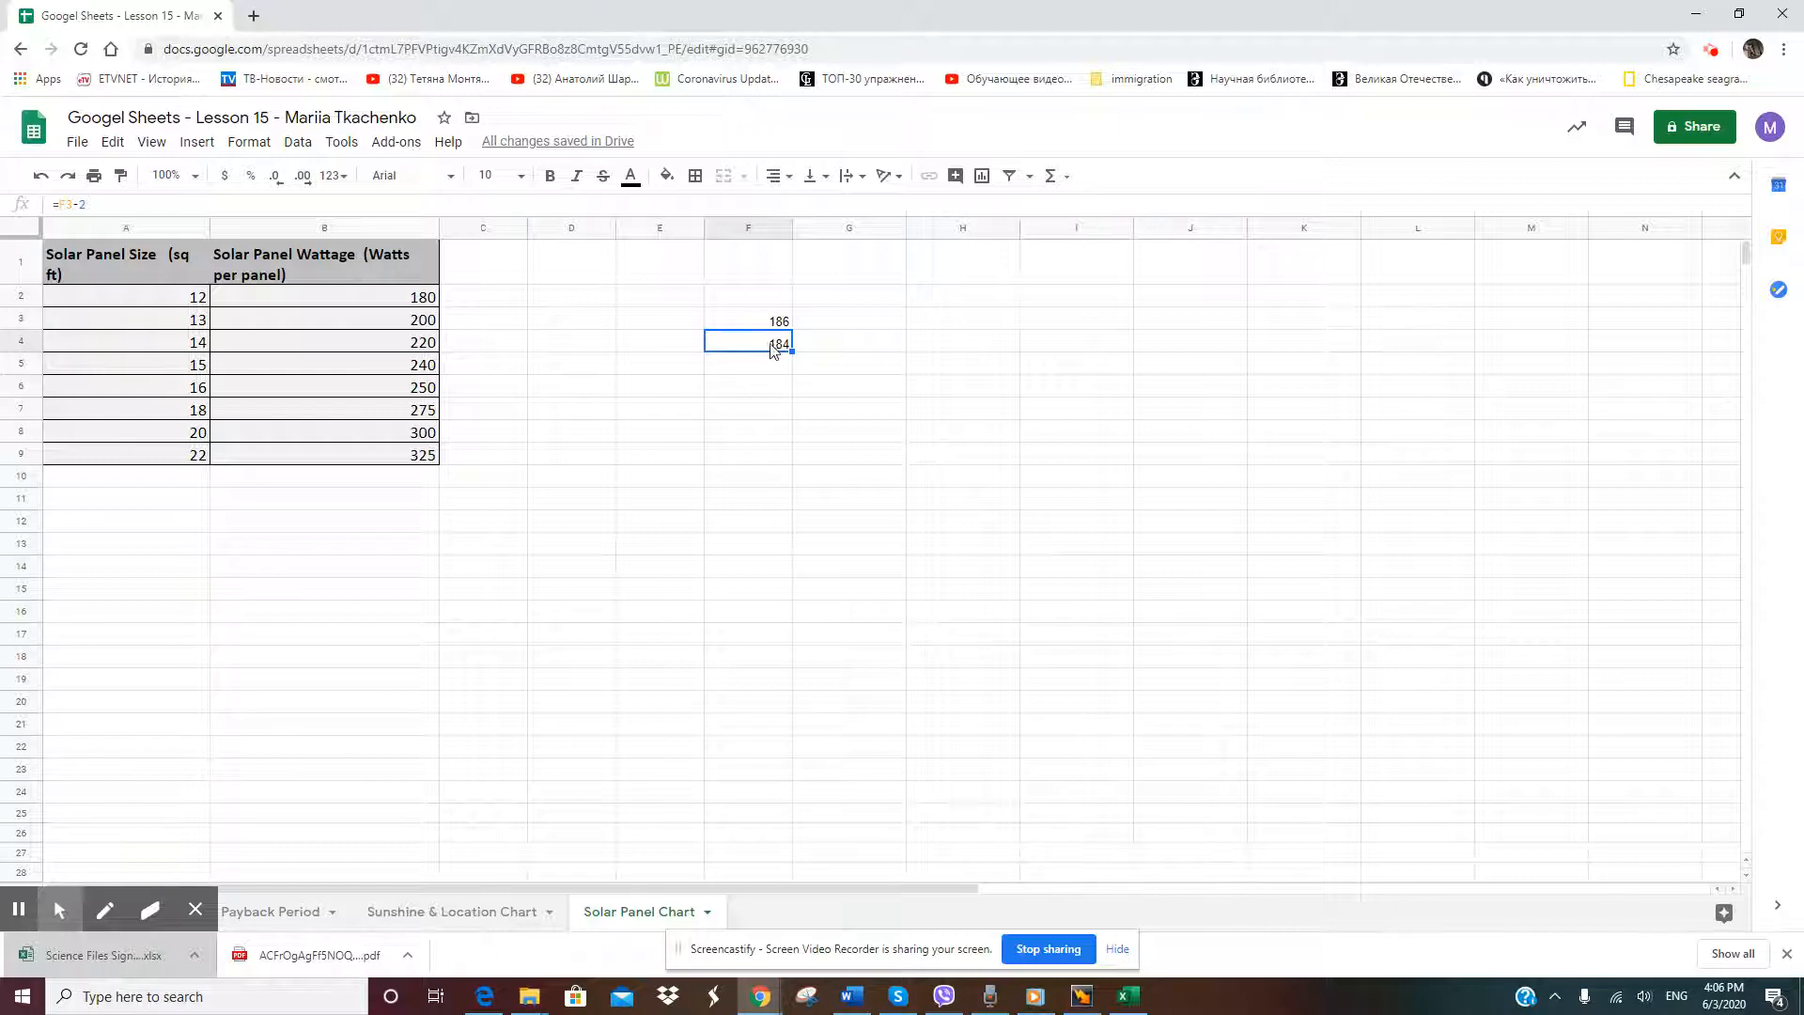
{"action": "left_click_drag", "start_coordinate": [792, 351], "coordinate": [776, 586]}
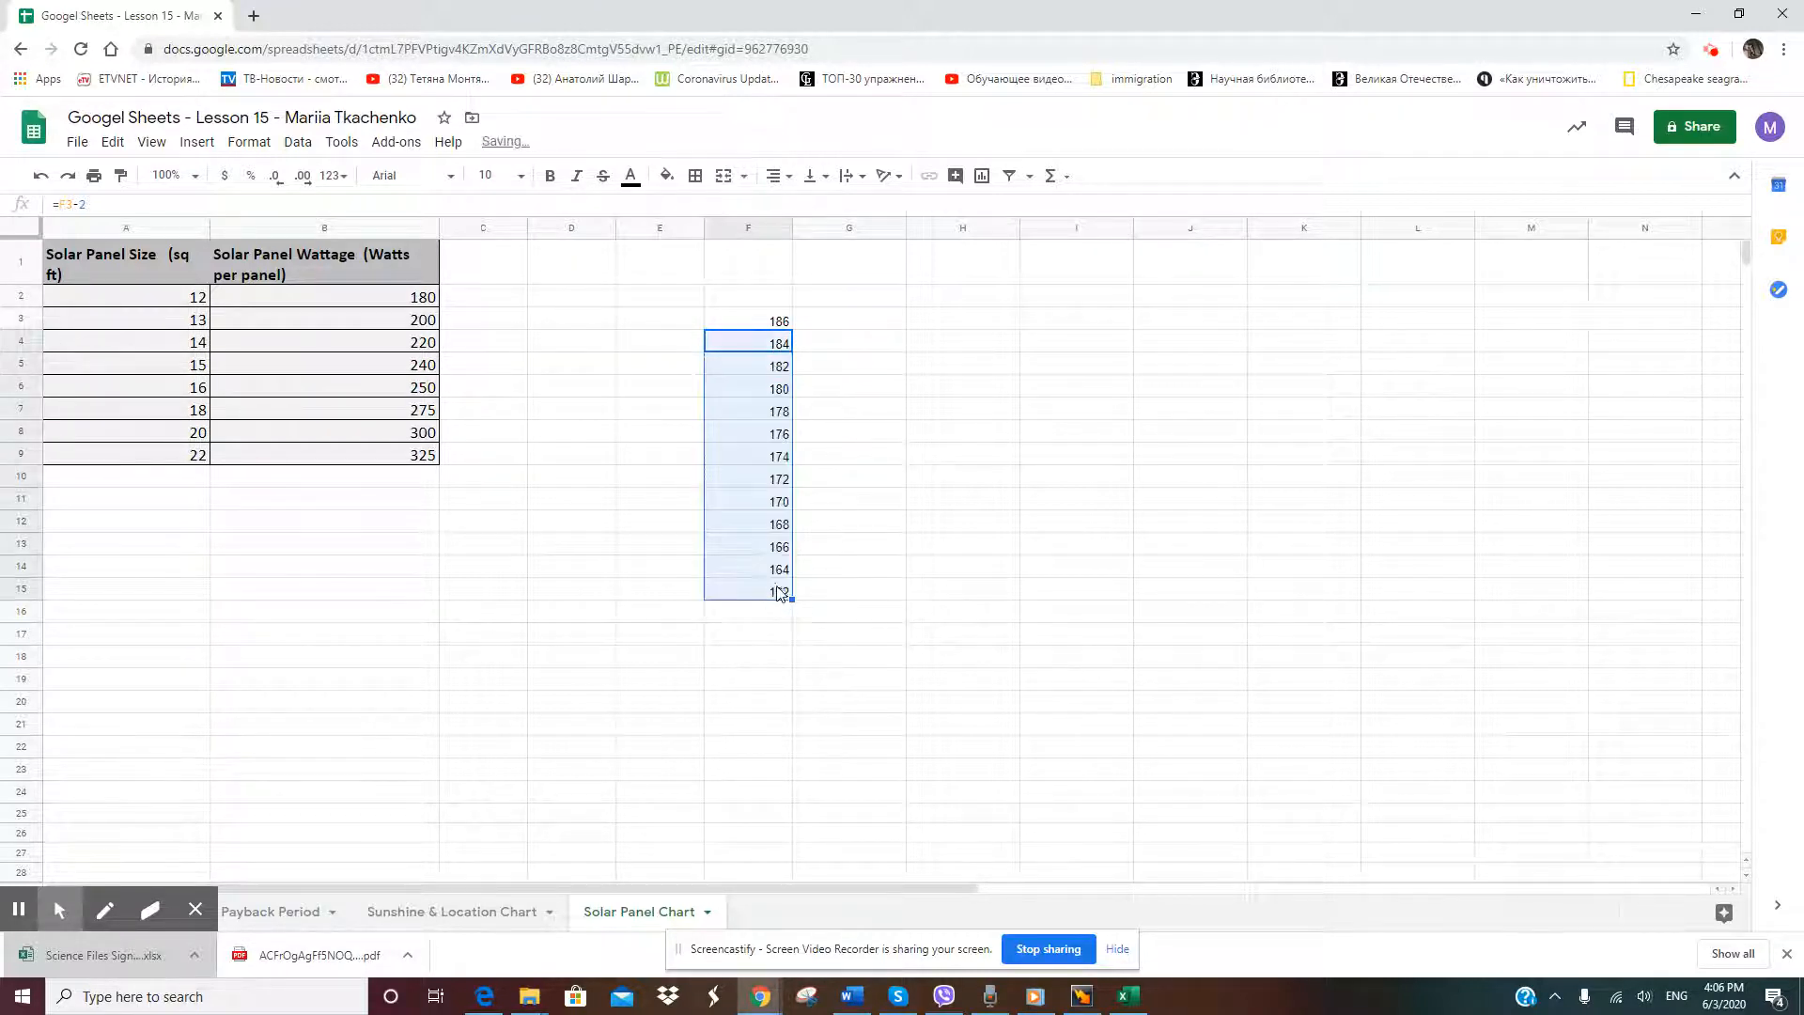
{"action": "left_click", "coordinate": [766, 367]}
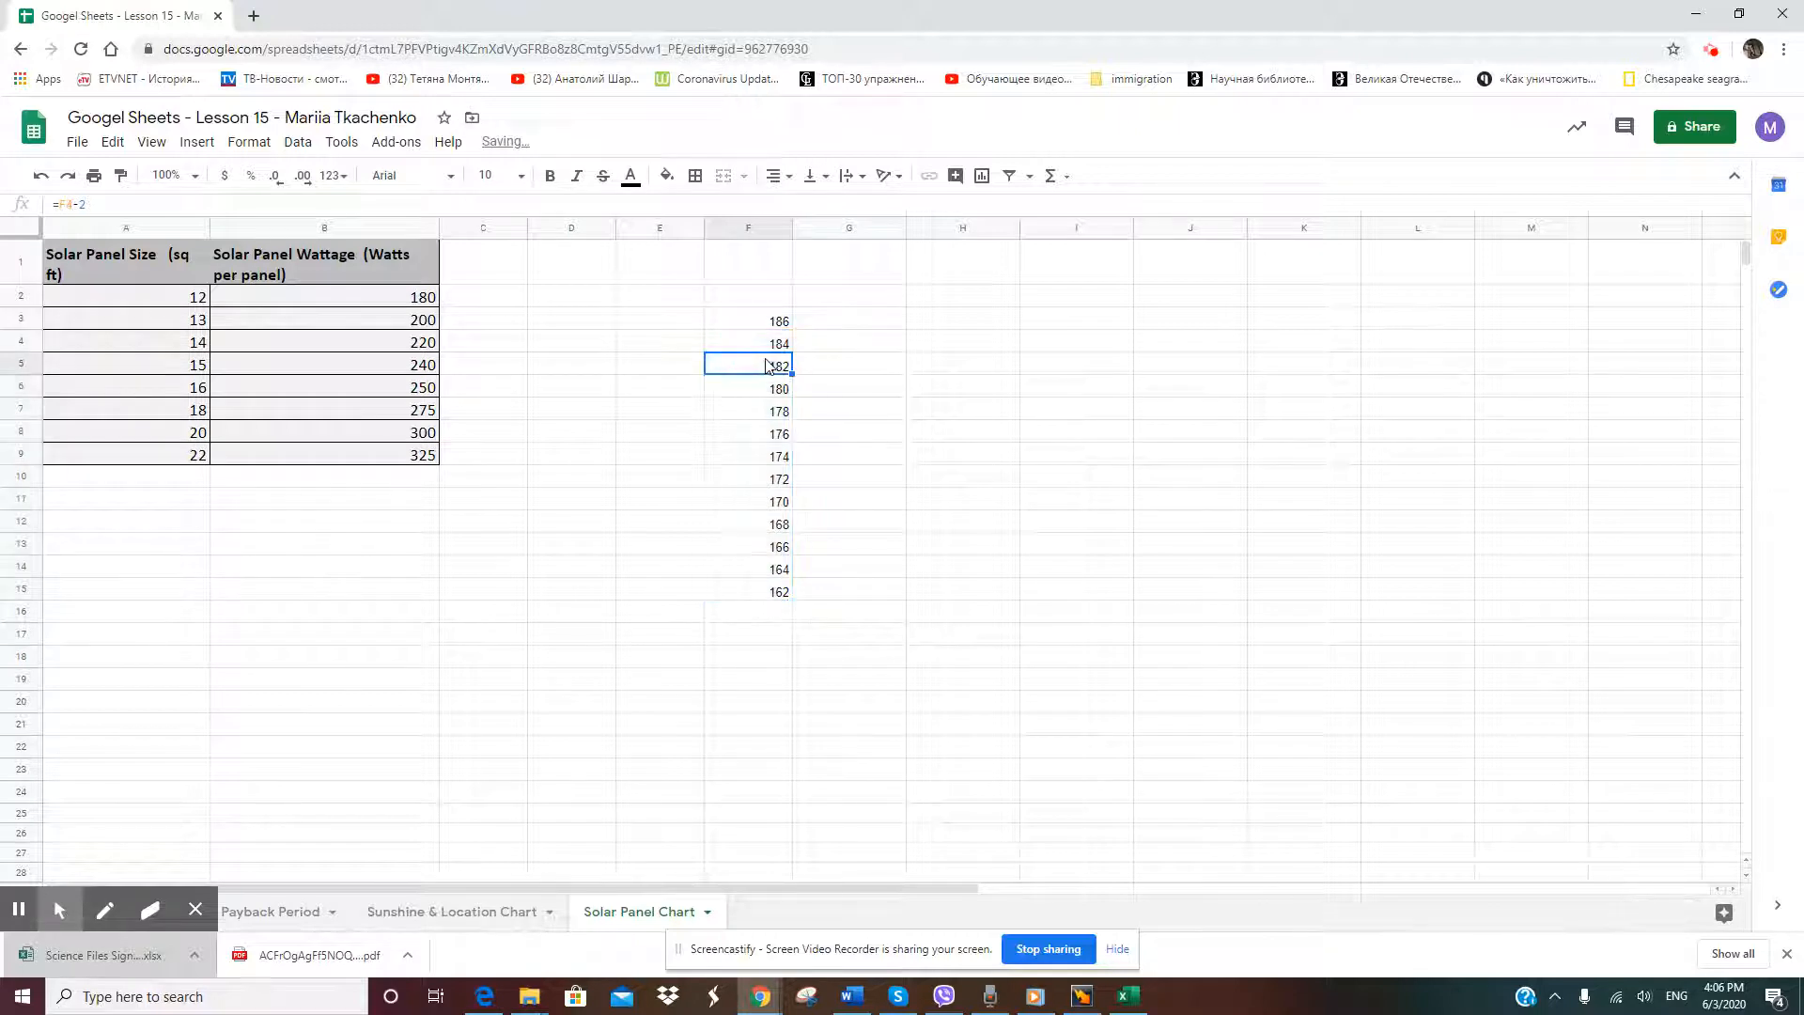
{"action": "left_click", "coordinate": [761, 389]}
{"action": "left_click", "coordinate": [759, 371]}
{"action": "left_click", "coordinate": [759, 392]}
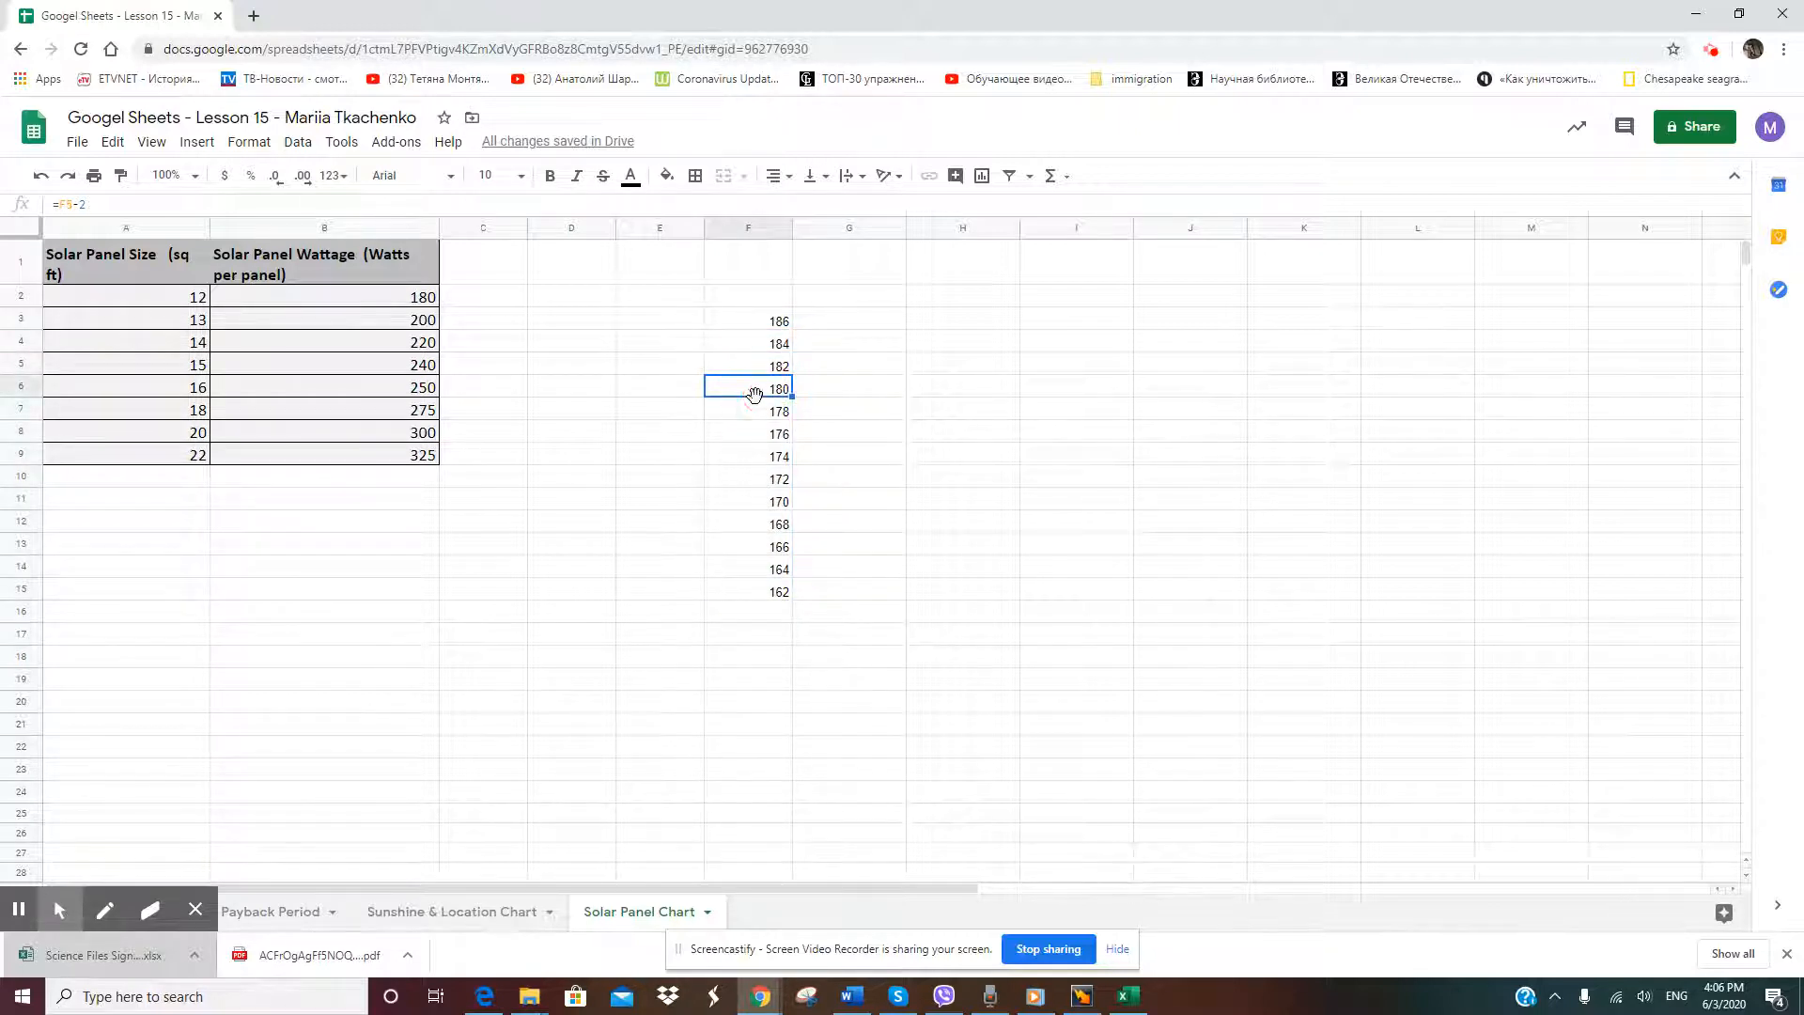
{"action": "left_click", "coordinate": [759, 414]}
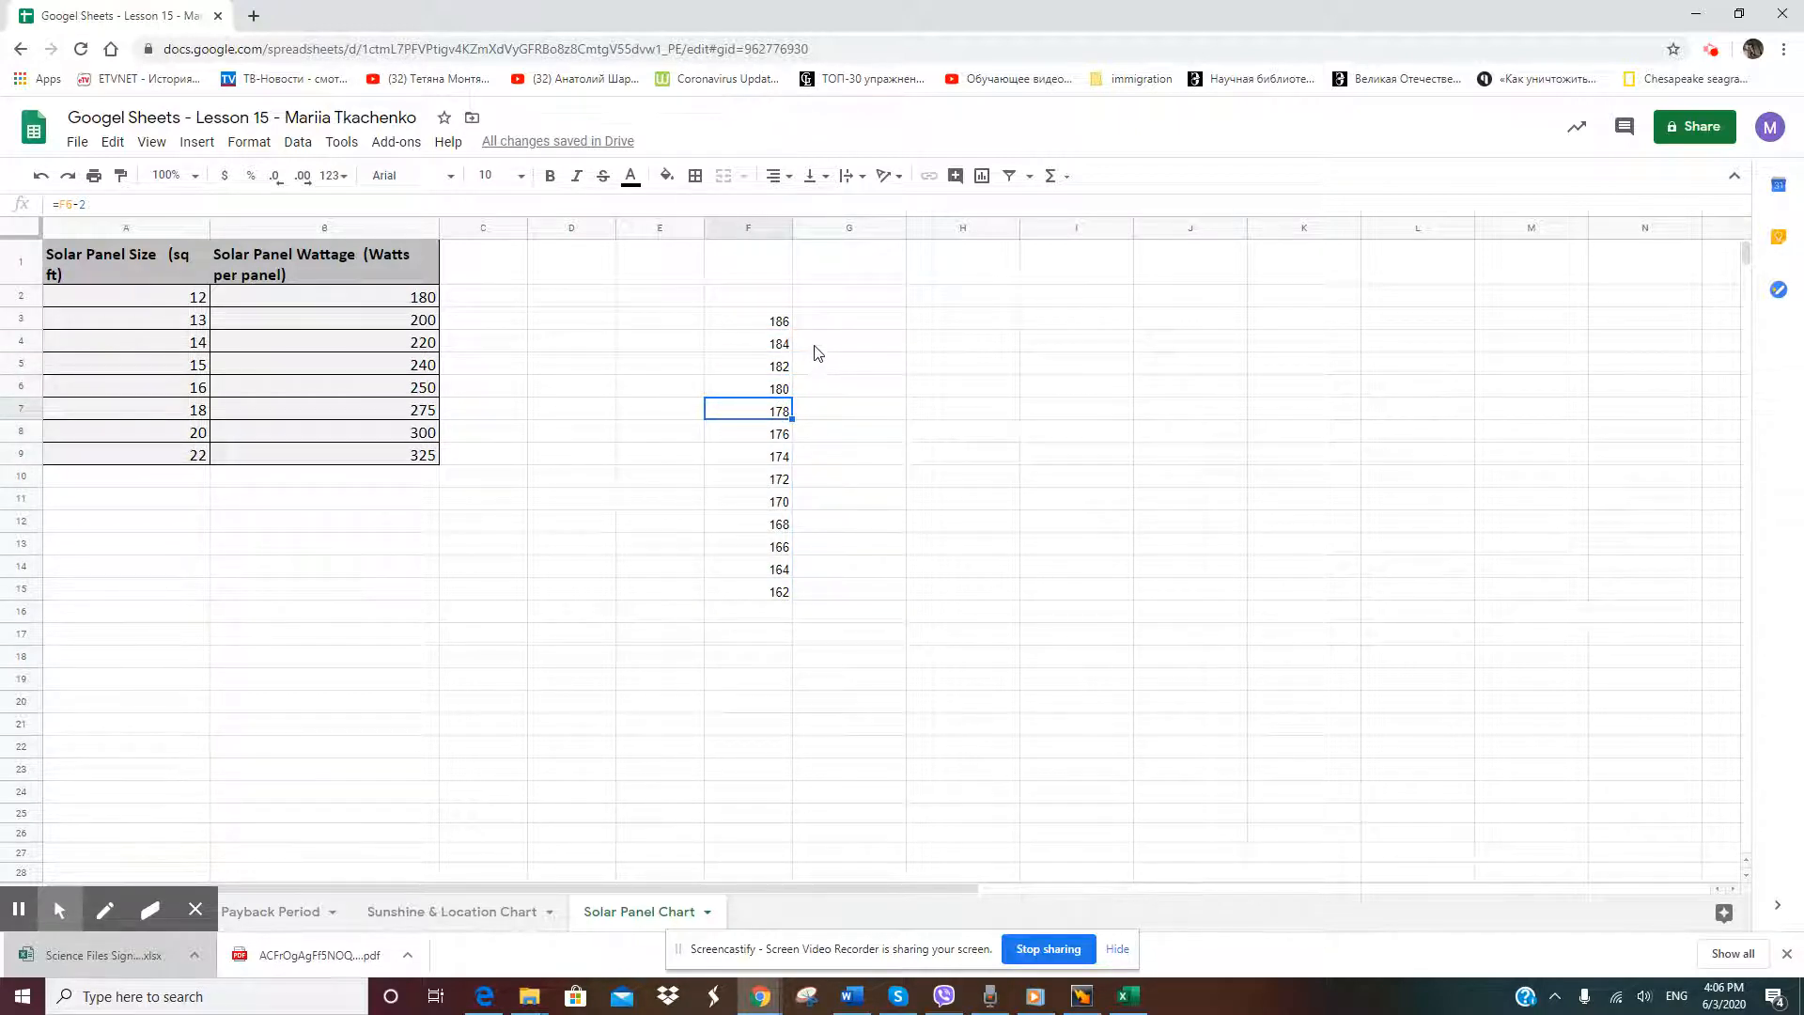
Enter 13% in cell G2, above and beside the number series, as the percentage for the calculation
{"action": "left_click", "coordinate": [776, 299]}
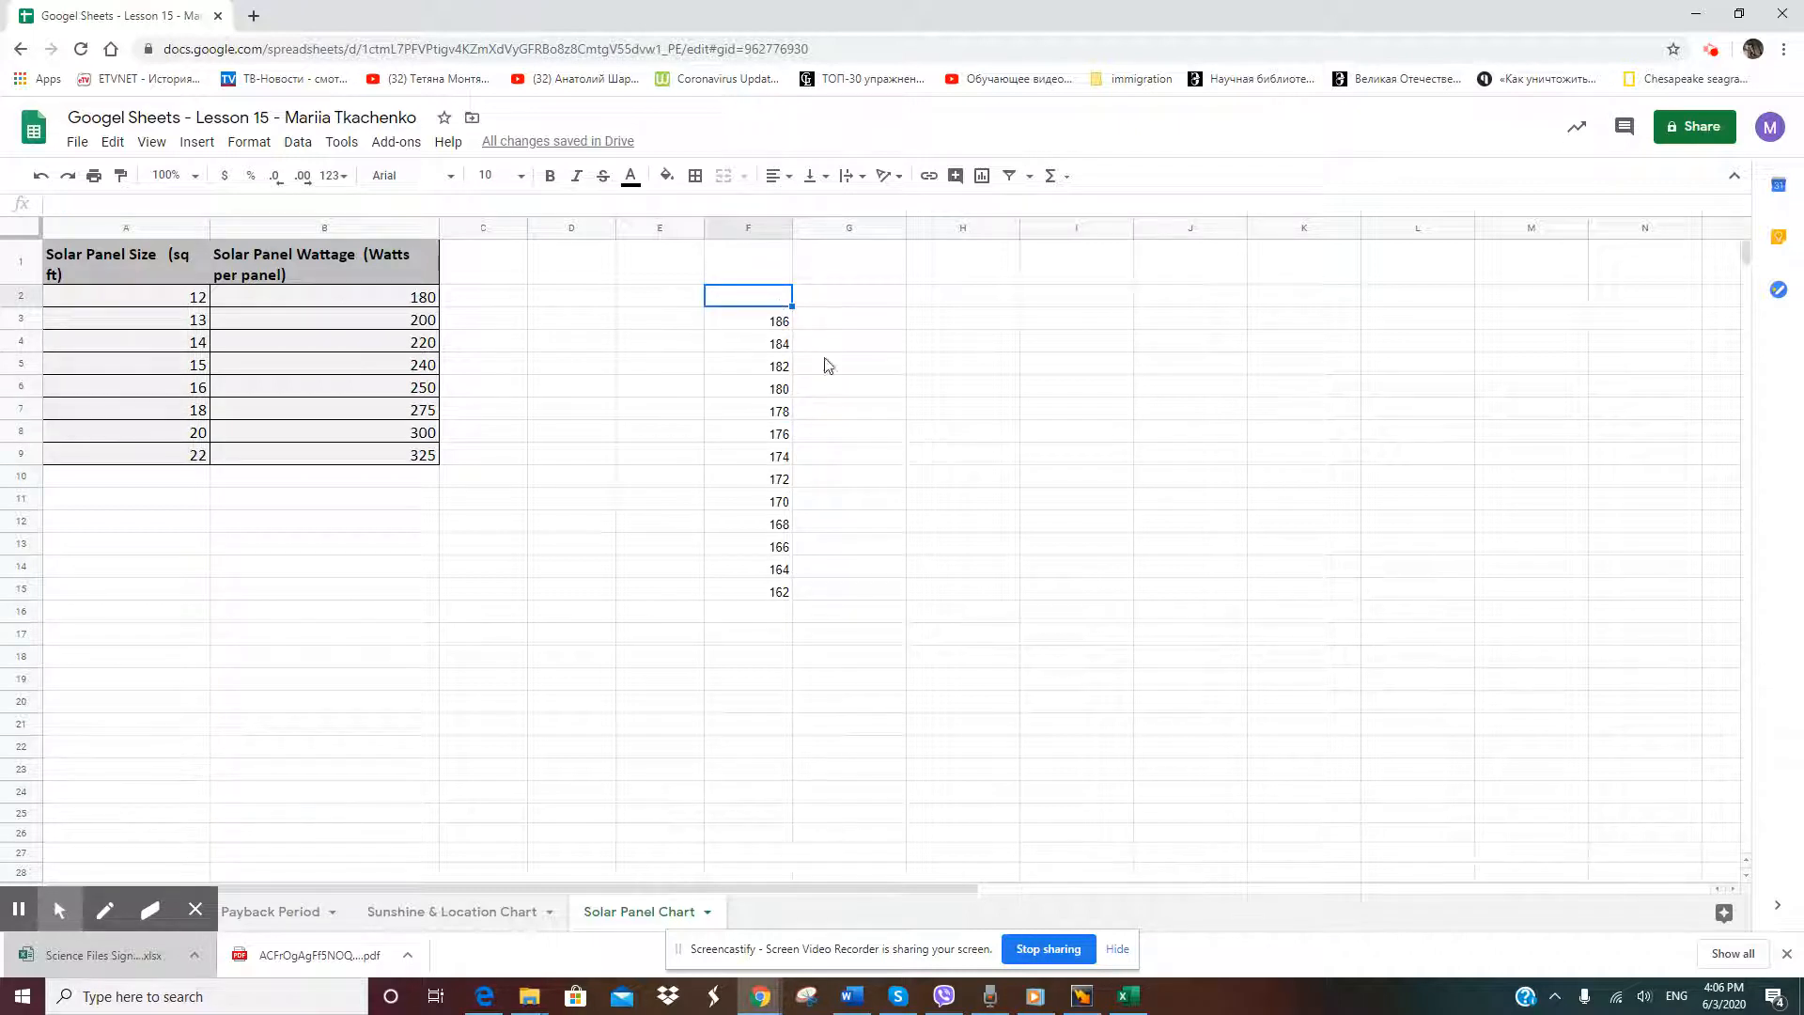
{"action": "left_click", "coordinate": [832, 292]}
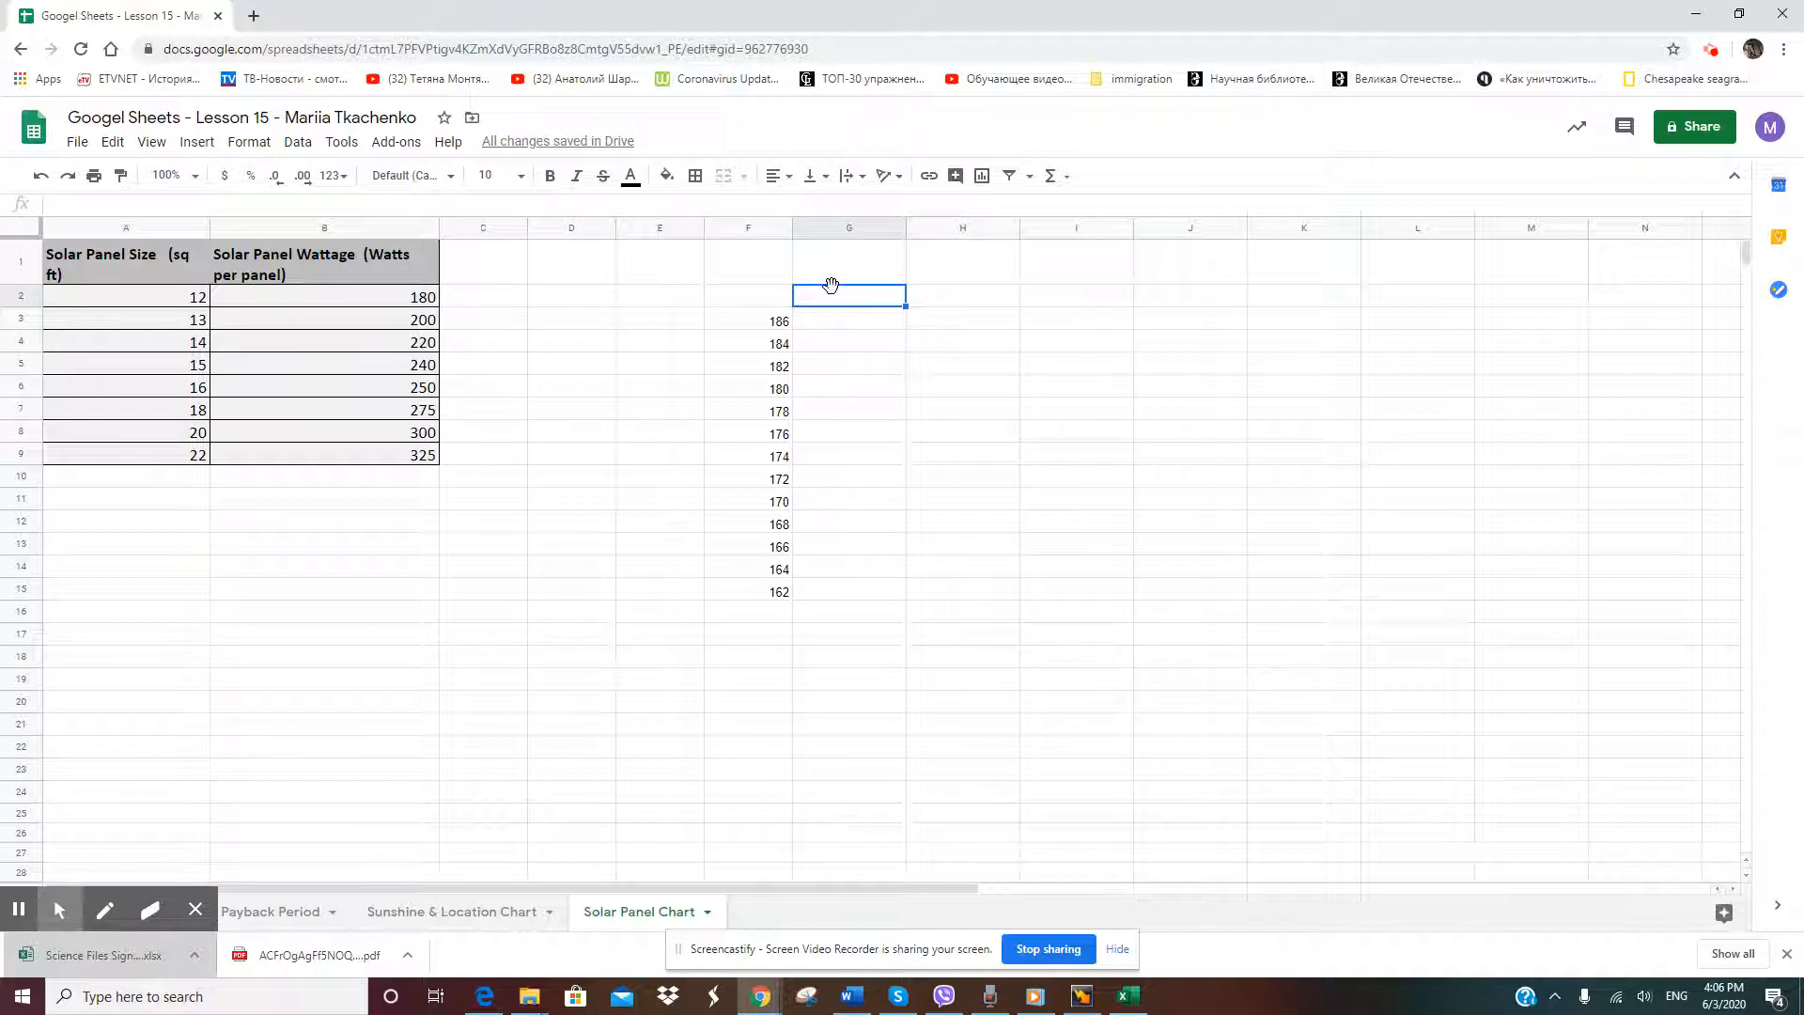
{"action": "type", "text": "13%"}
{"action": "left_click", "coordinate": [829, 321]}
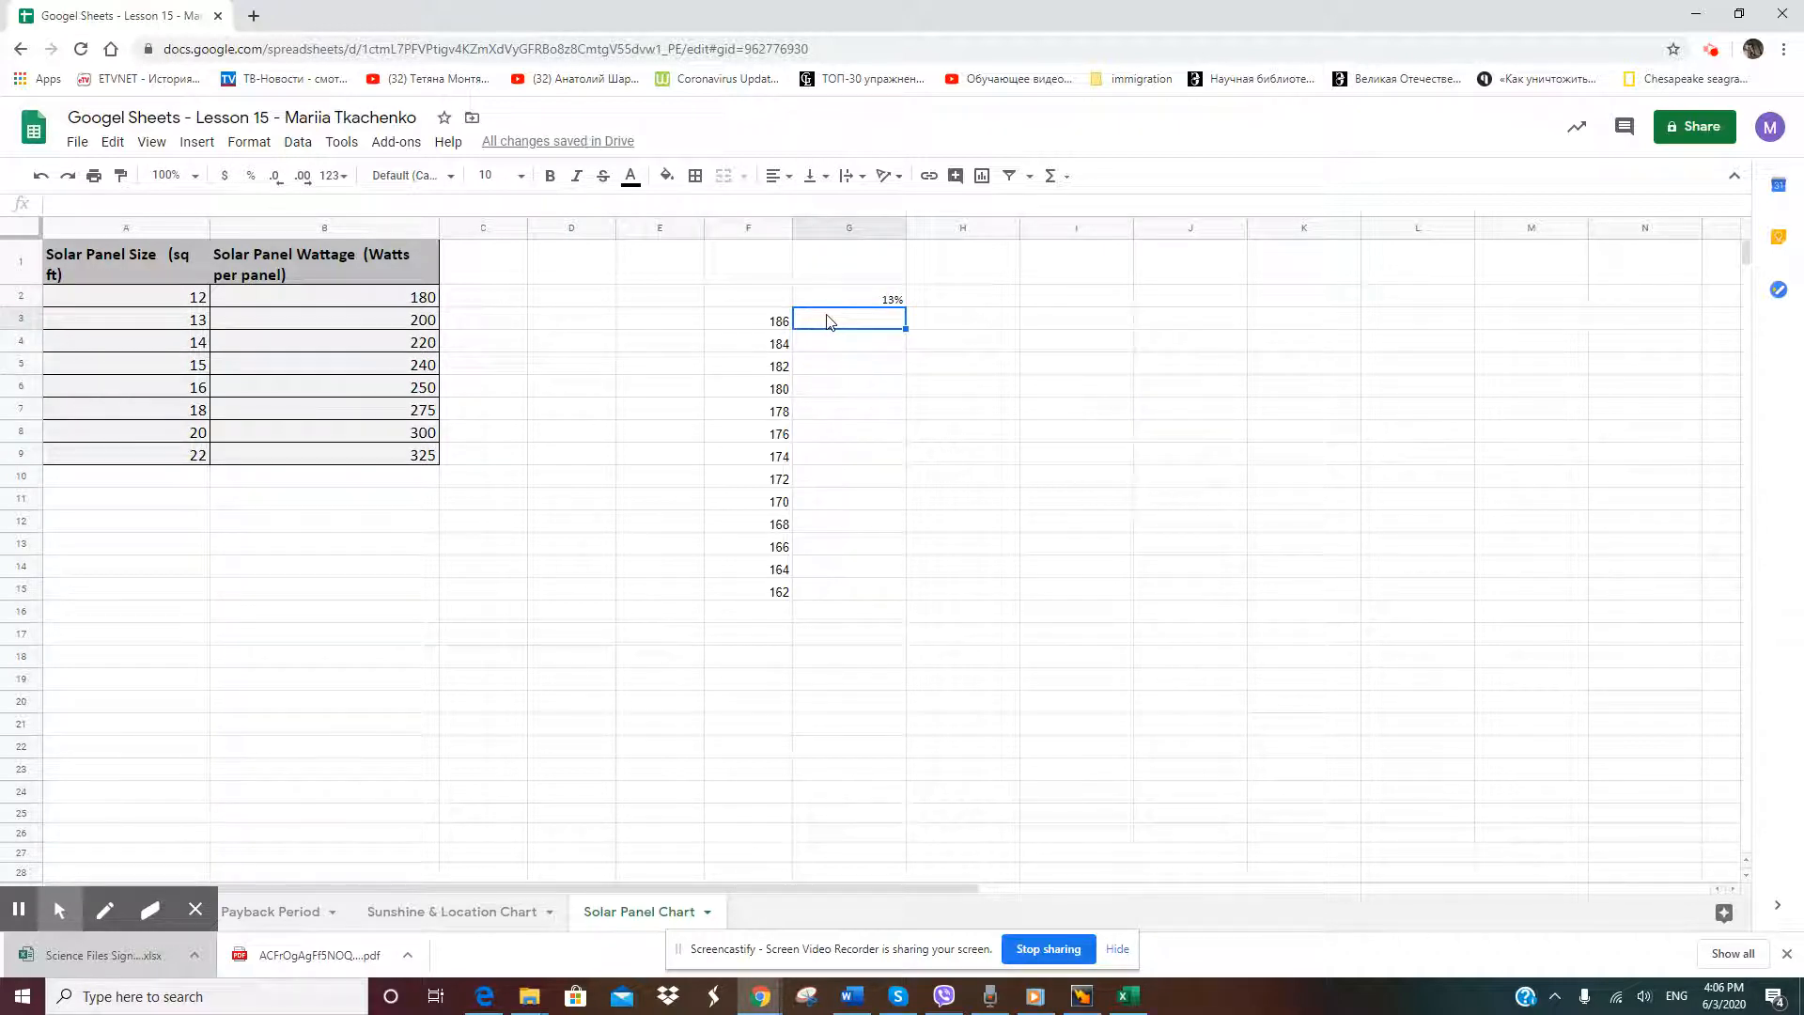
Enter the formula =F3*G2 in cell G3 to multiply the first series value by the percentage
{"action": "type", "text": "="}
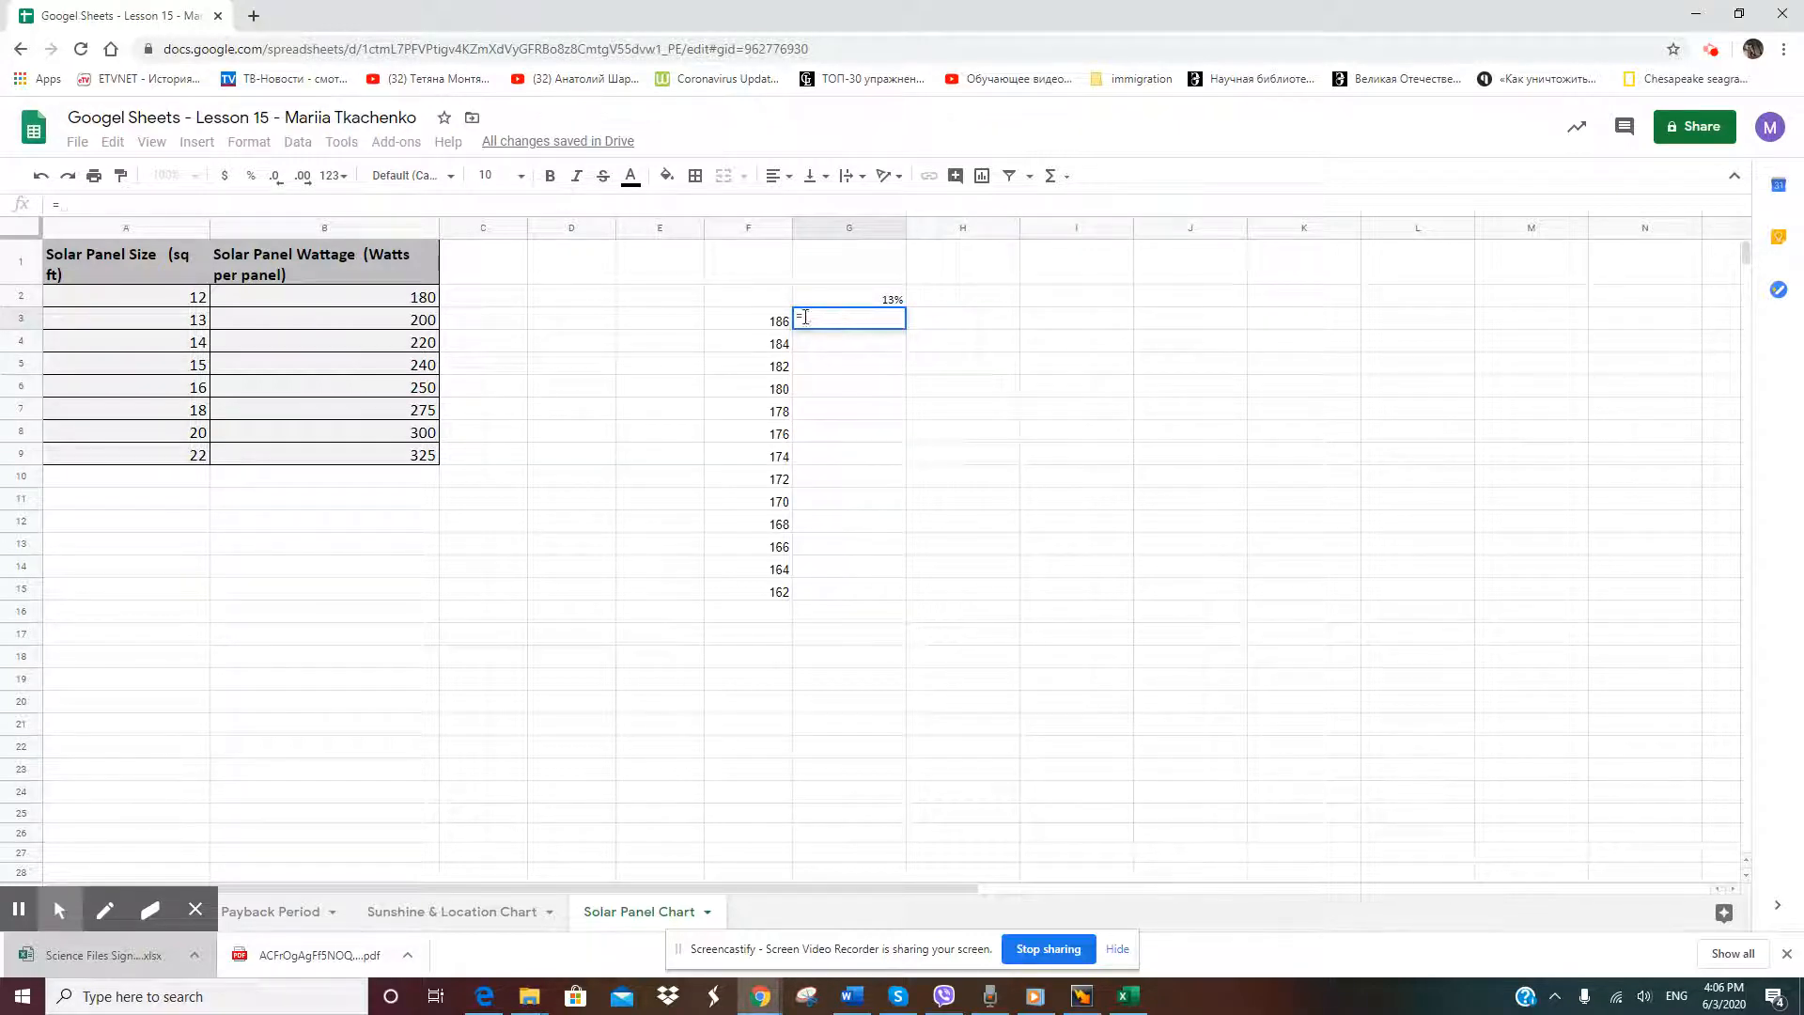
{"action": "left_click", "coordinate": [759, 320]}
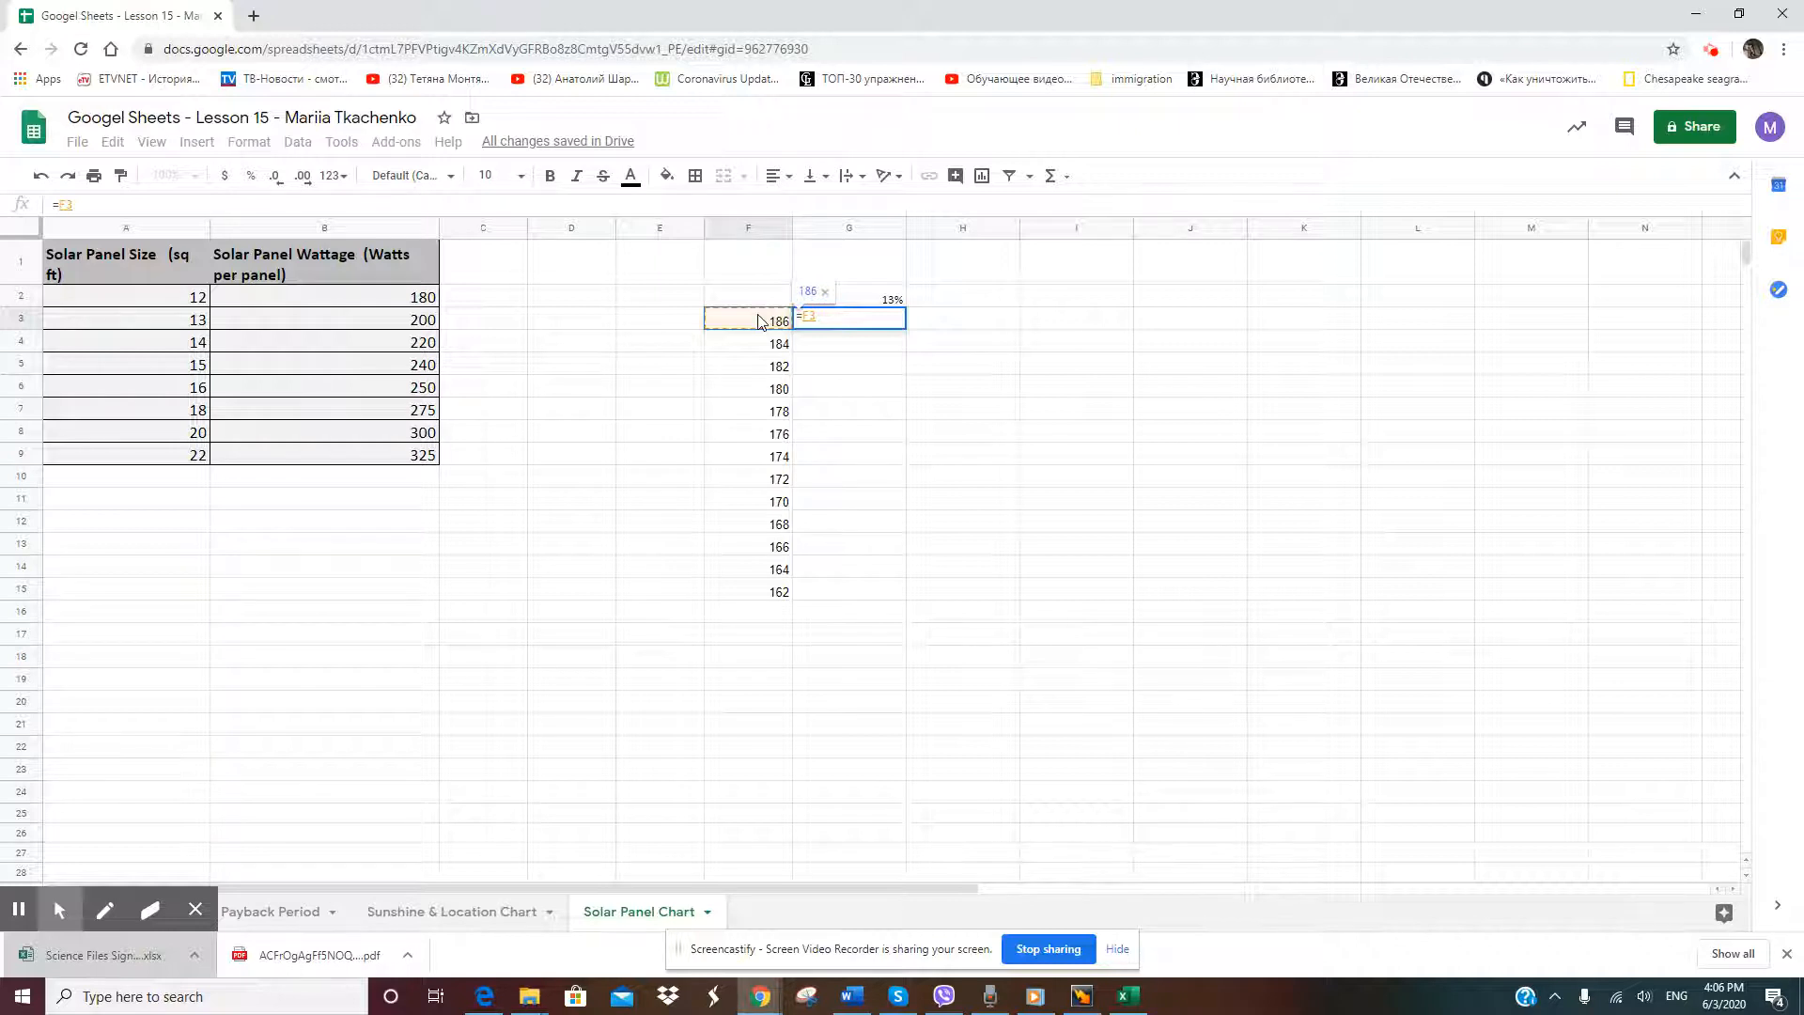
{"action": "type", "text": "*"}
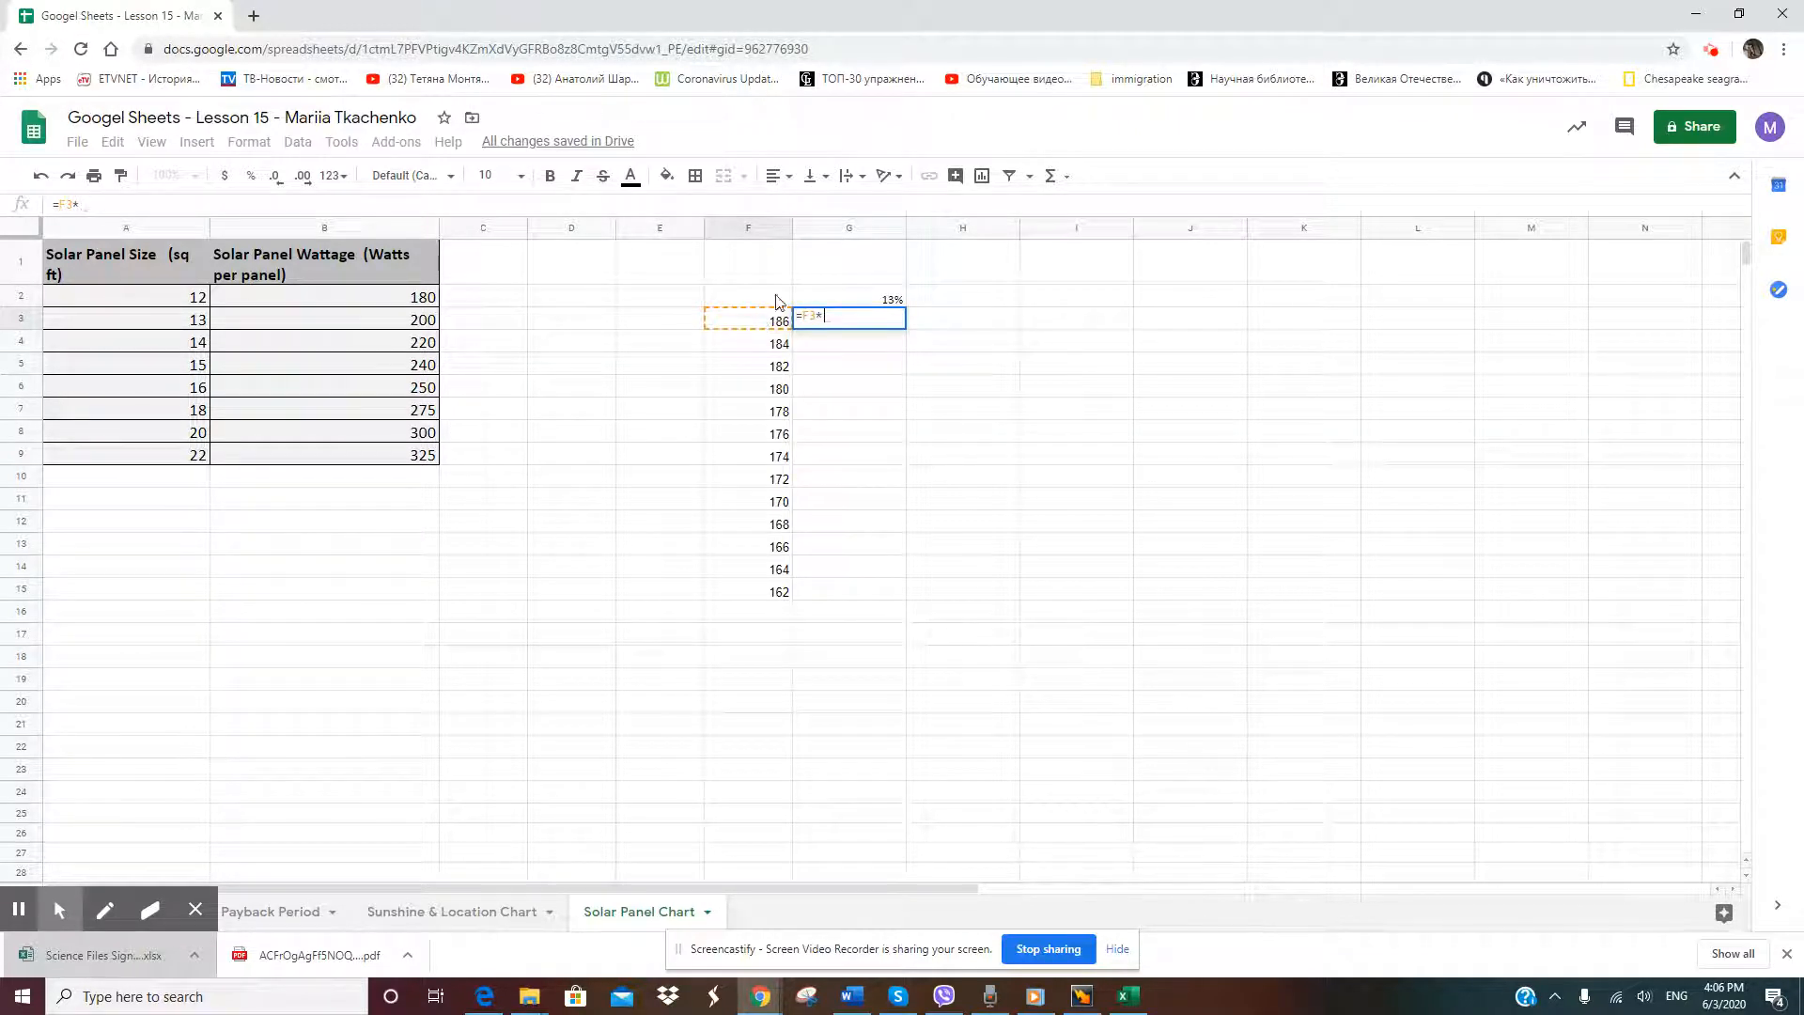
{"action": "left_click", "coordinate": [829, 292]}
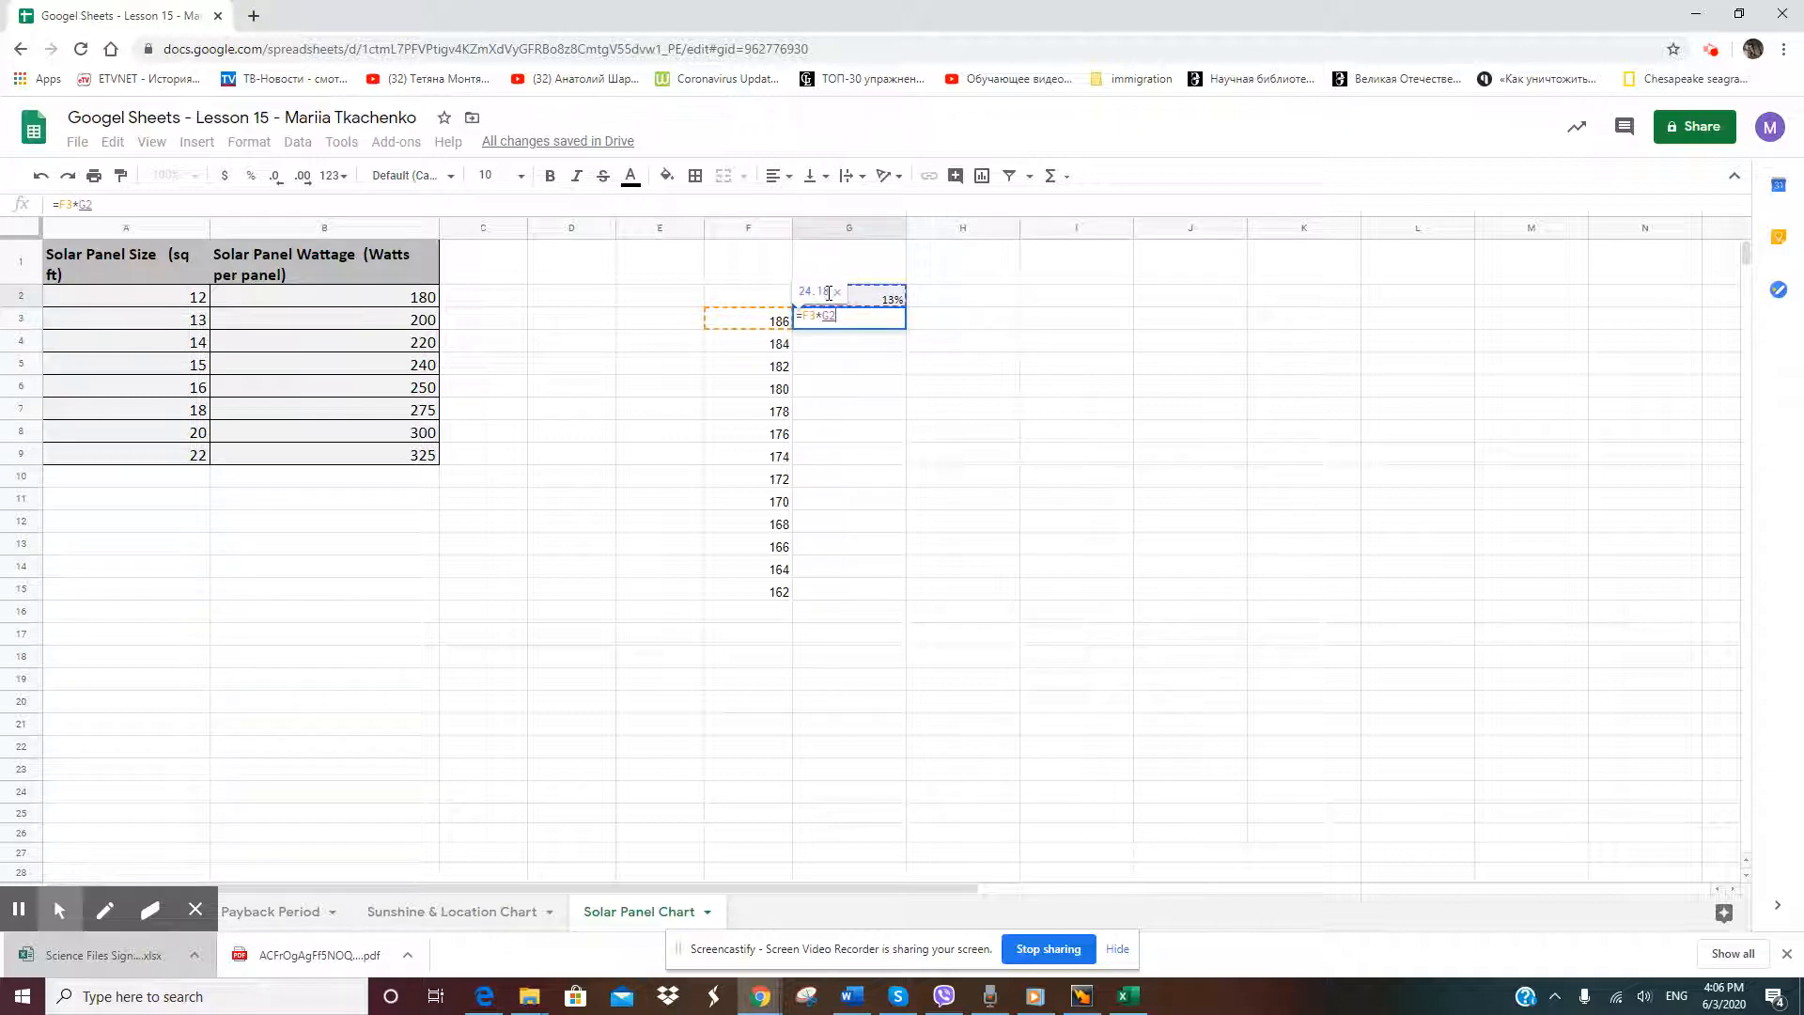
{"action": "key", "text": "Return"}
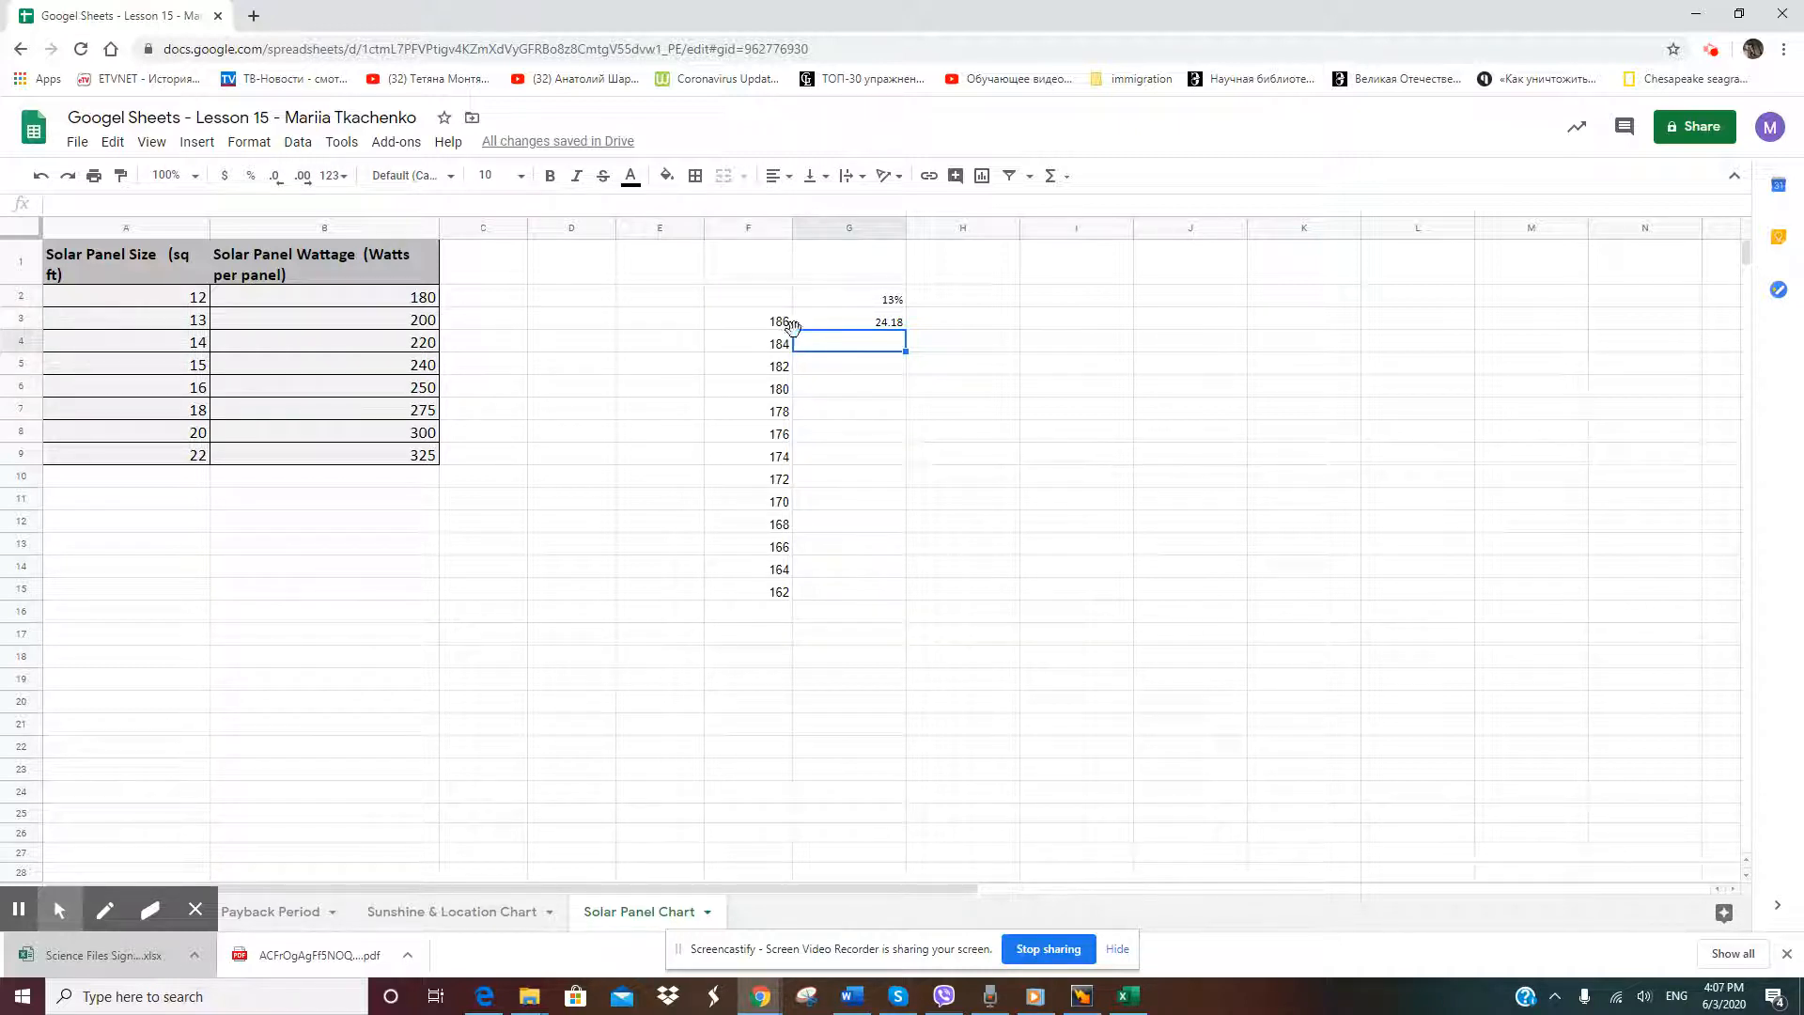
Try to fill the relative-reference formula from G3 down through G15 and undo the fill after checking the copies
{"action": "left_click", "coordinate": [838, 326]}
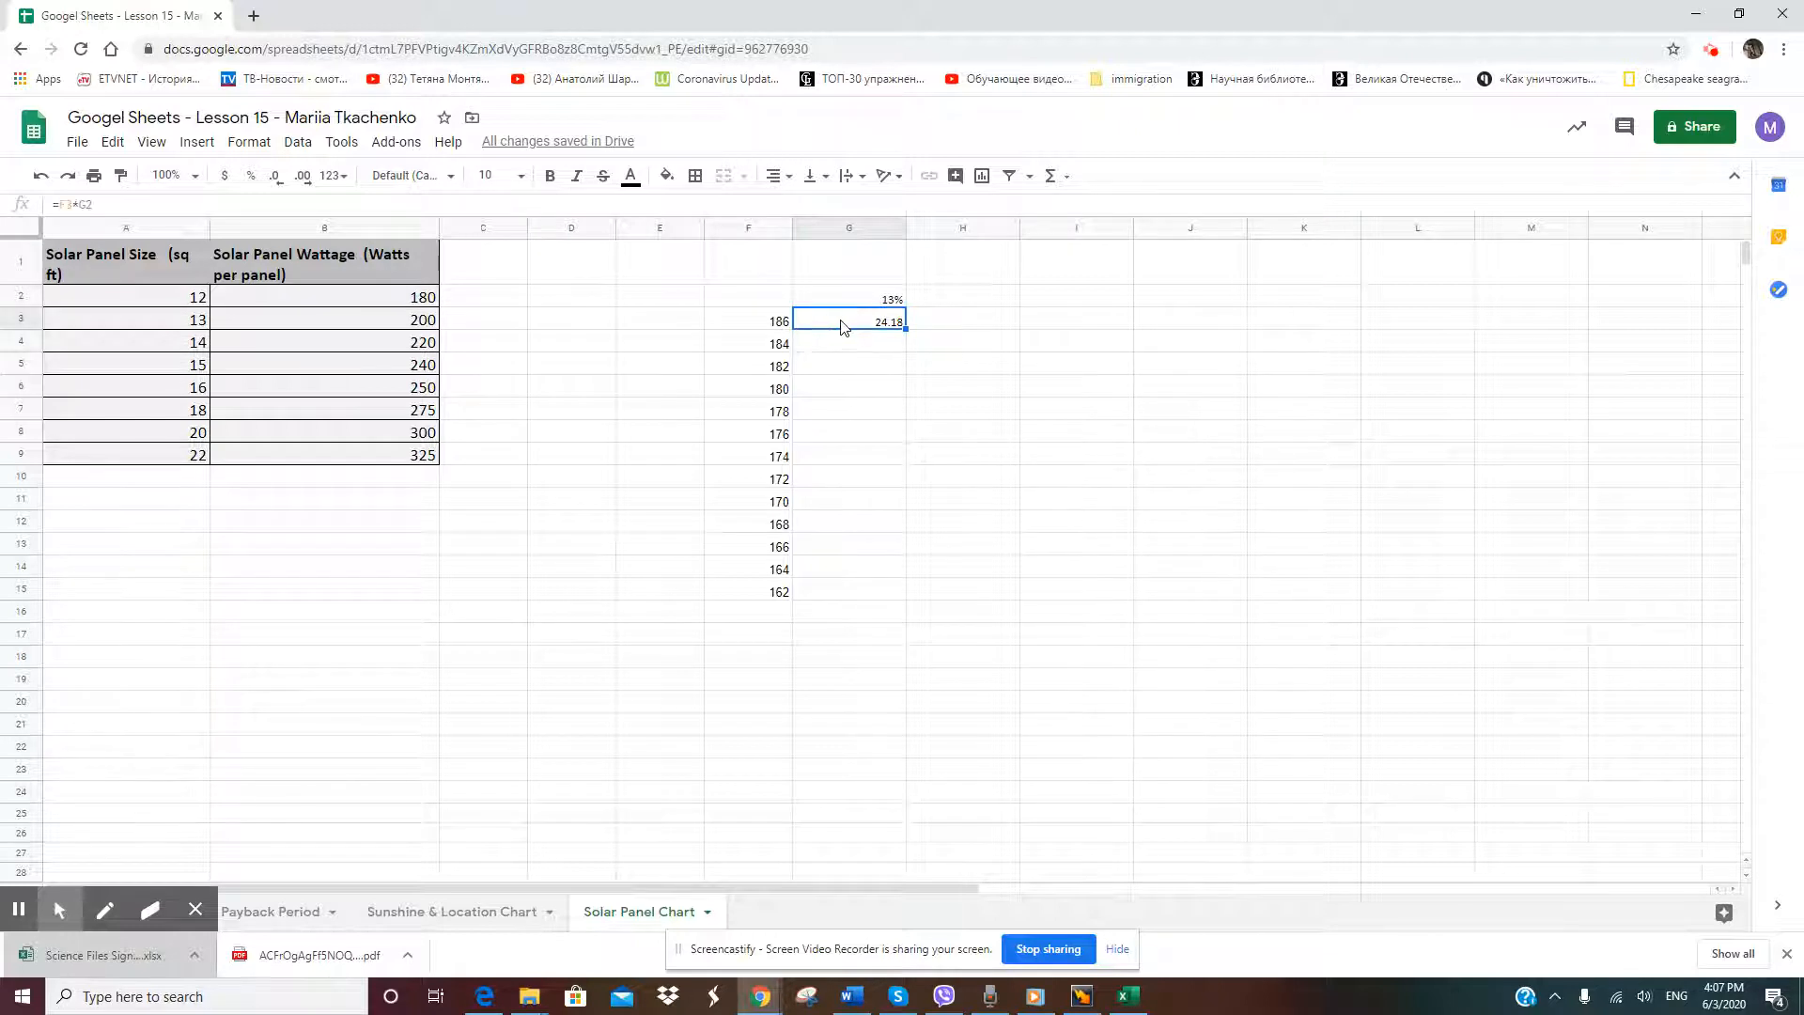
{"action": "left_click_drag", "start_coordinate": [905, 327], "coordinate": [883, 592]}
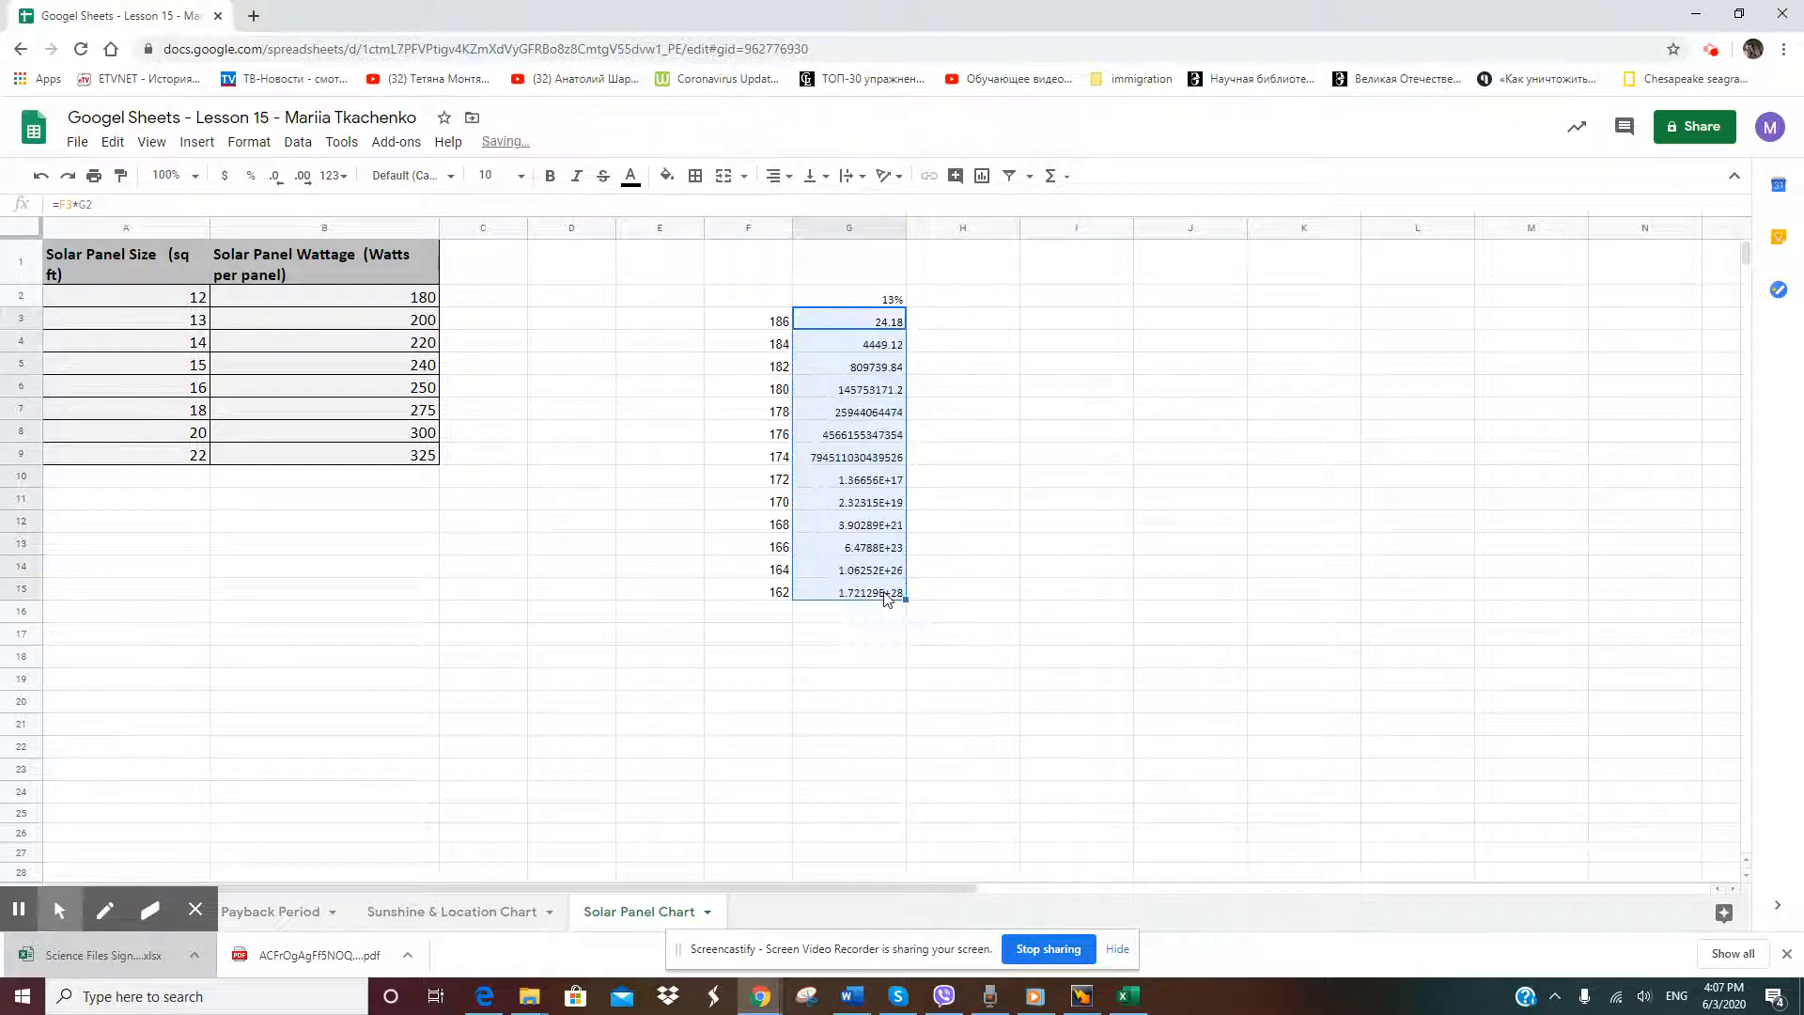
{"action": "left_click", "coordinate": [980, 467]}
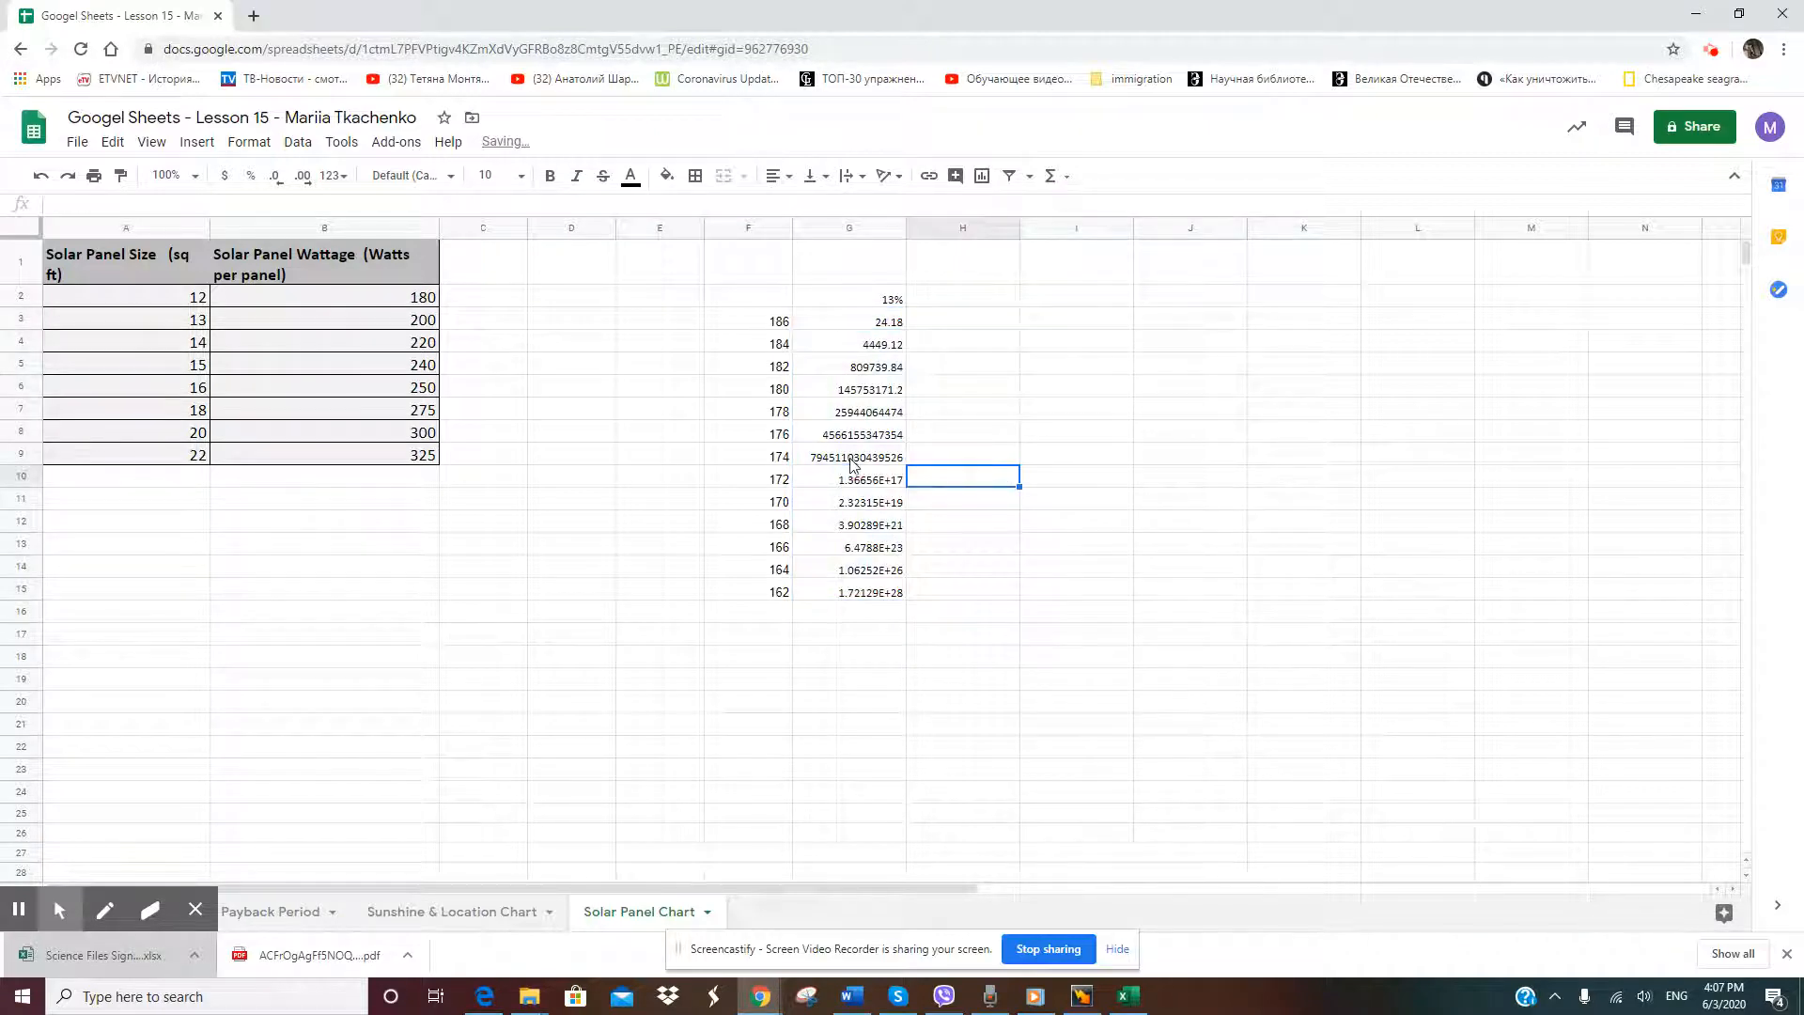
{"action": "left_click", "coordinate": [855, 459]}
{"action": "left_click", "coordinate": [855, 414]}
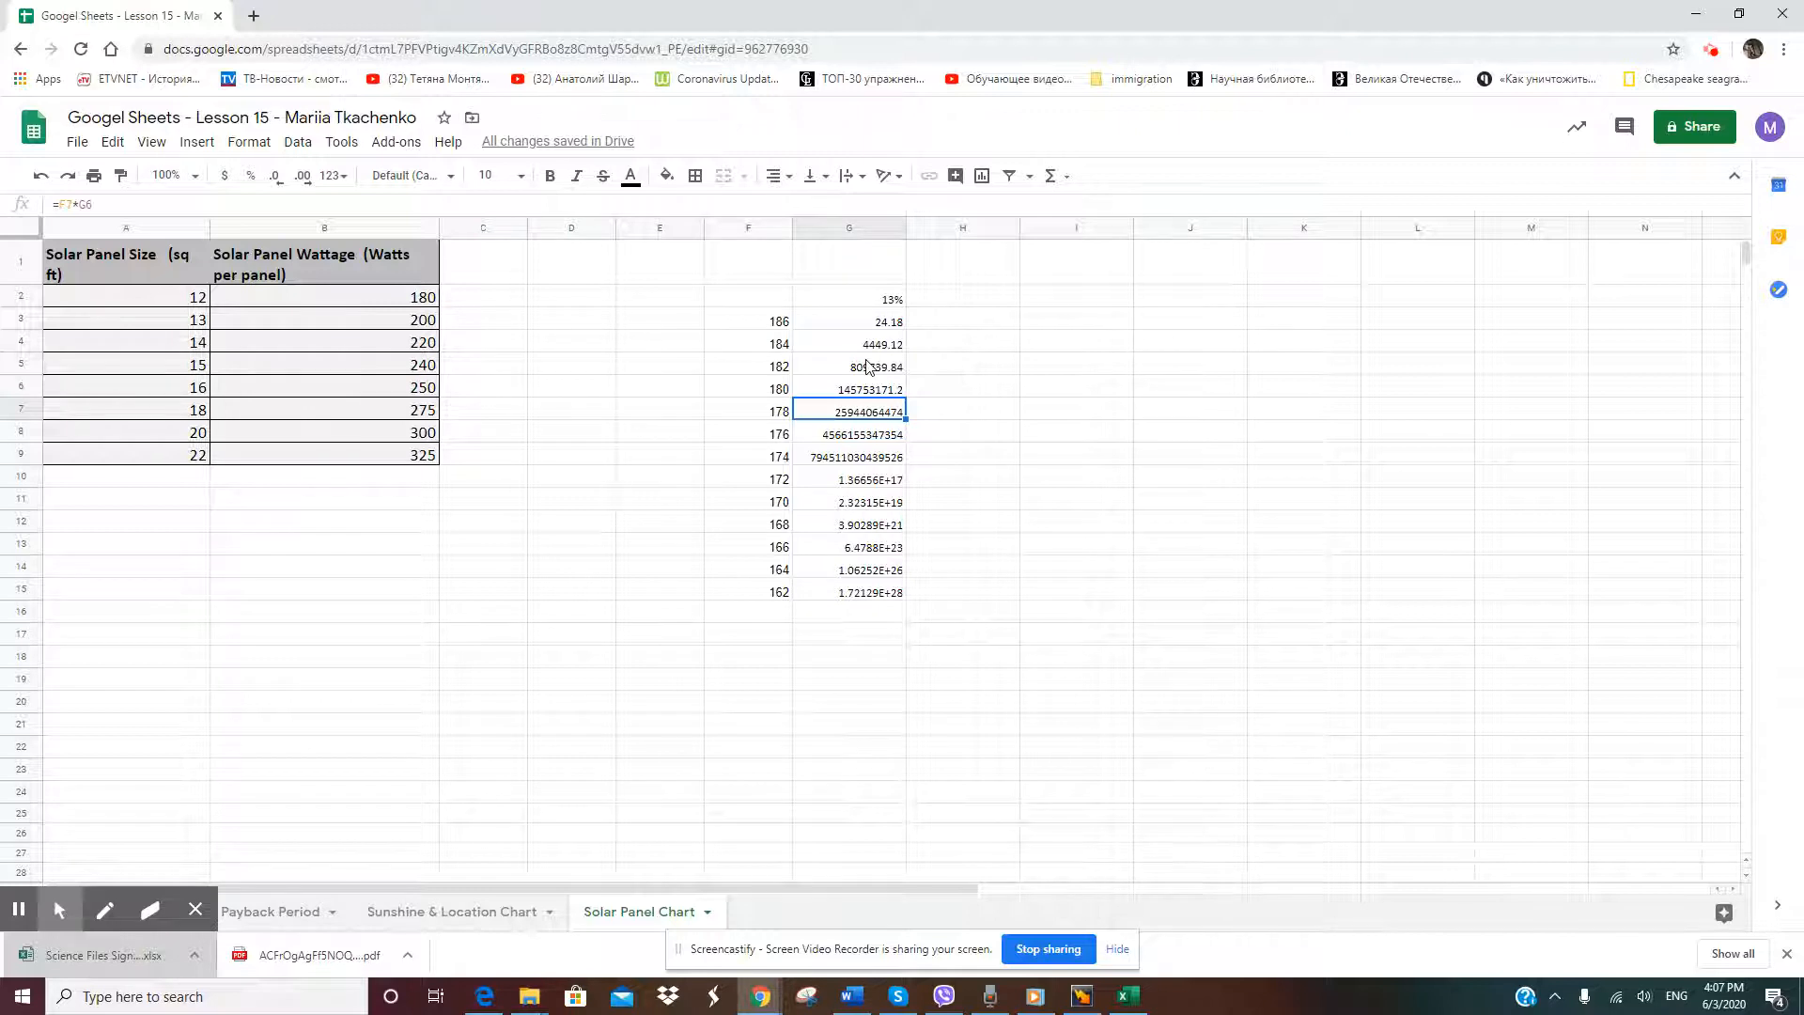
{"action": "key", "text": "ctrl+z"}
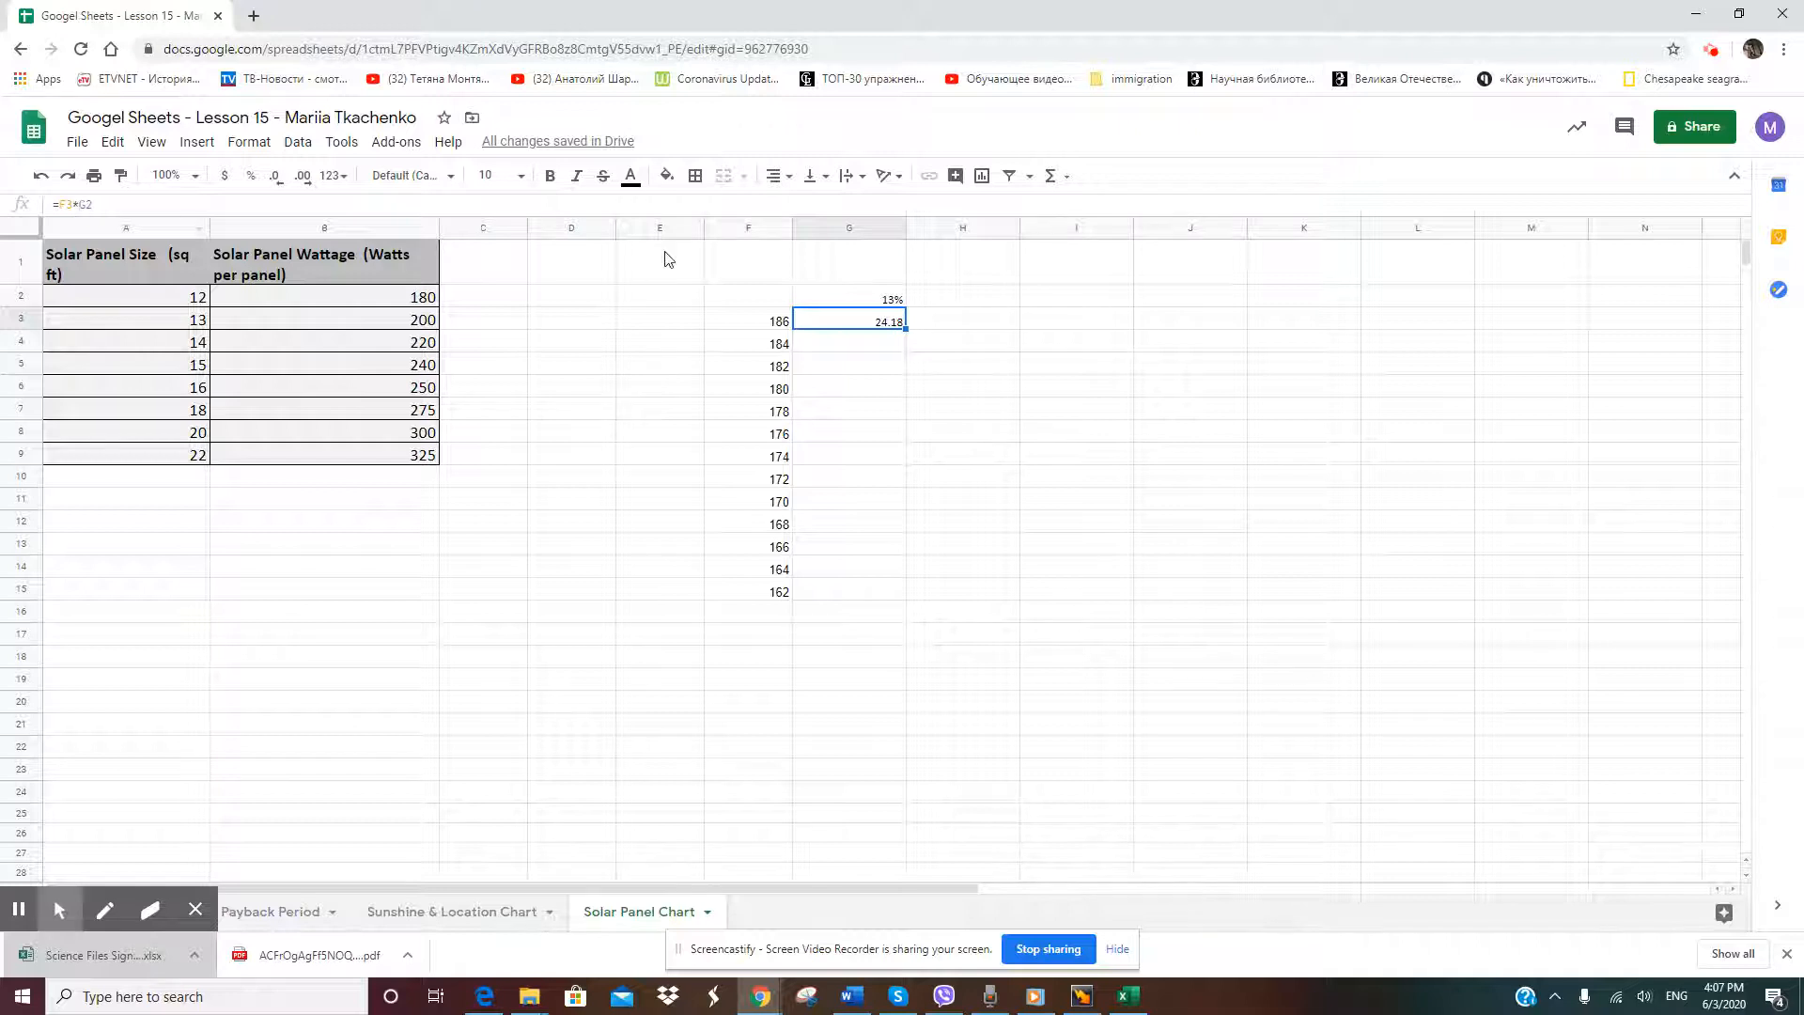
Make the percentage reference in G3's formula absolute so that it reads =F3*$G$2
{"action": "left_click", "coordinate": [80, 204]}
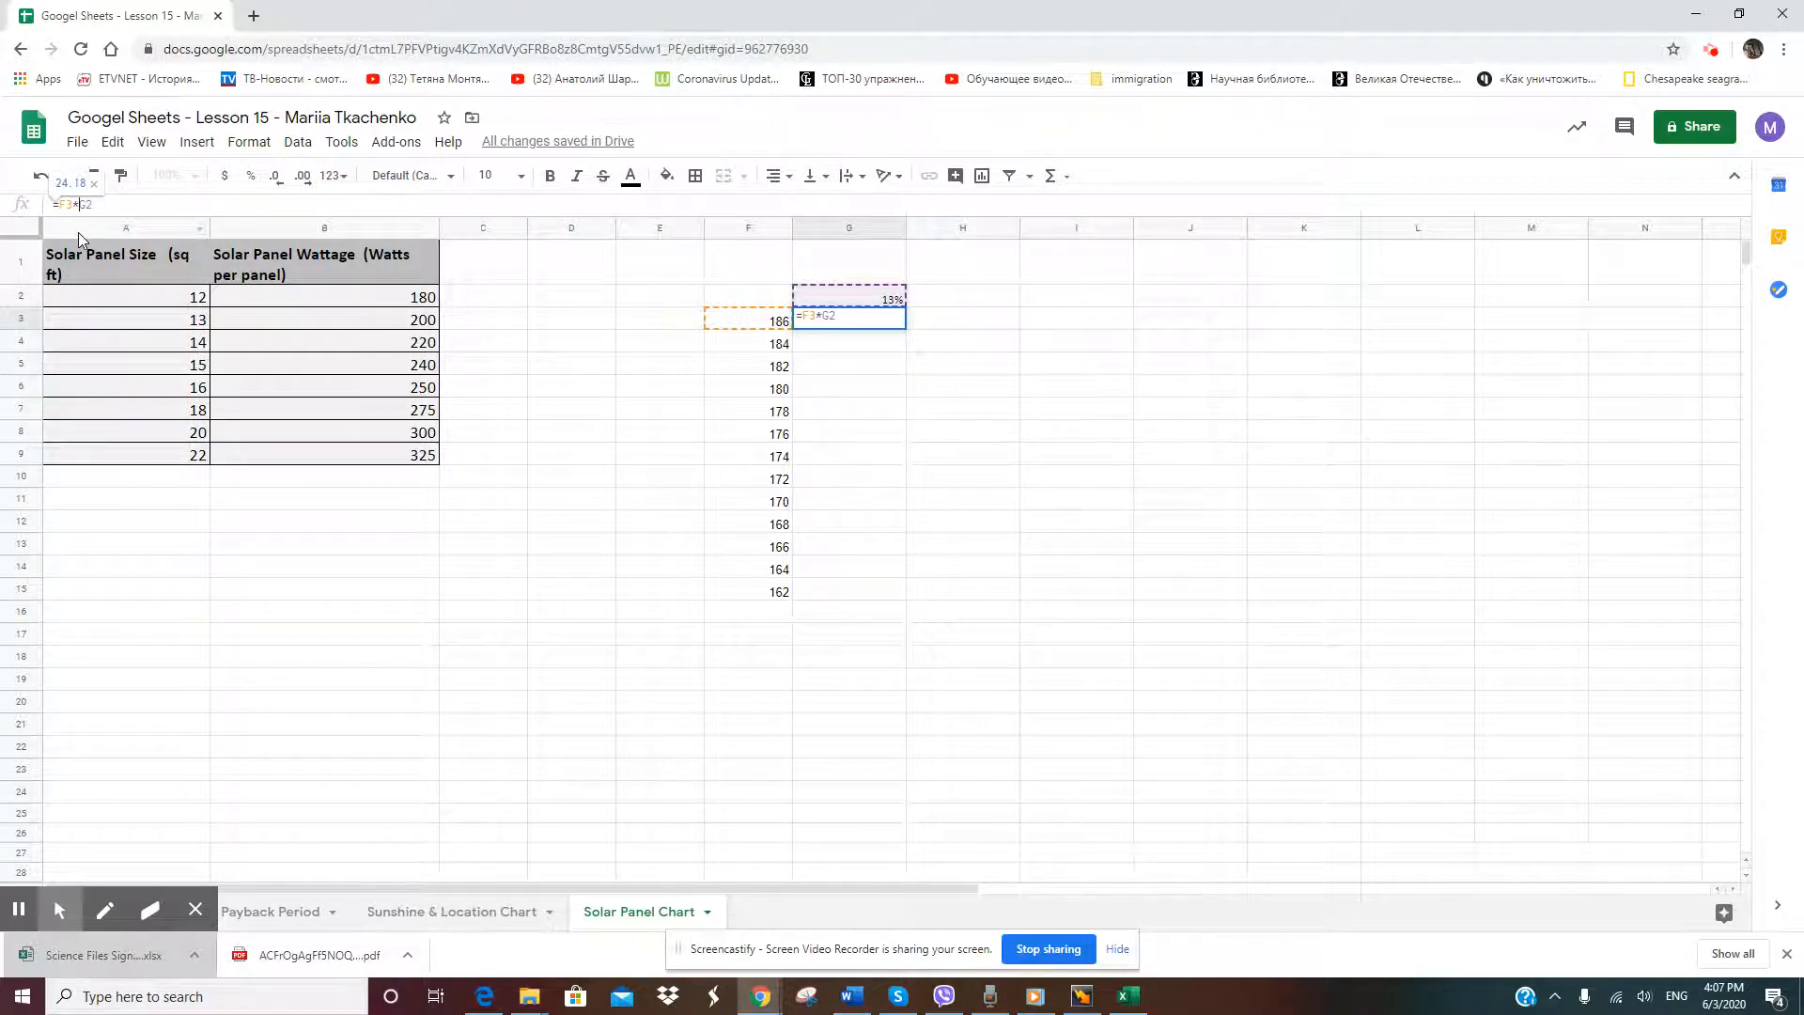
{"action": "type", "text": "$"}
{"action": "type", "text": "$"}
{"action": "key", "text": "Return"}
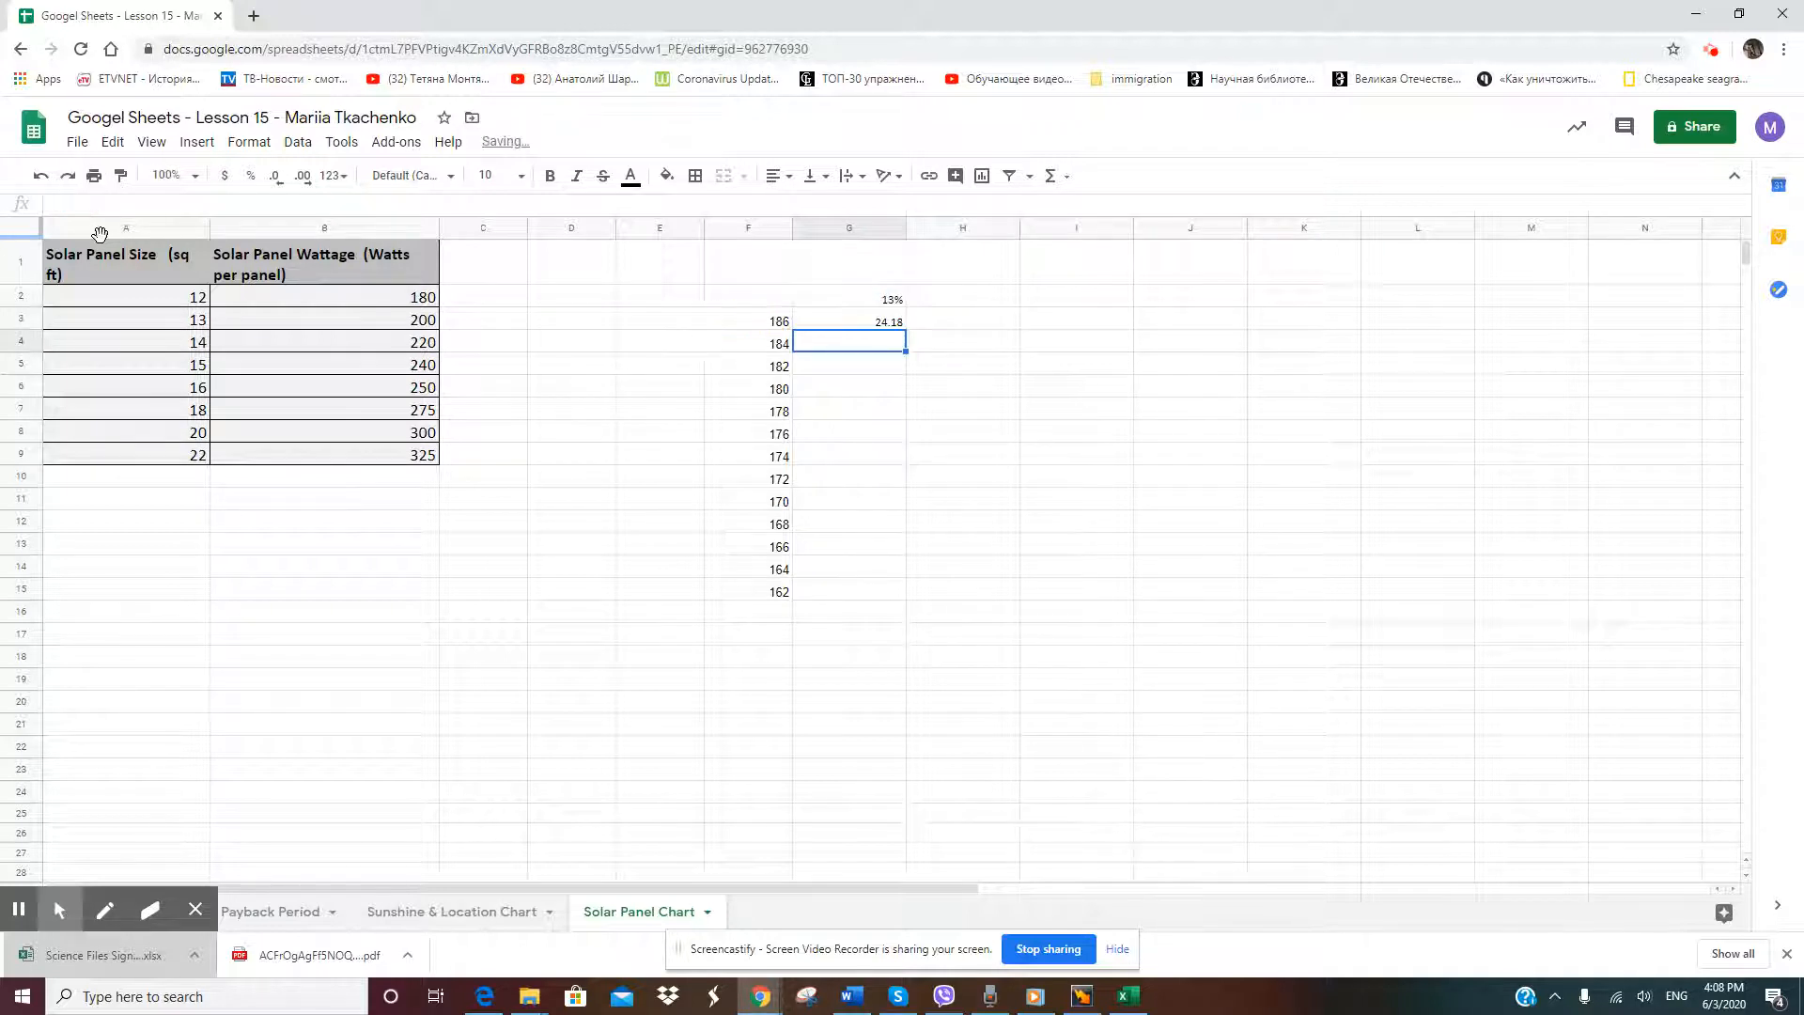
Fill the absolute-reference formula from G3 down through G15 and check a copied cell
{"action": "left_click", "coordinate": [847, 316]}
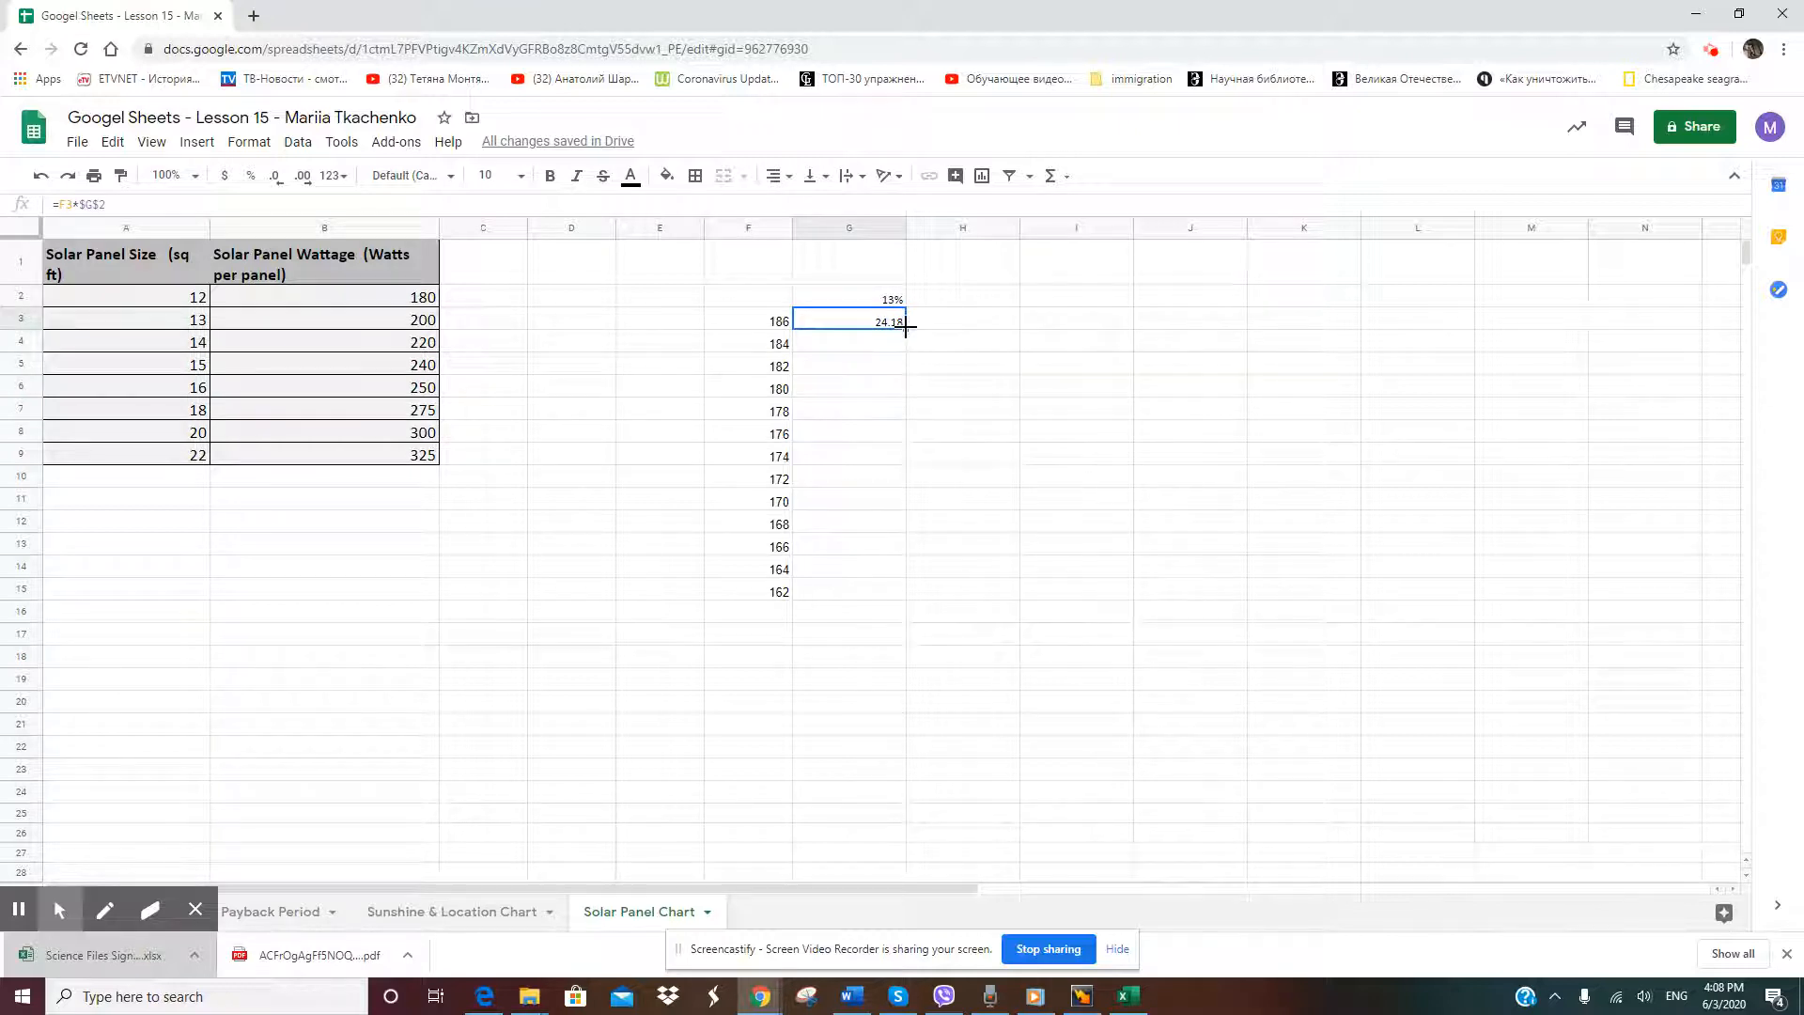
{"action": "left_click_drag", "start_coordinate": [905, 328], "coordinate": [857, 592]}
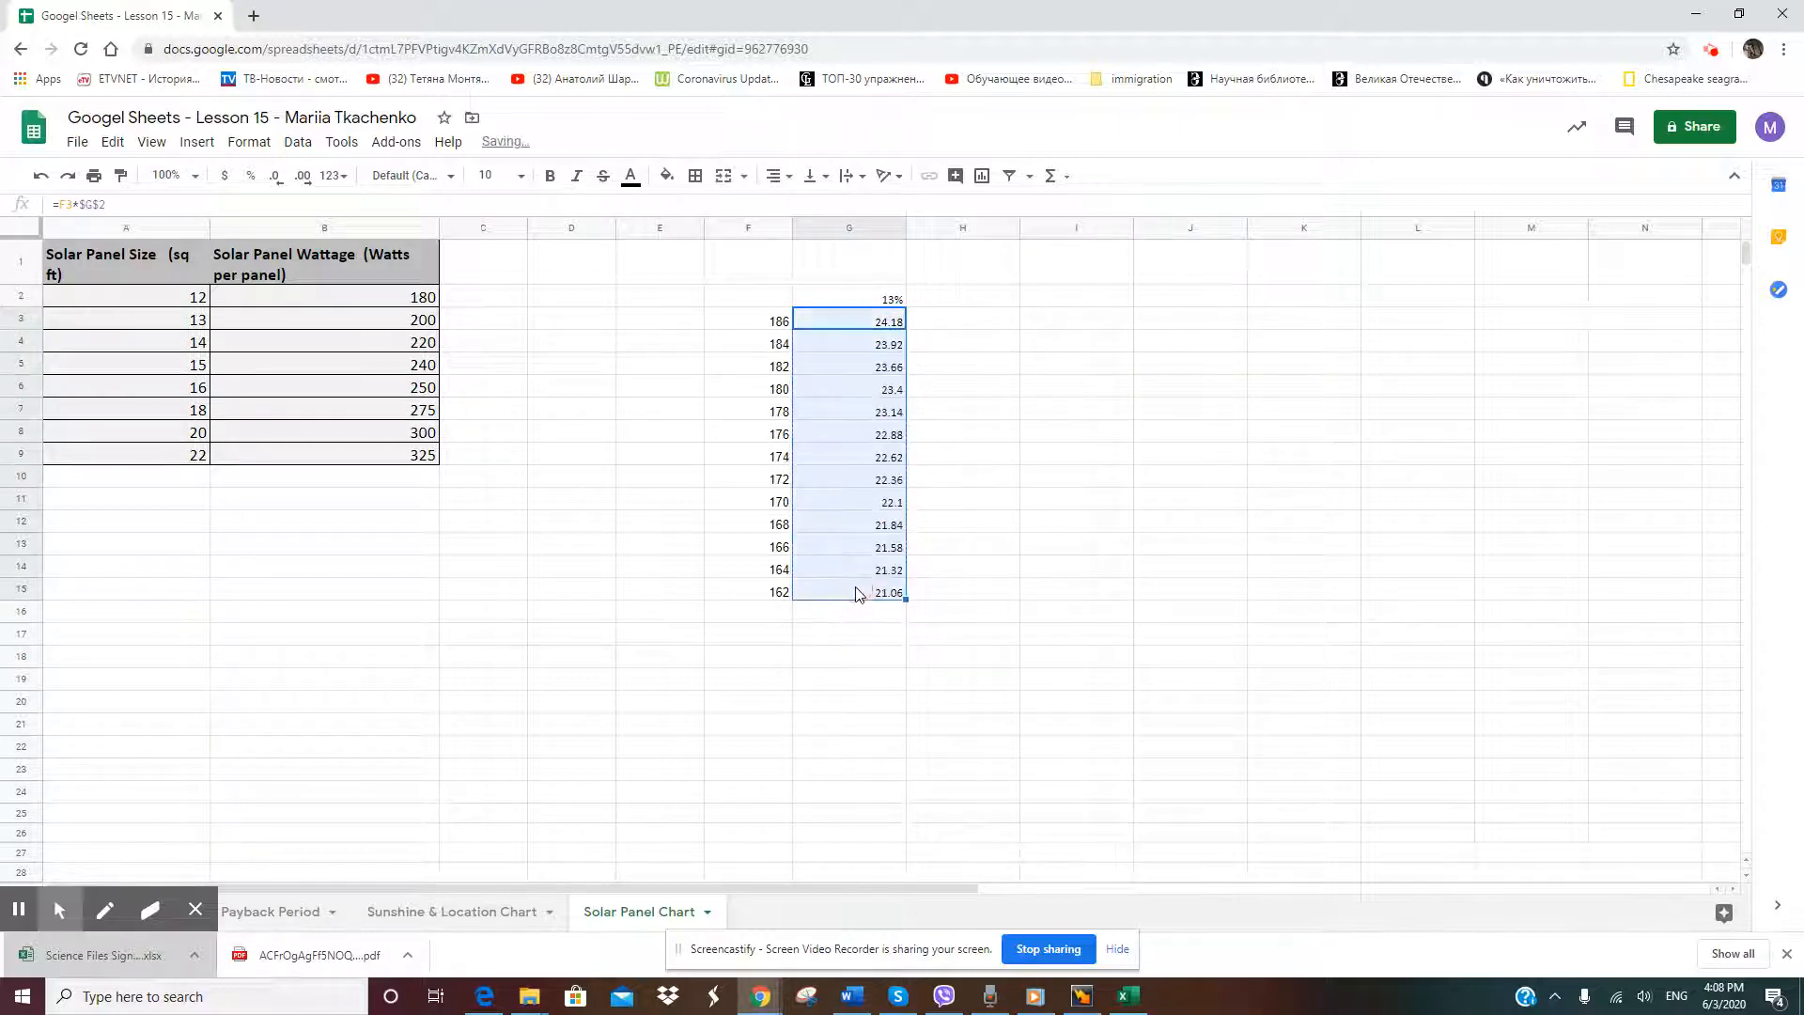
{"action": "left_click", "coordinate": [872, 430]}
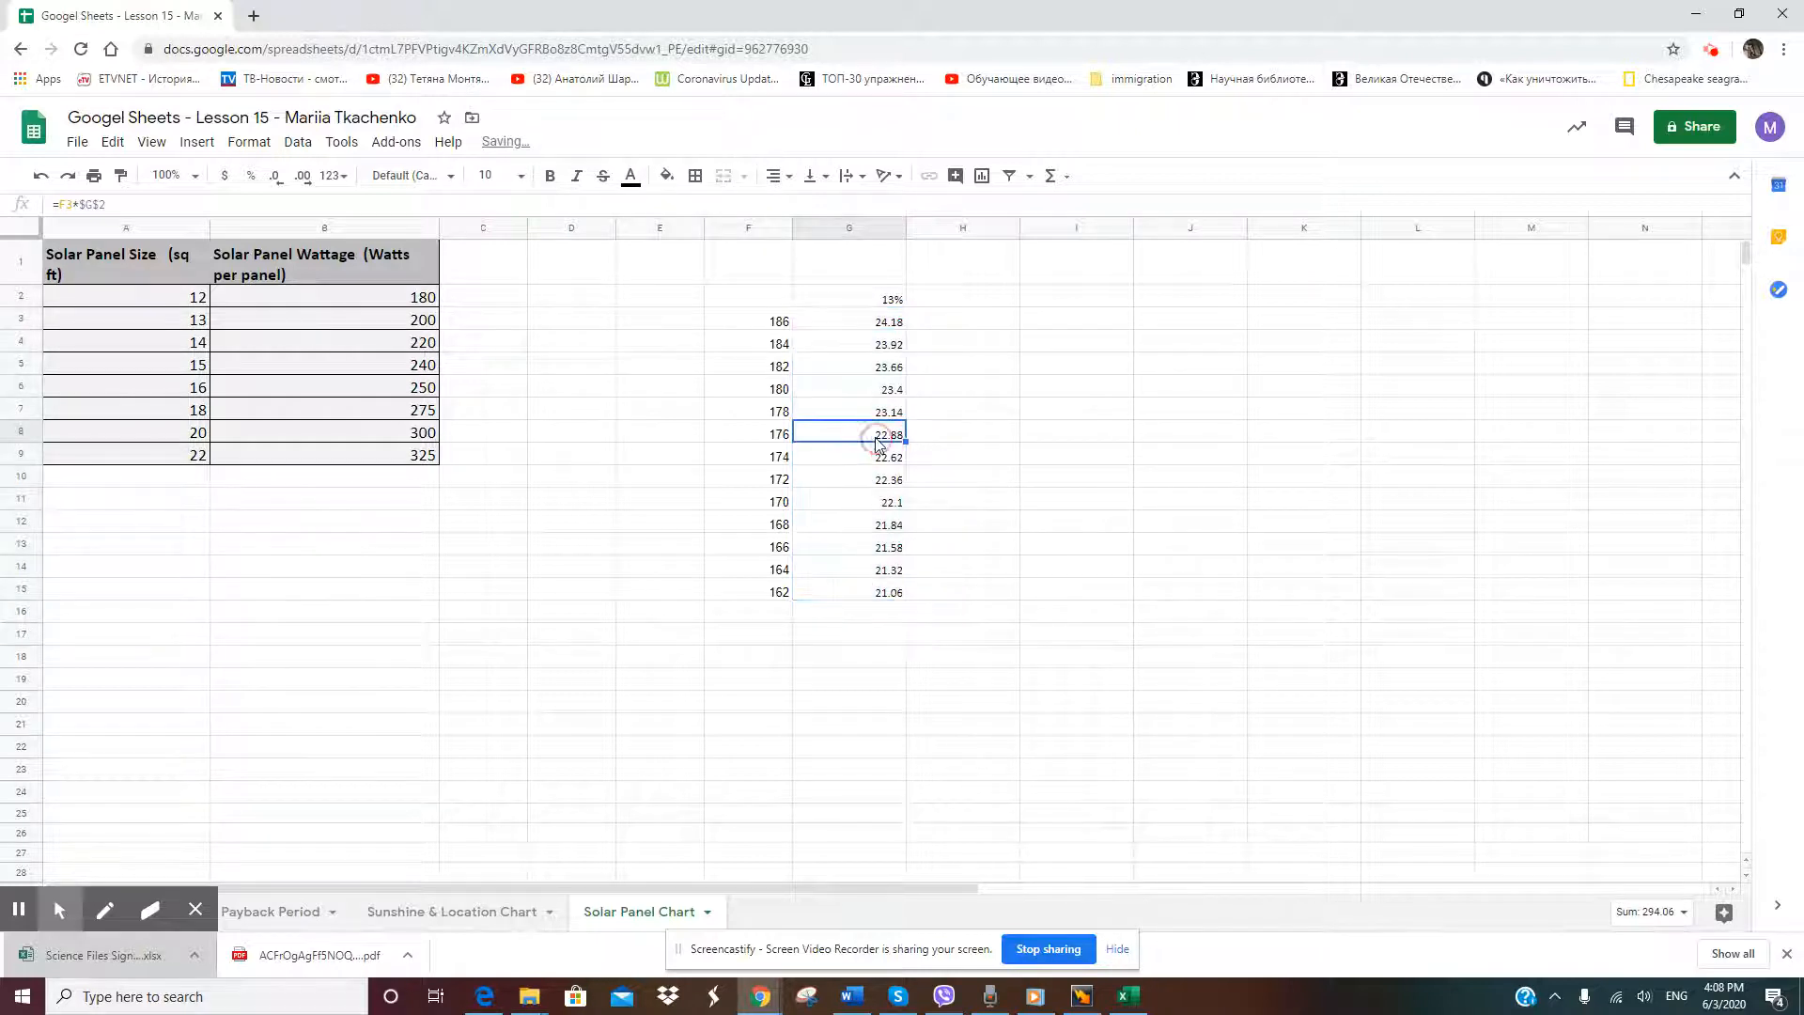
{"action": "left_click", "coordinate": [940, 389]}
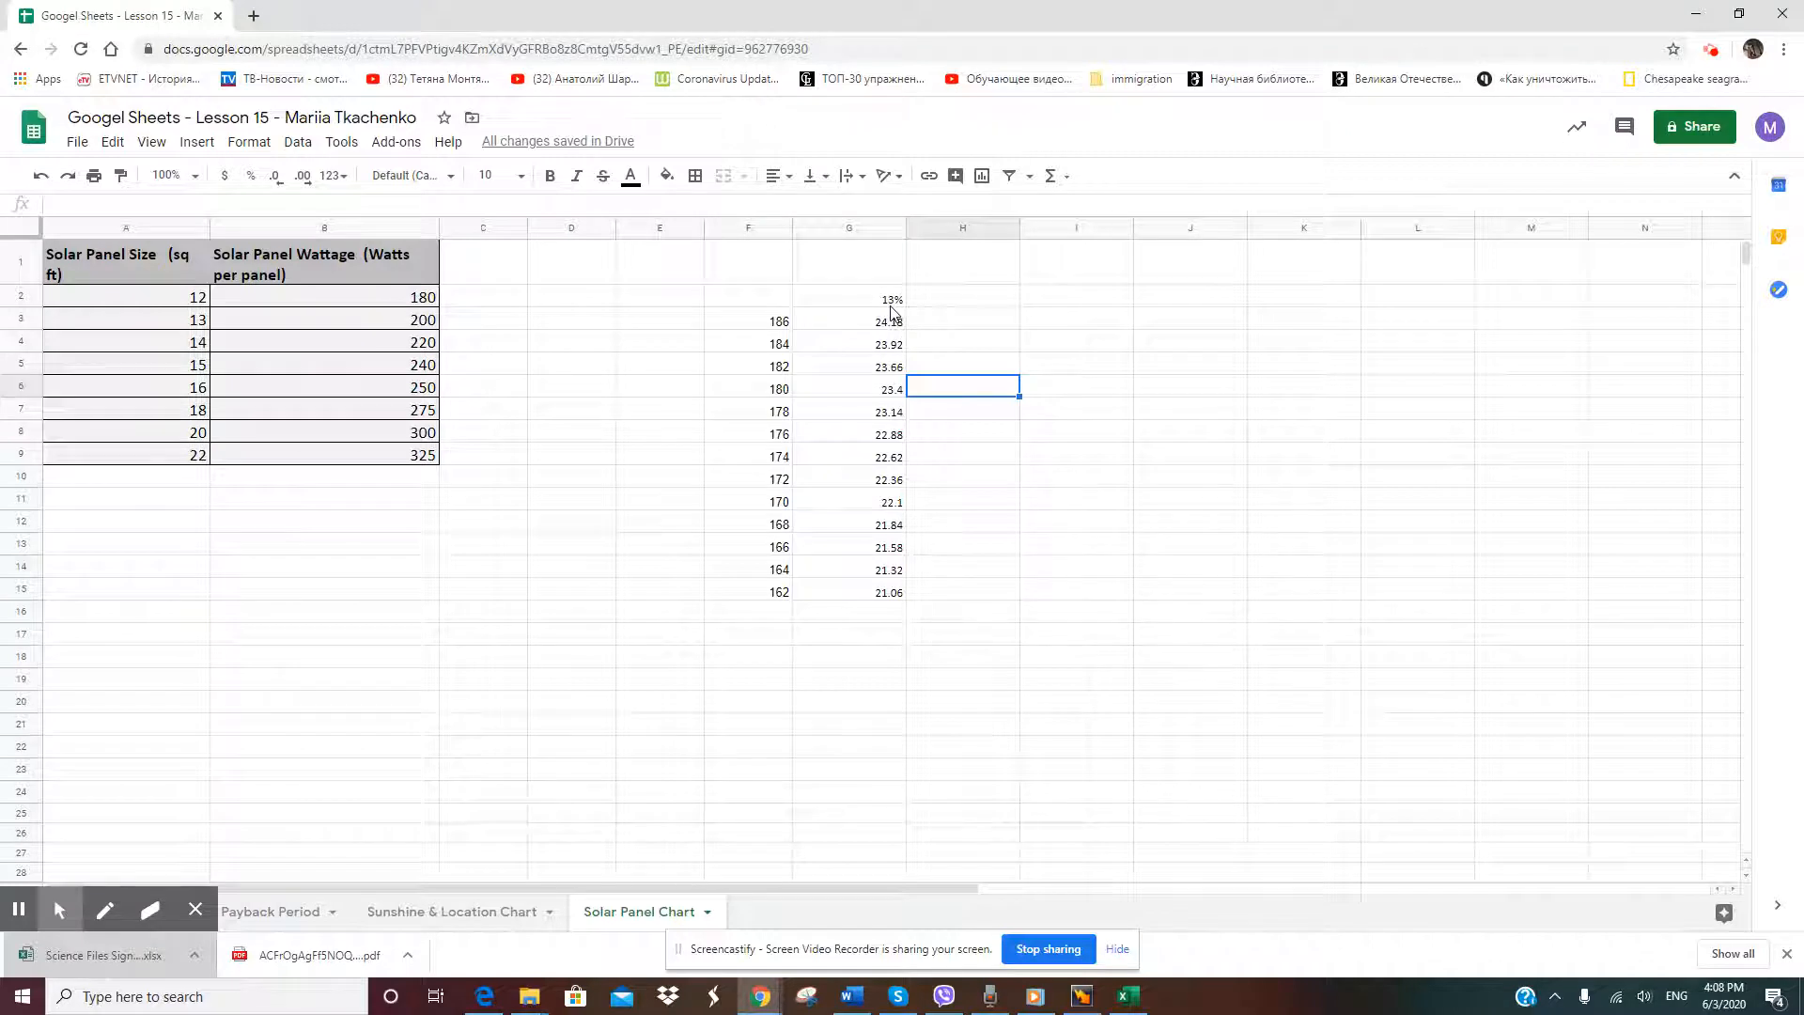
Change the percentage in cell G2 to 3%
{"action": "left_click", "coordinate": [891, 300]}
{"action": "left_click", "coordinate": [890, 303]}
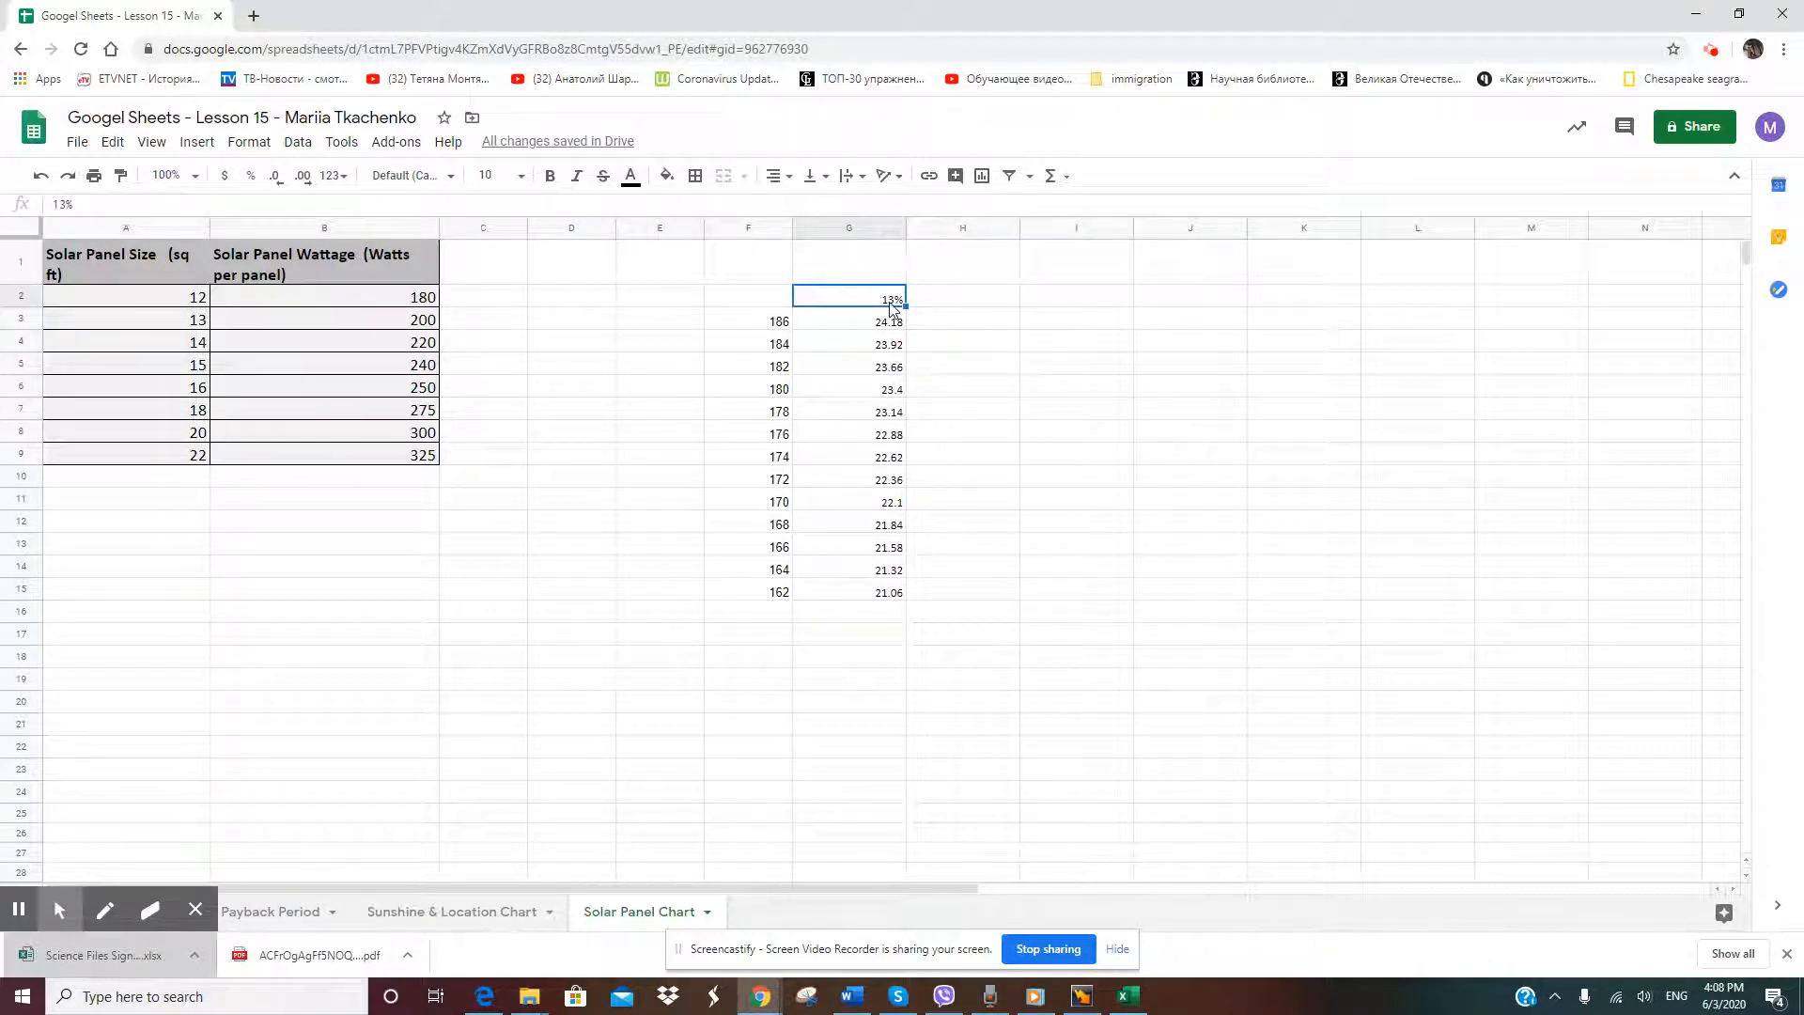
{"action": "left_click", "coordinate": [890, 303]}
{"action": "double_click", "coordinate": [889, 304]}
{"action": "left_click", "coordinate": [888, 295]}
{"action": "key", "text": "BackSpace"}
{"action": "key", "text": "Return"}
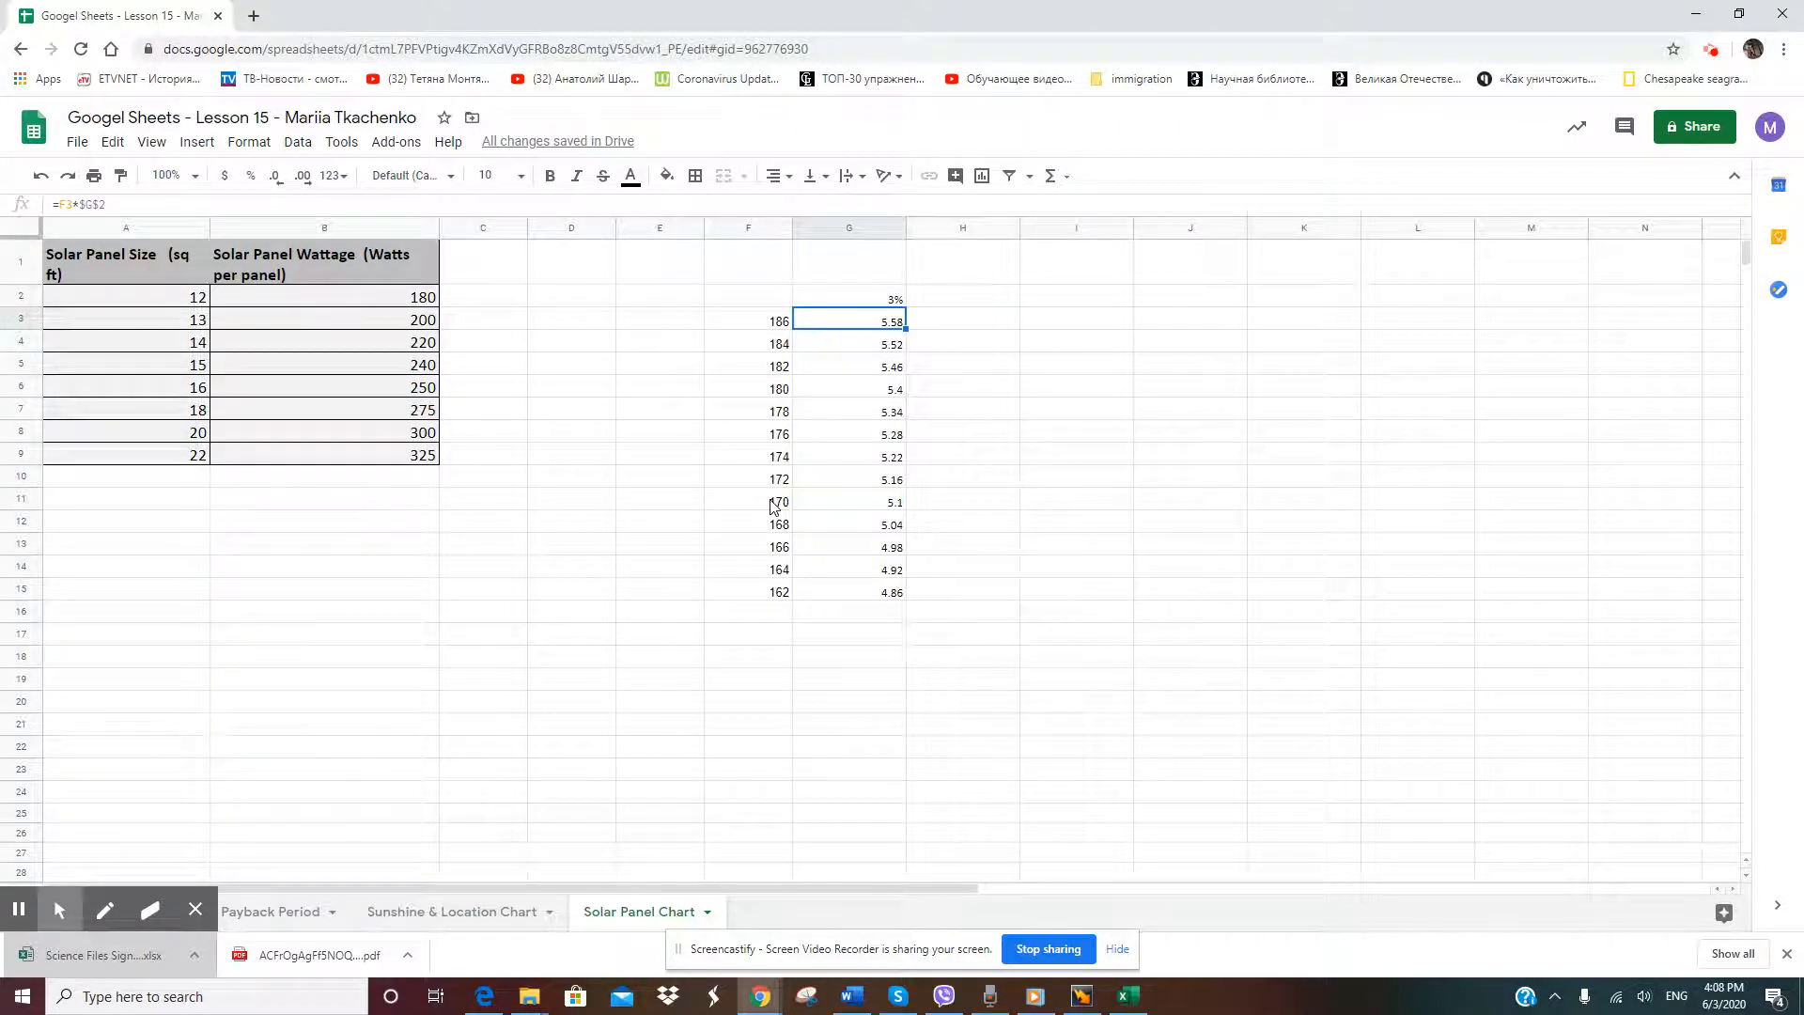
{"action": "key", "text": "ctrl+f"}
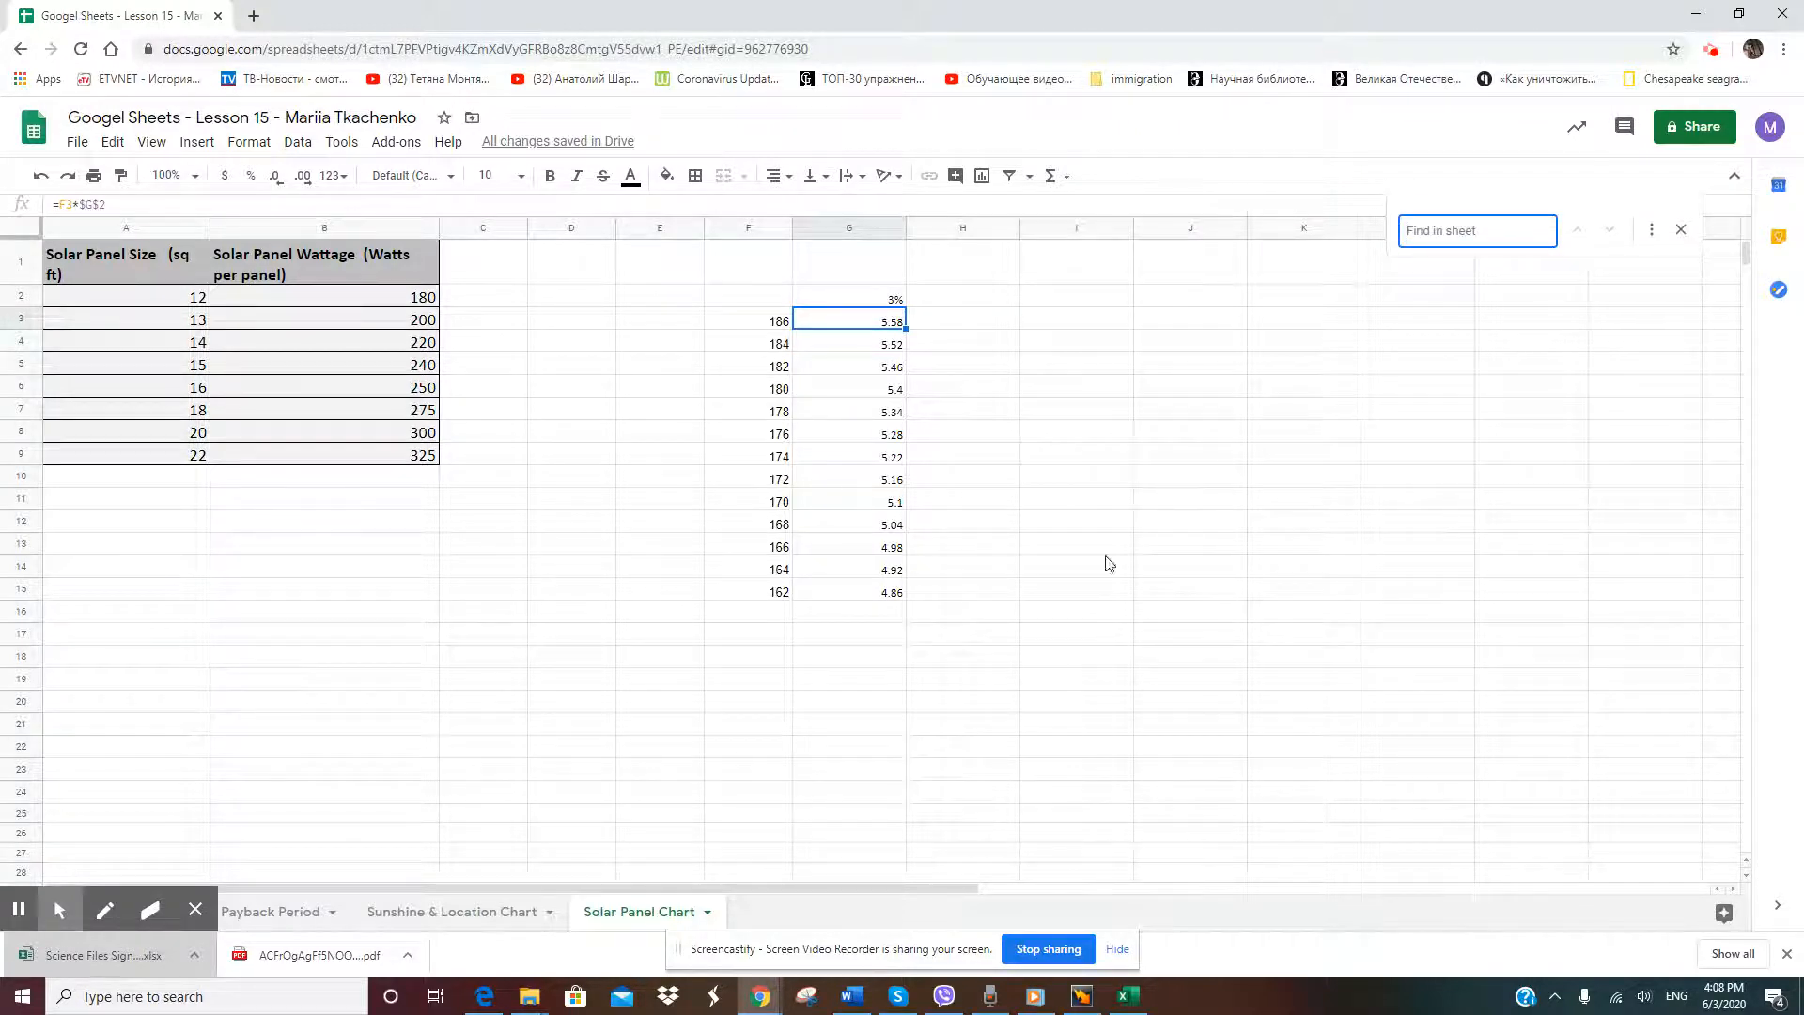
{"action": "left_click", "coordinate": [1680, 229]}
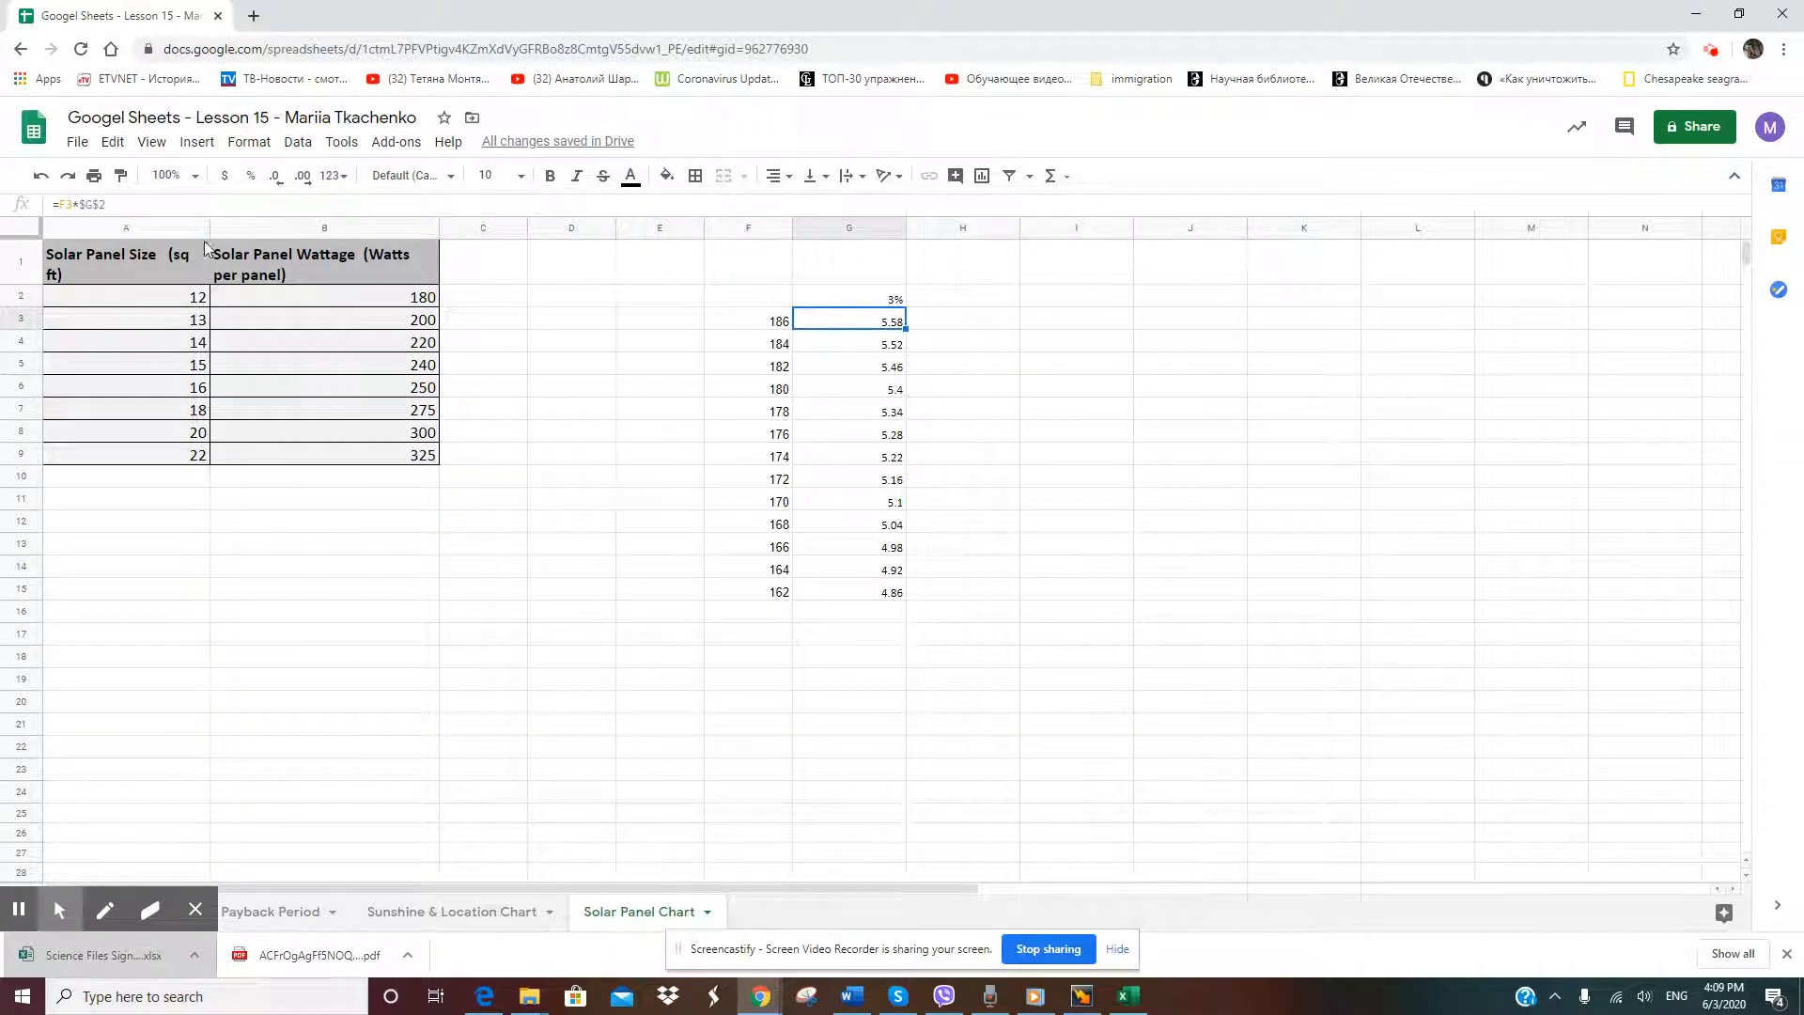
{"action": "left_click", "coordinate": [114, 143]}
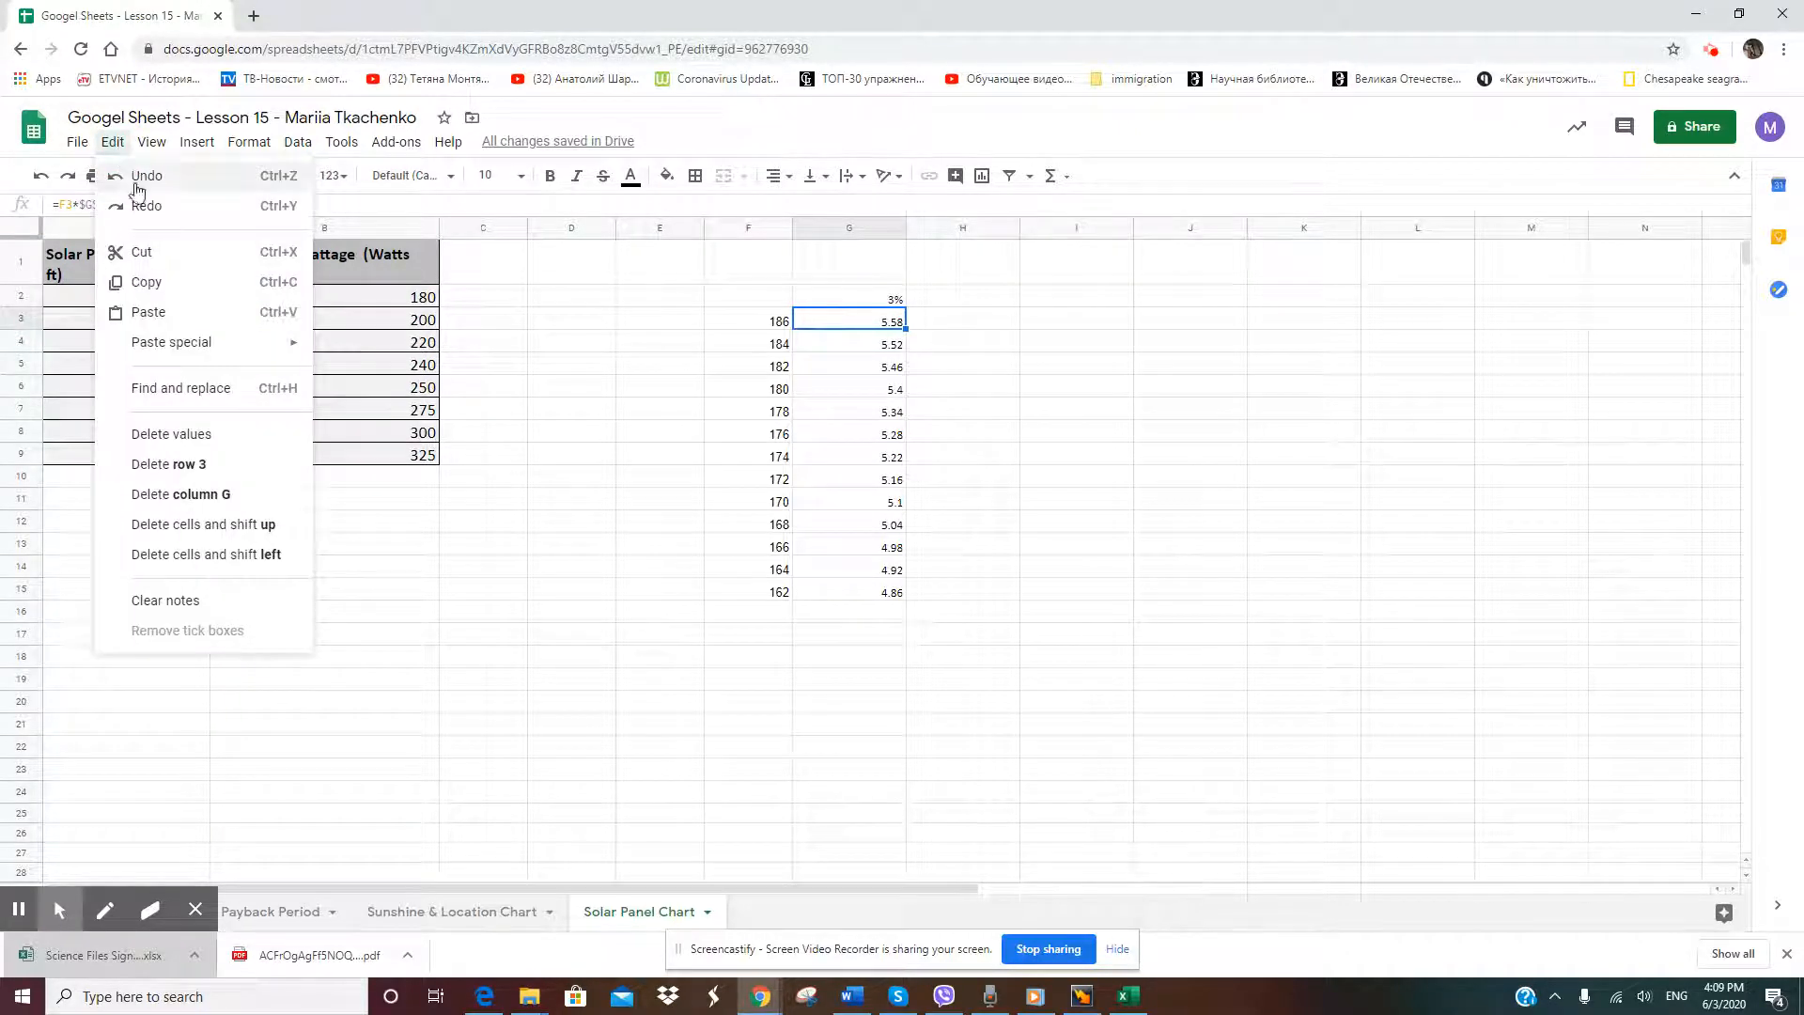
{"action": "left_click", "coordinate": [193, 388]}
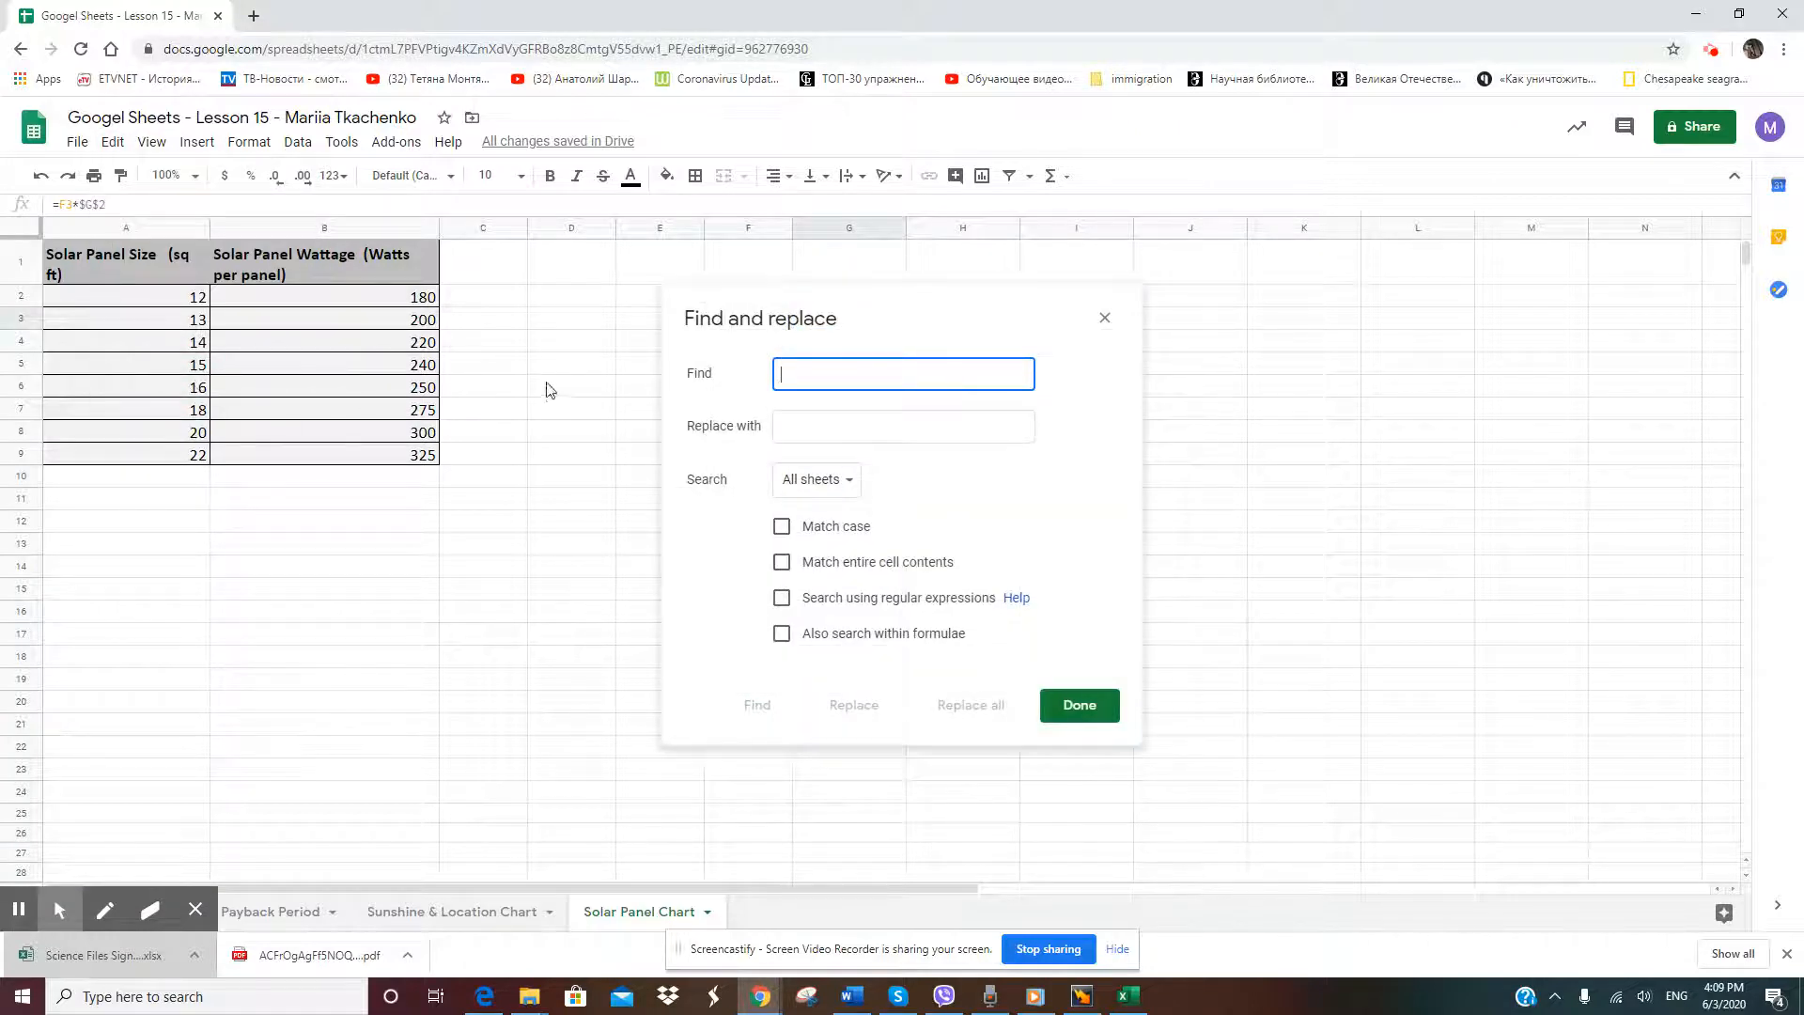
{"action": "left_click", "coordinate": [1105, 320]}
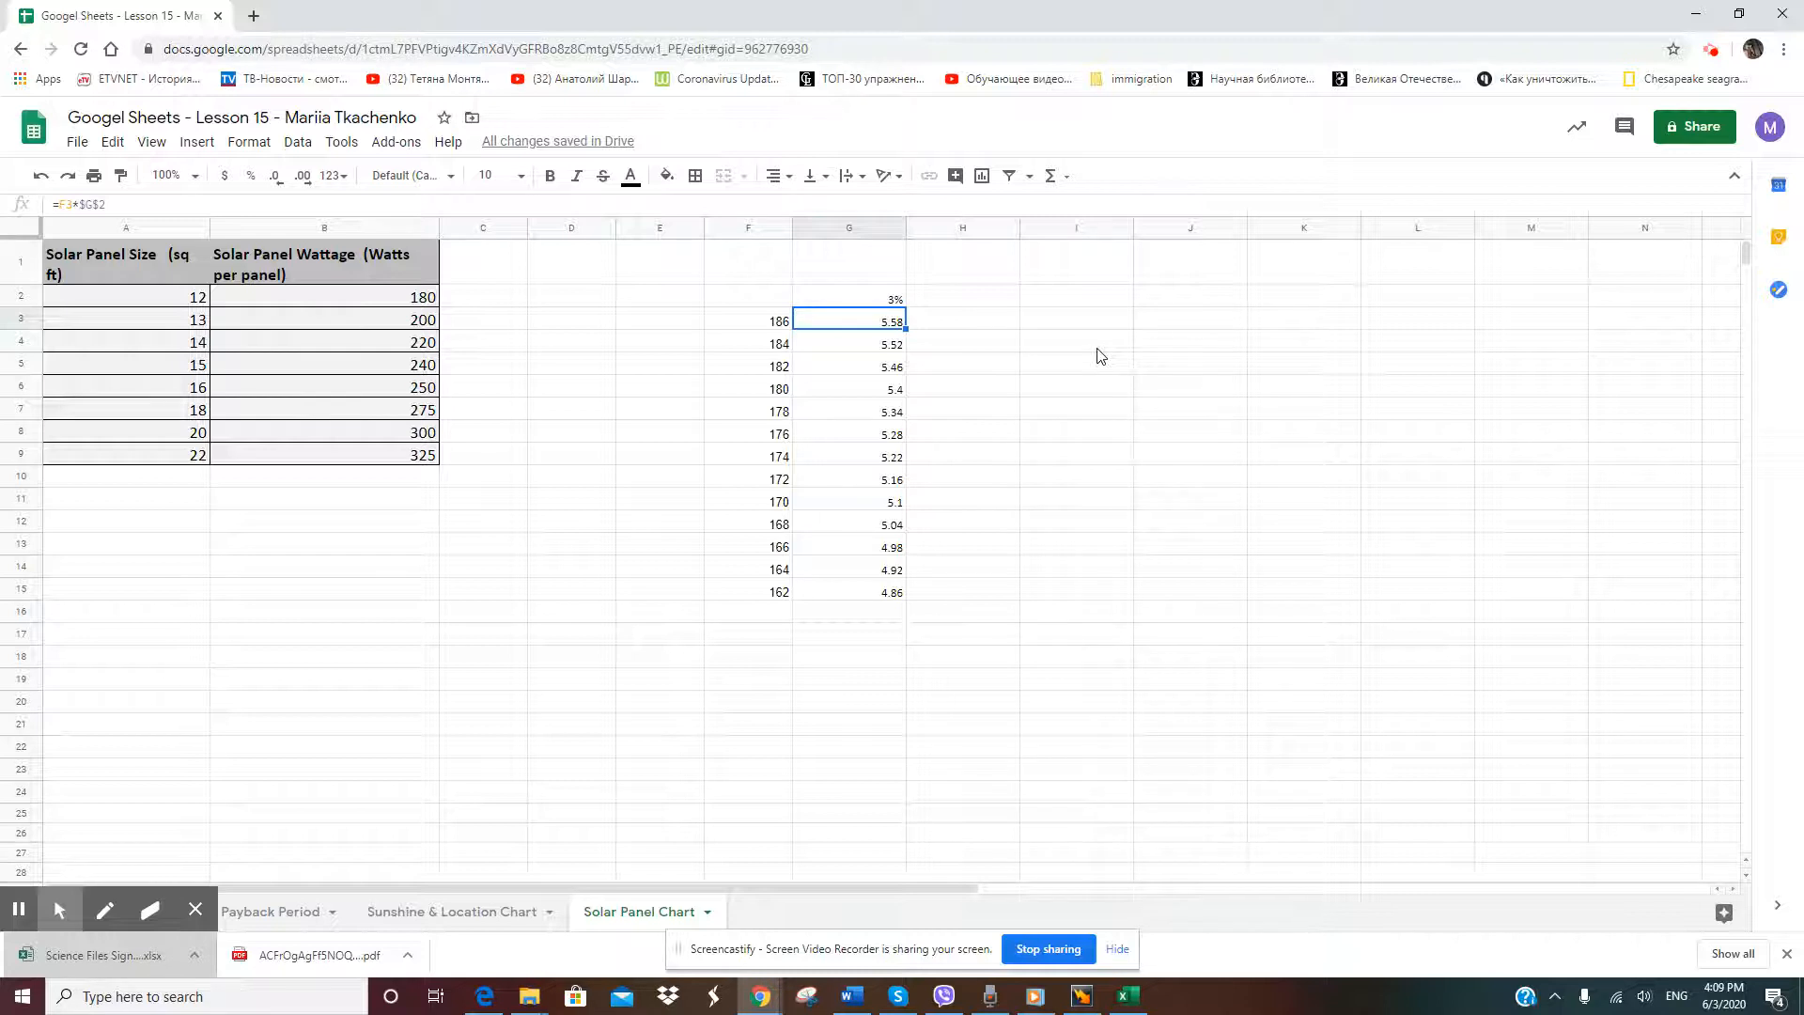
Search the Solar Panel Chart sheet for "panel" and advance to the next match
{"action": "key", "text": "ctrl+f"}
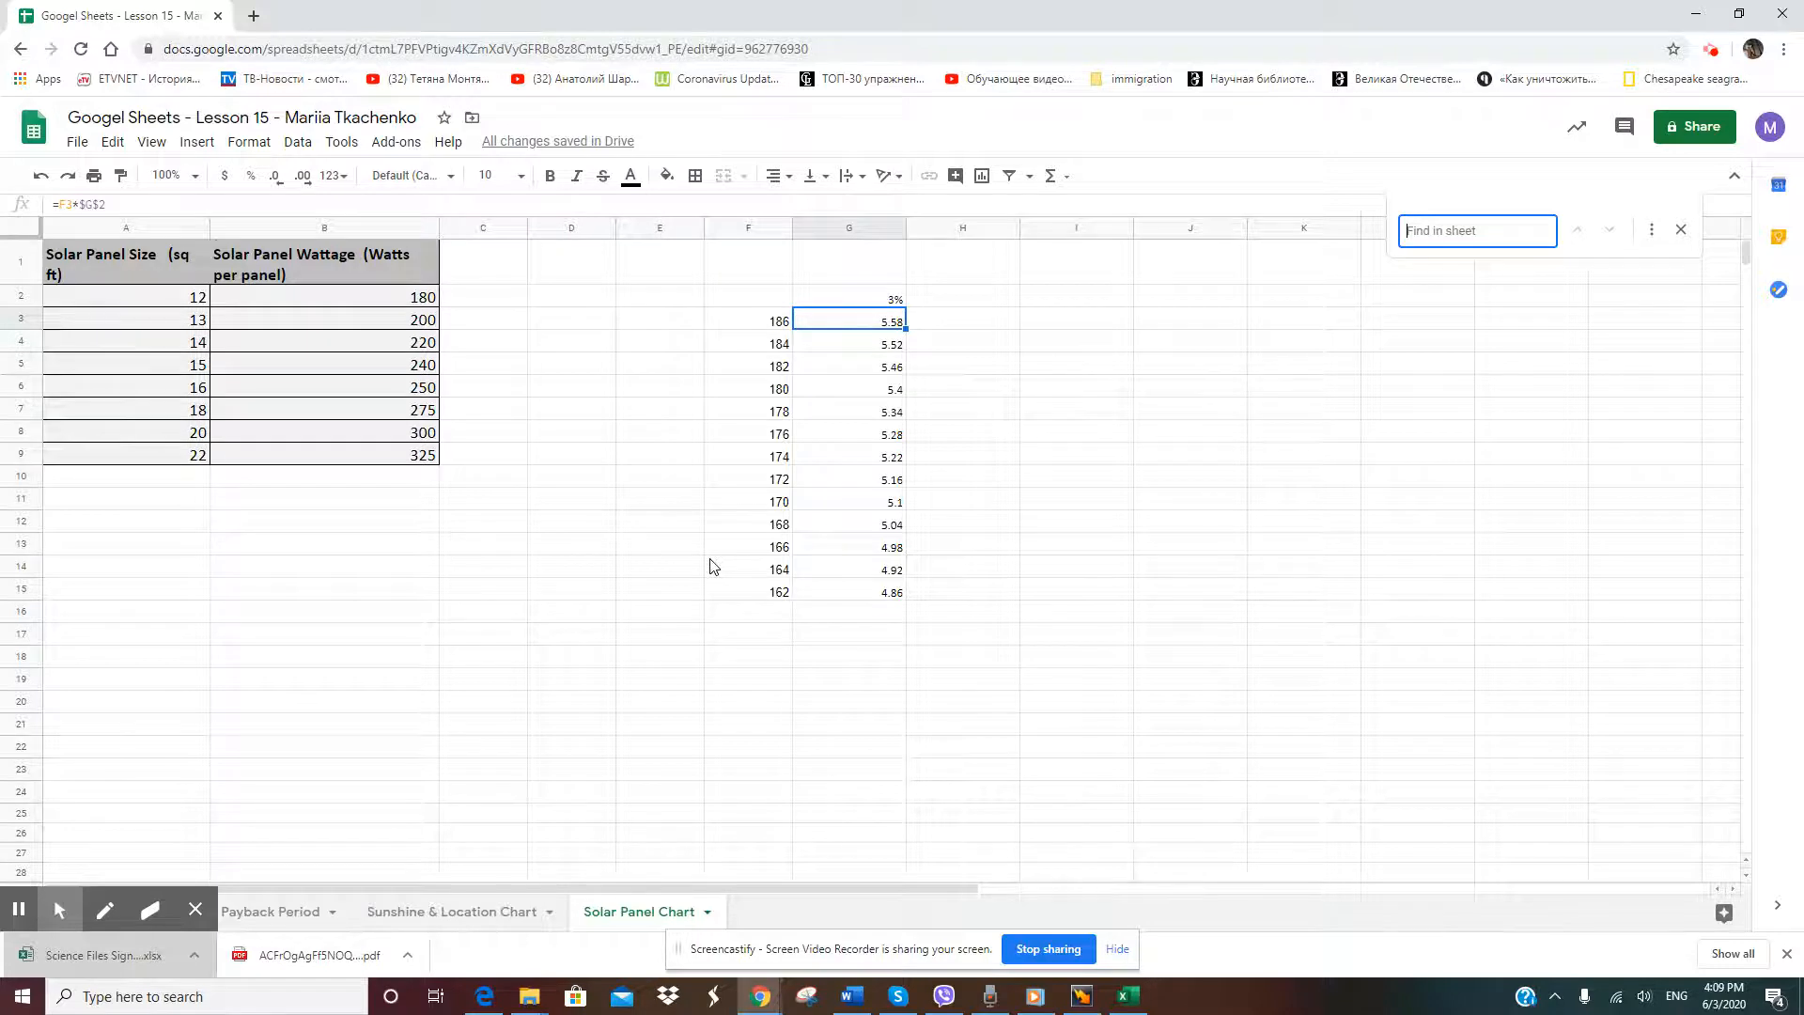
{"action": "type", "text": "paner"}
{"action": "key", "text": "BackSpace"}
{"action": "type", "text": "l"}
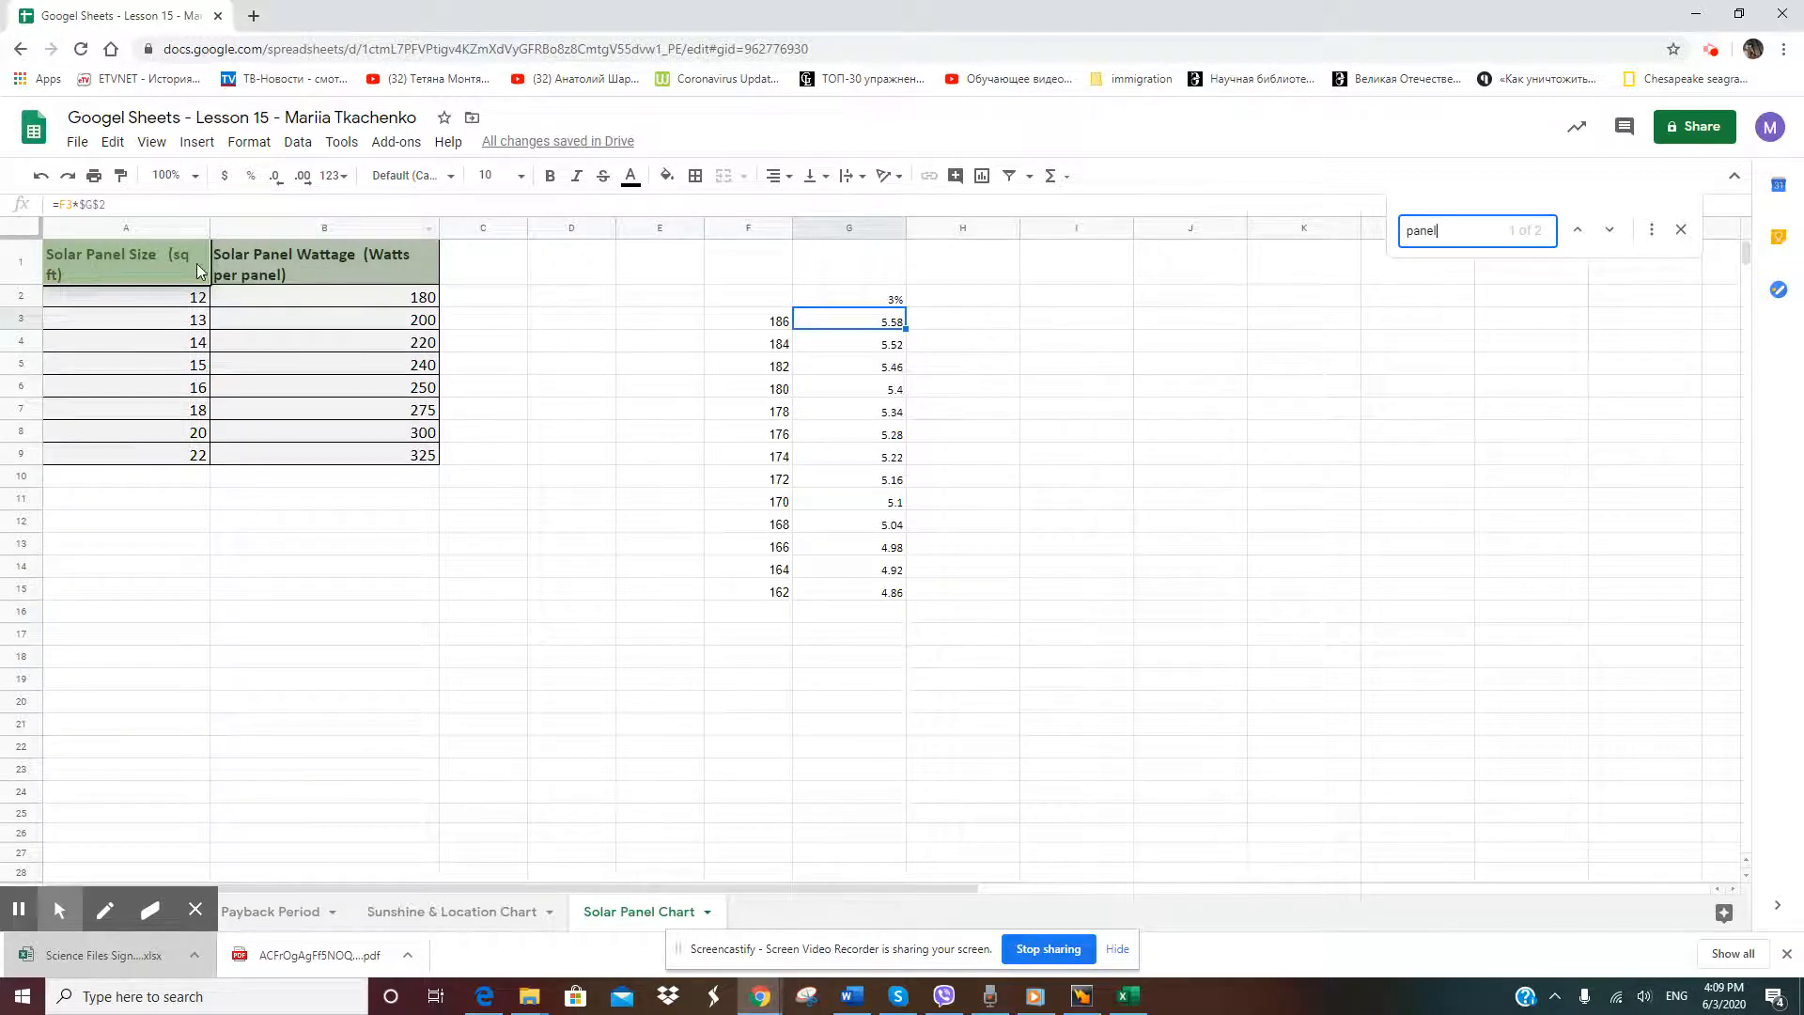
{"action": "left_click", "coordinate": [256, 270]}
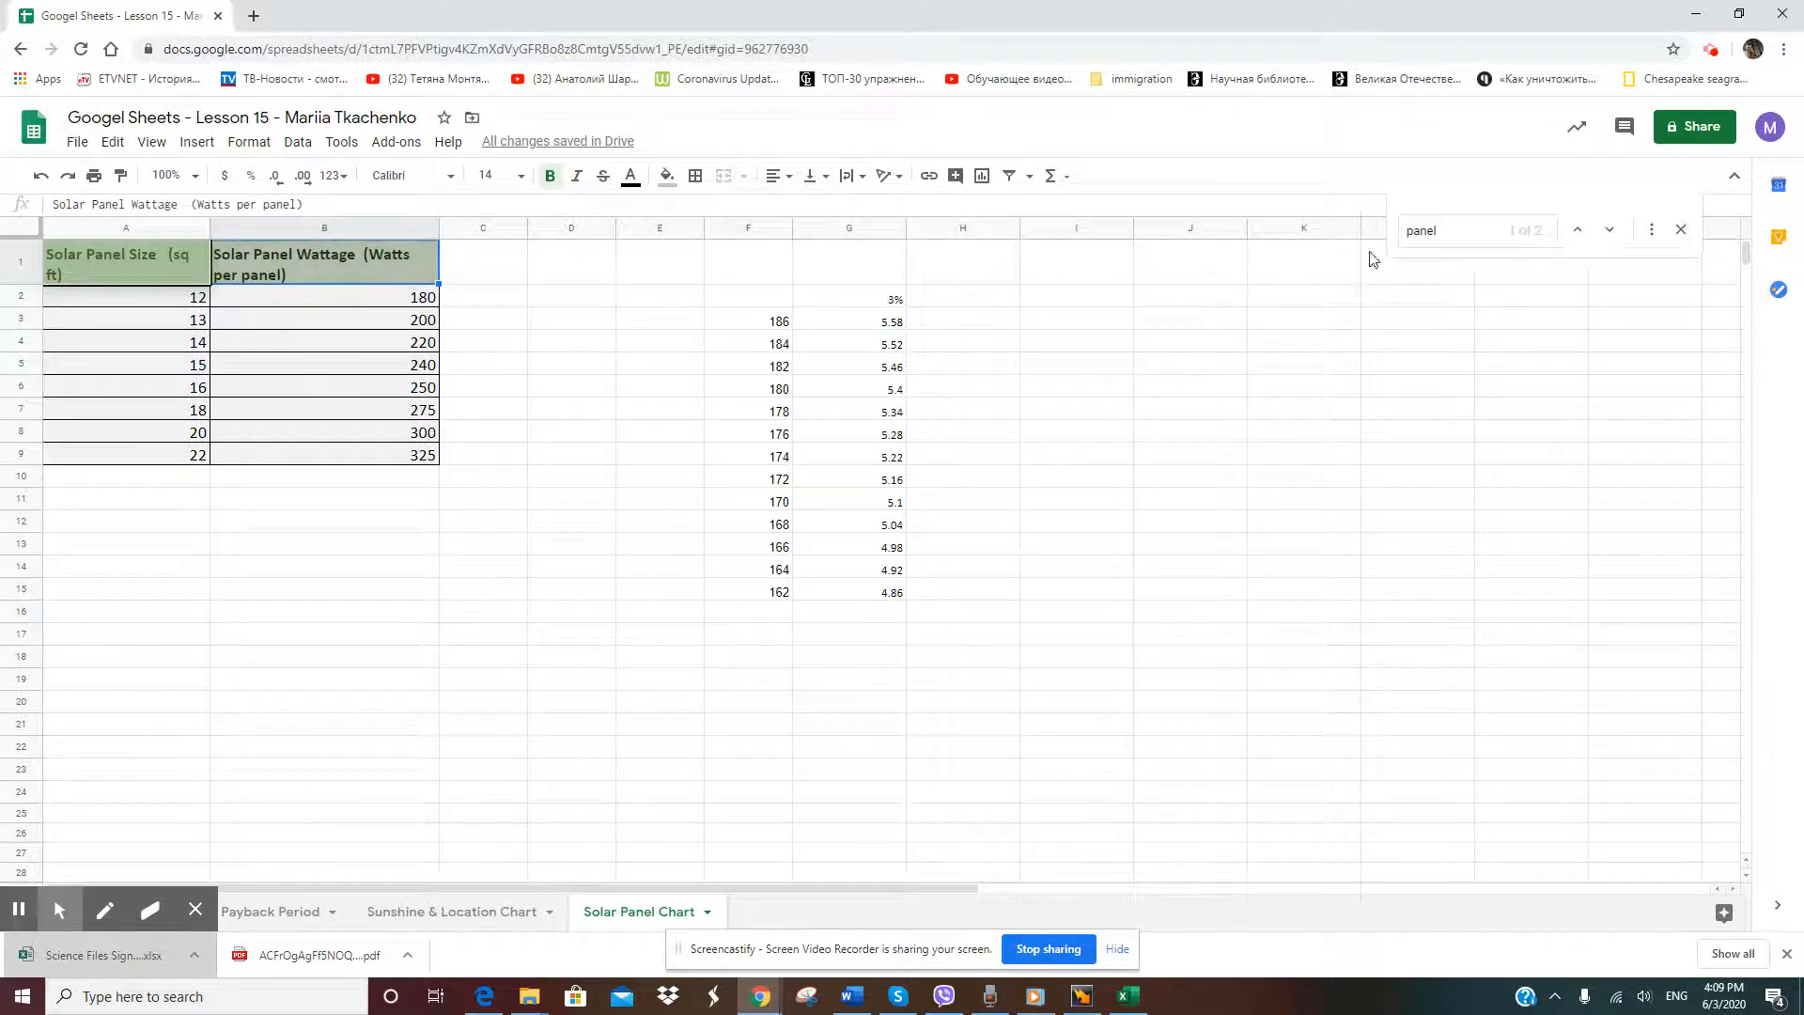
{"action": "left_click", "coordinate": [1451, 233]}
{"action": "left_click", "coordinate": [1609, 230]}
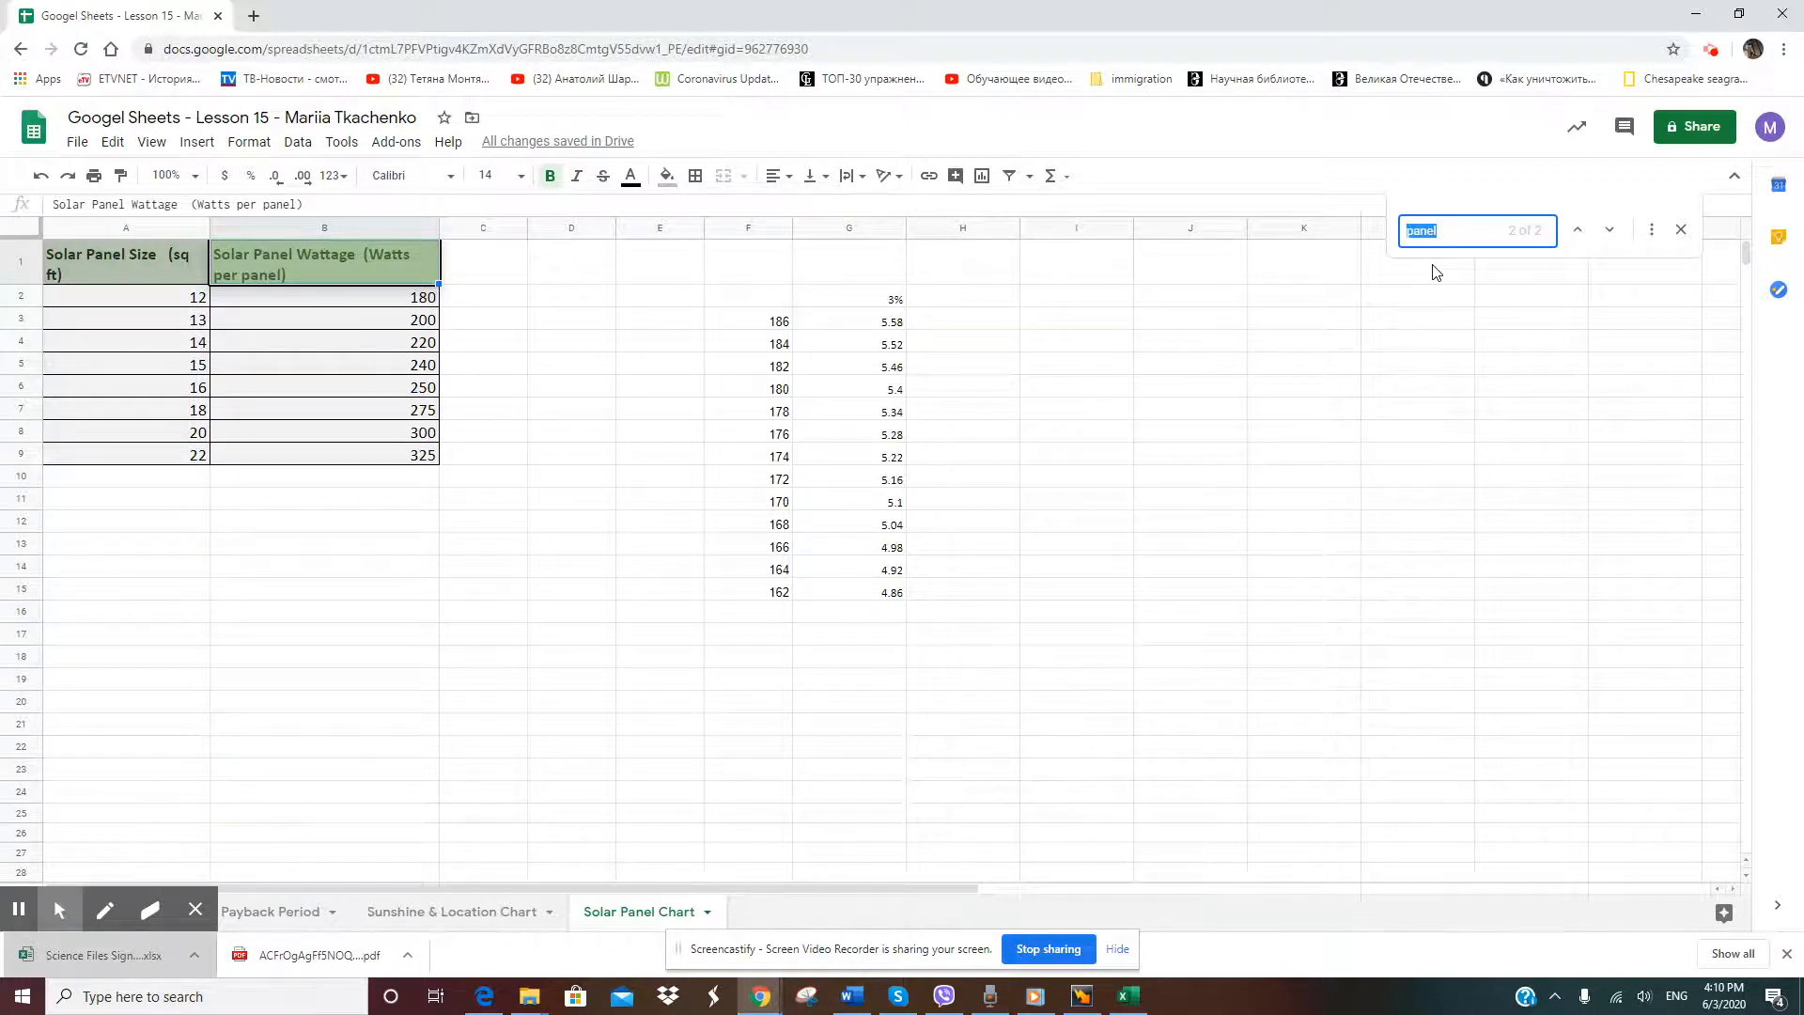
Check the Sunshine & Location Chart sheet for matches of the "panel" search
{"action": "left_click", "coordinate": [1447, 230]}
{"action": "left_click", "coordinate": [522, 912]}
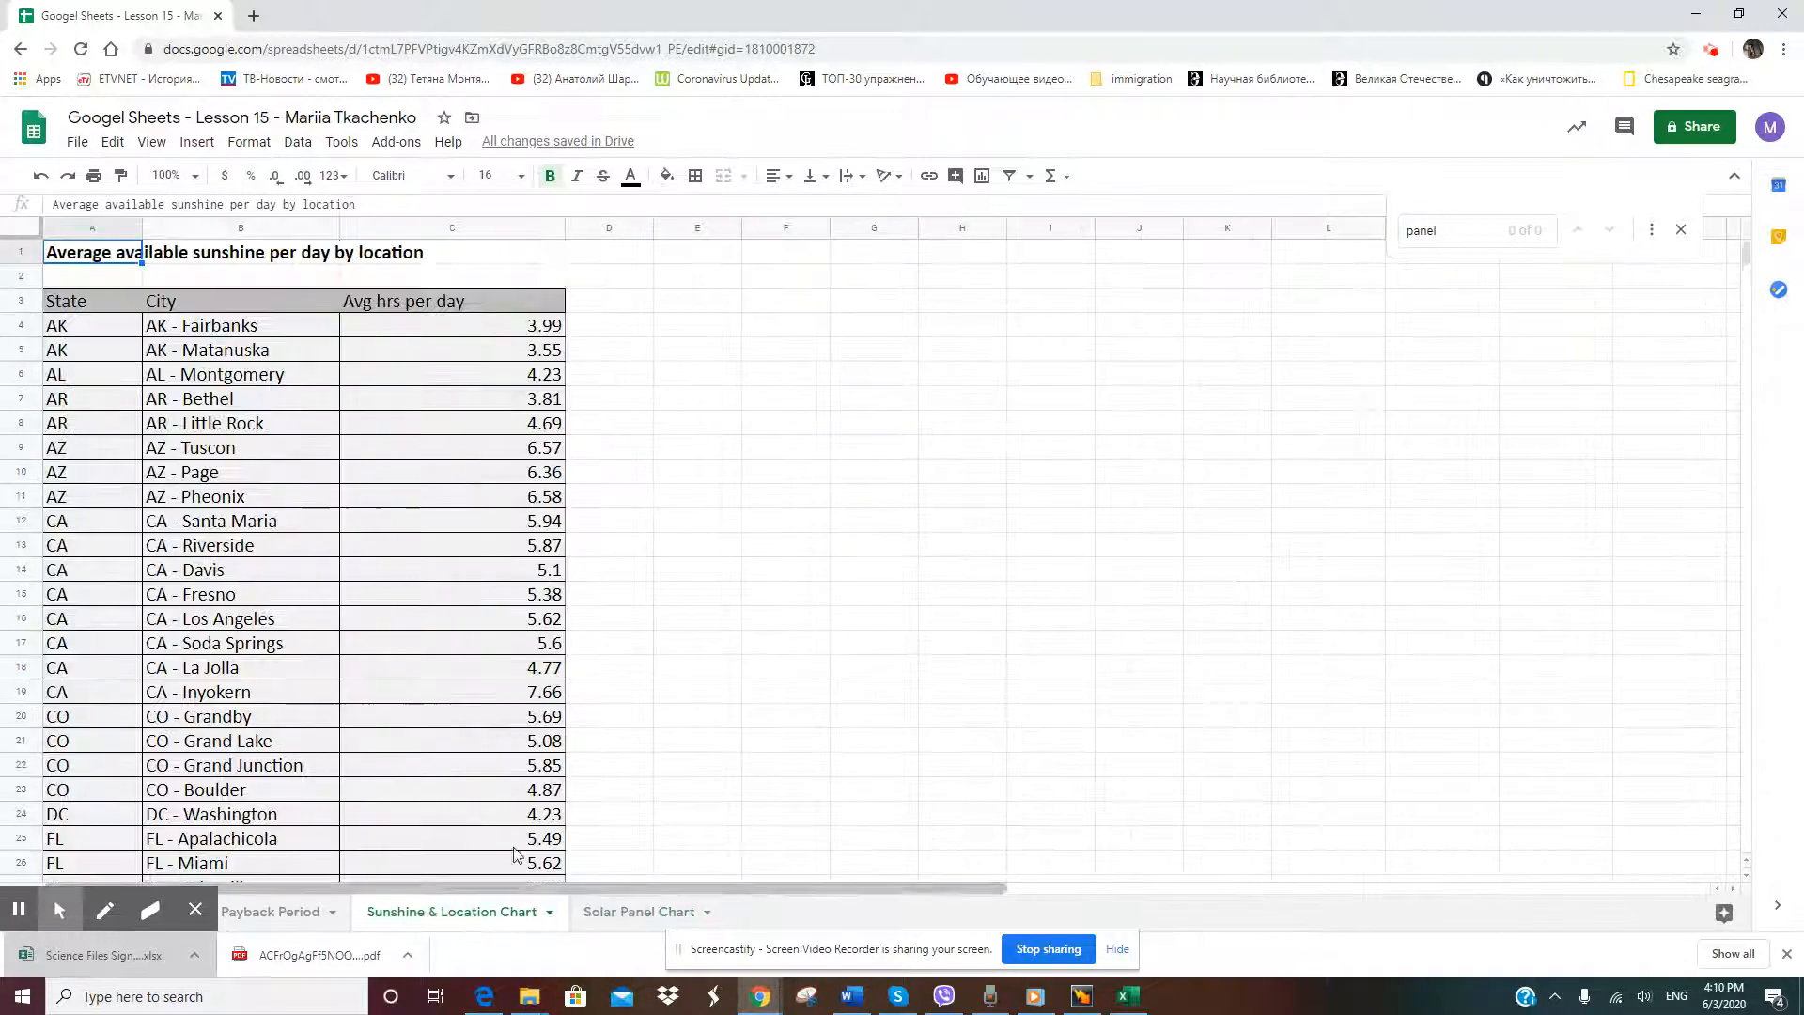
{"action": "scroll", "coordinate": [370, 704], "scroll_direction": "down", "scroll_amount": 10}
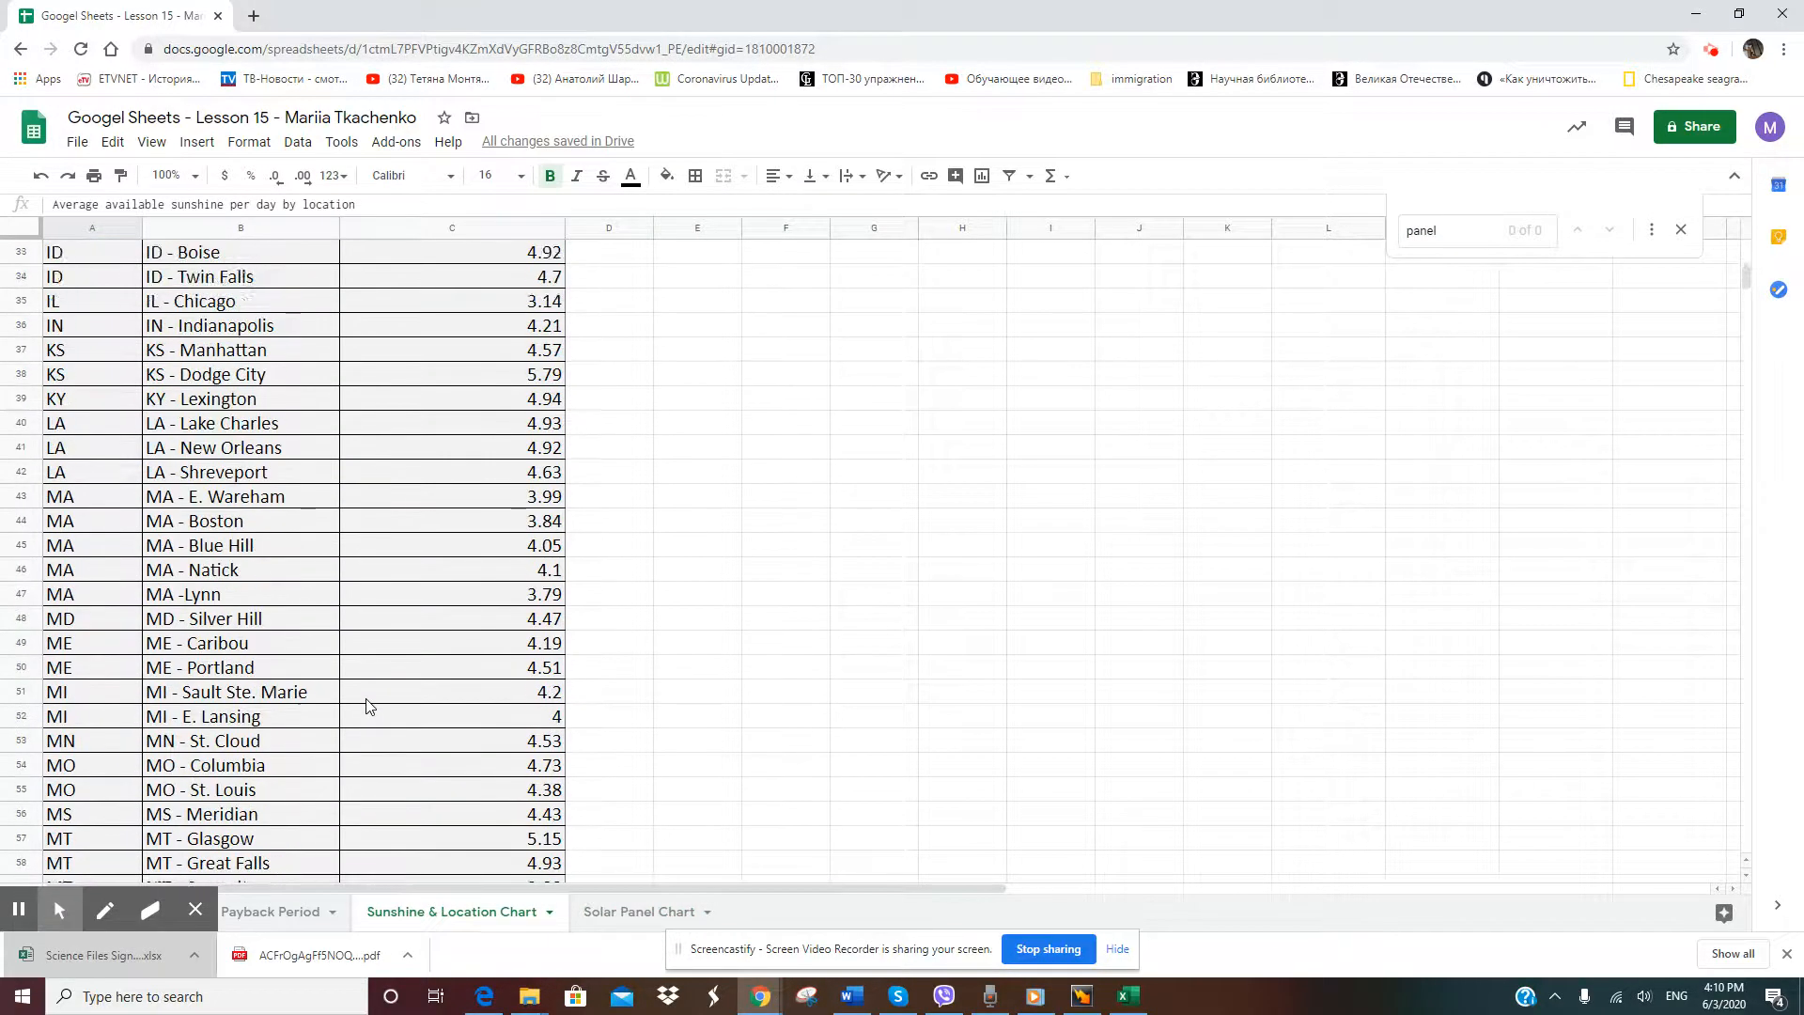
{"action": "scroll", "coordinate": [366, 707], "scroll_direction": "up", "scroll_amount": 9}
{"action": "scroll", "coordinate": [365, 706], "scroll_direction": "down", "scroll_amount": 12}
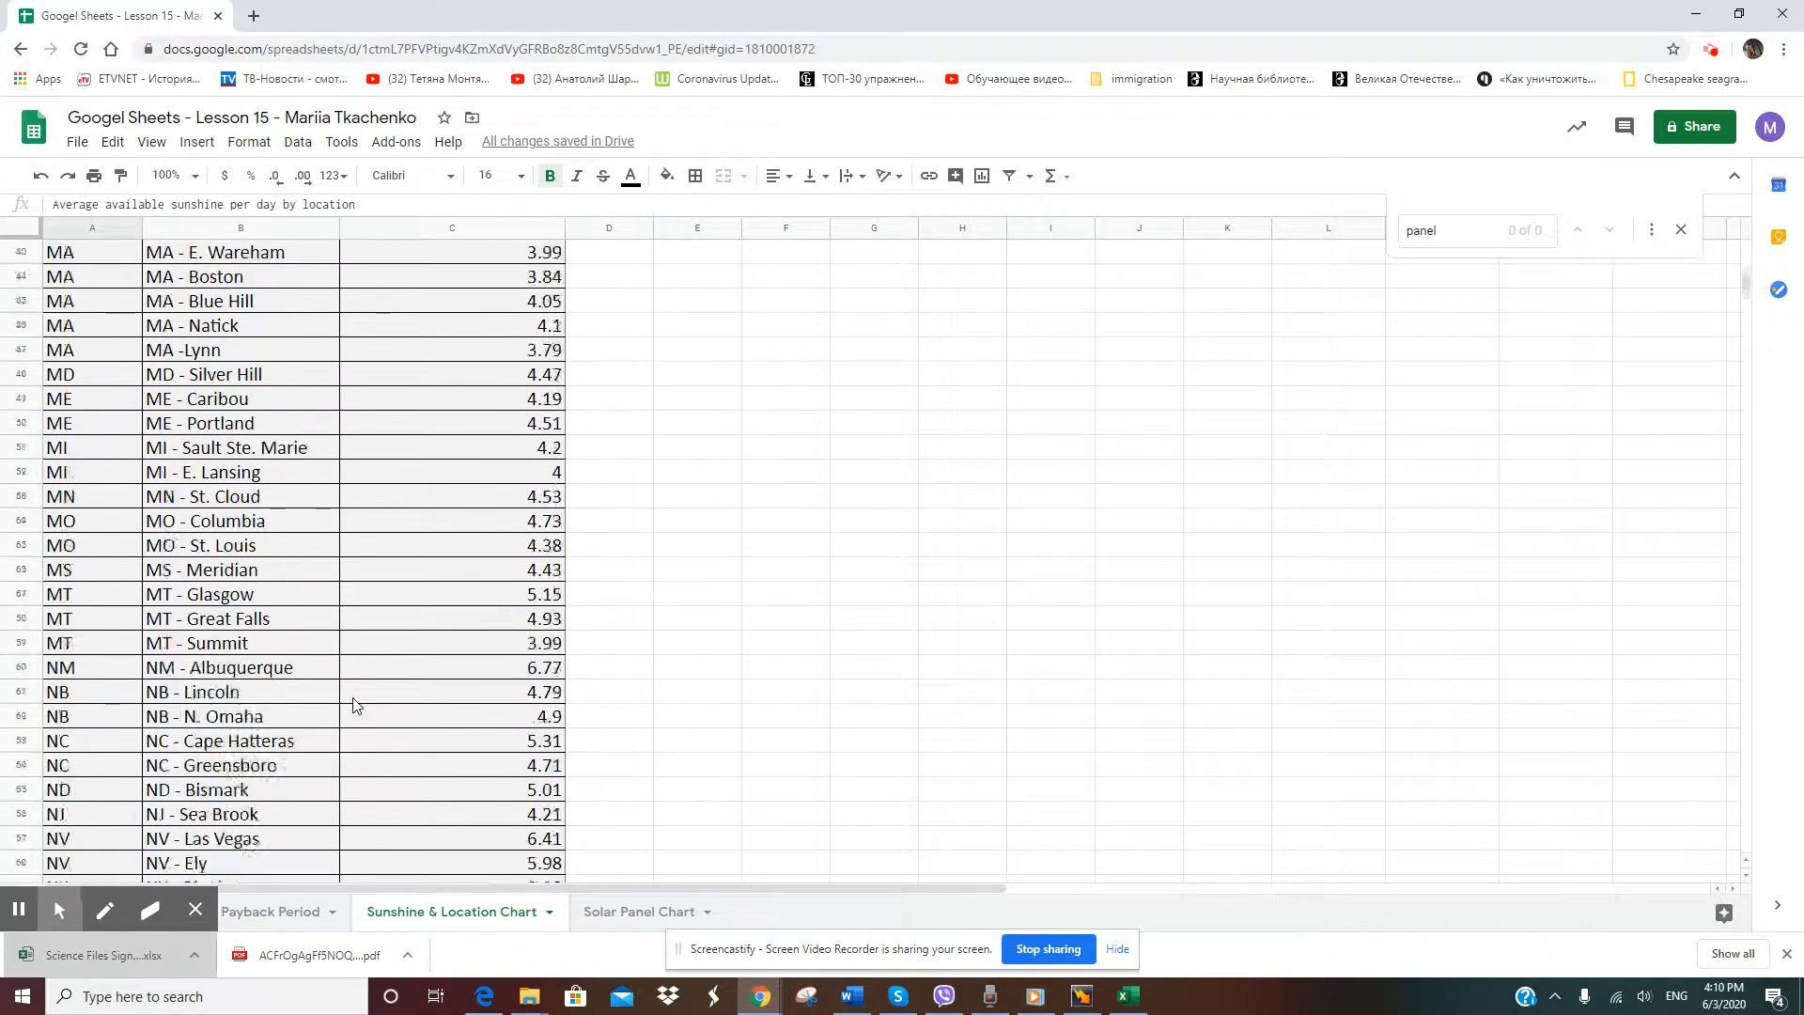
{"action": "scroll", "coordinate": [354, 705], "scroll_direction": "up", "scroll_amount": 13}
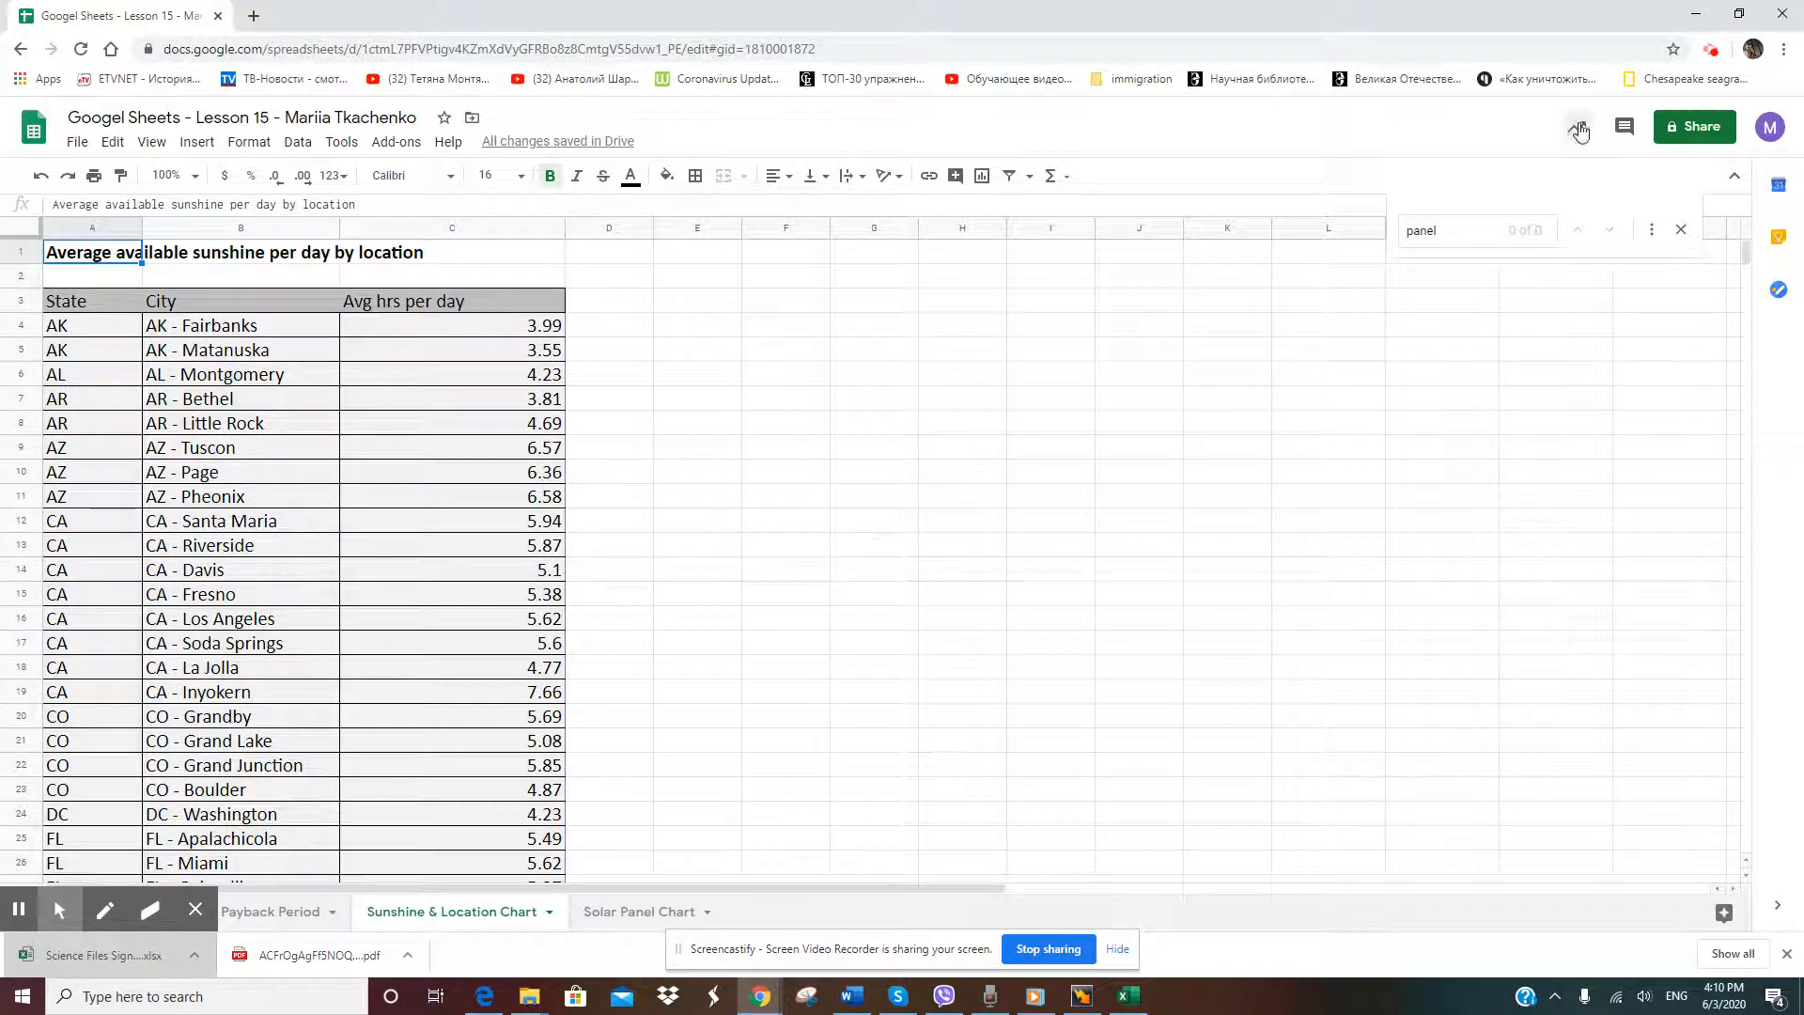
Review the highlighted "panel" matches on the Payback Period sheet and return to the Solar Panel Chart sheet
{"action": "left_click", "coordinate": [307, 909]}
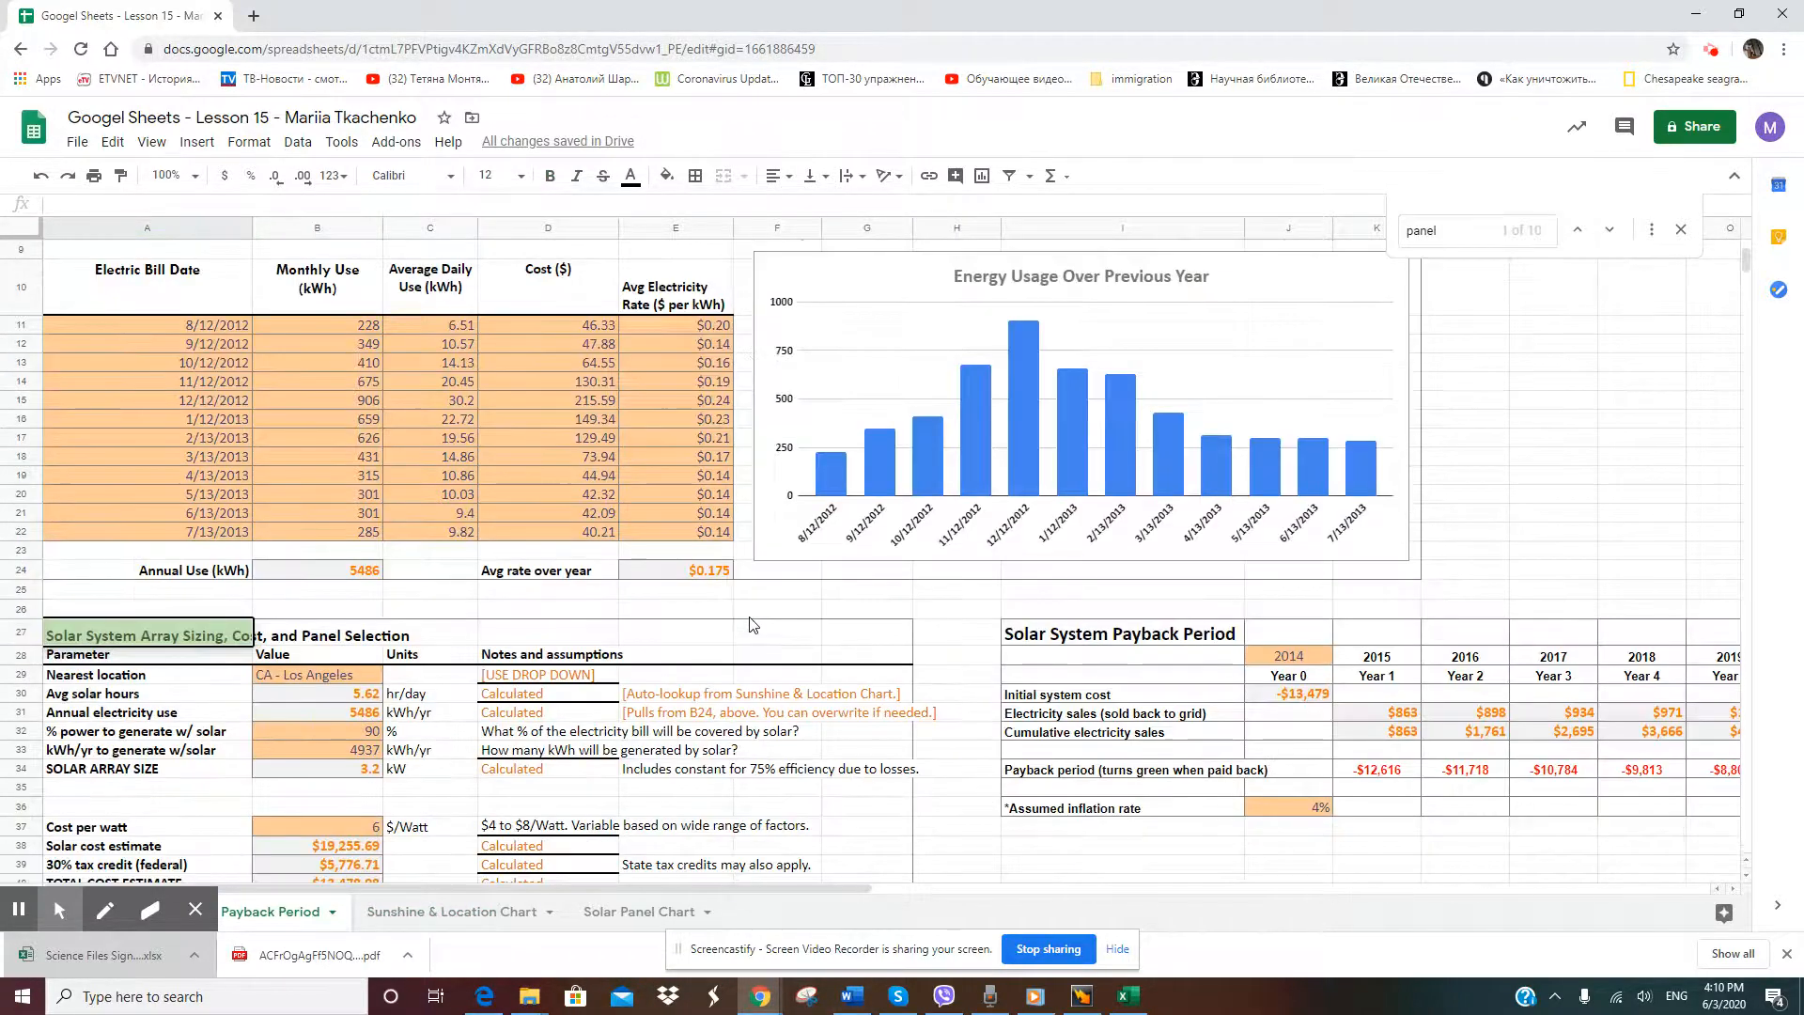
{"action": "scroll", "coordinate": [751, 625], "scroll_direction": "down", "scroll_amount": 4}
{"action": "scroll", "coordinate": [563, 639], "scroll_direction": "up", "scroll_amount": 1}
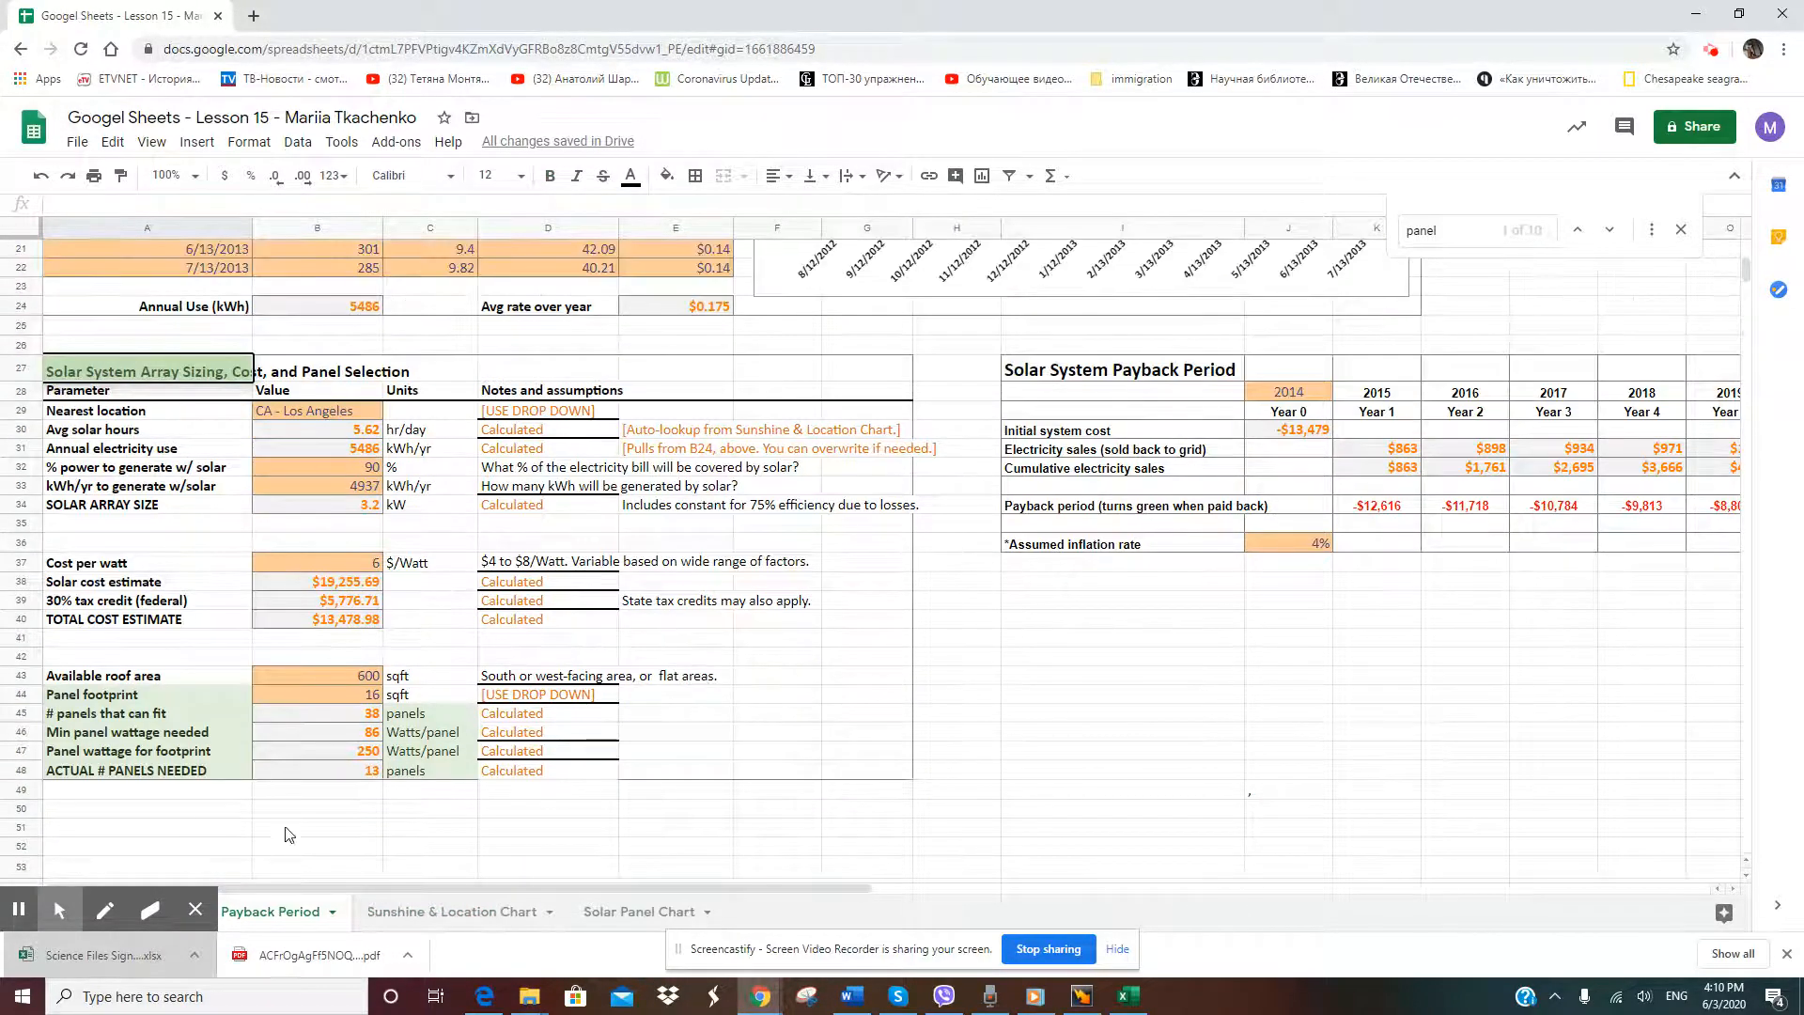
{"action": "scroll", "coordinate": [261, 503], "scroll_direction": "up", "scroll_amount": 6}
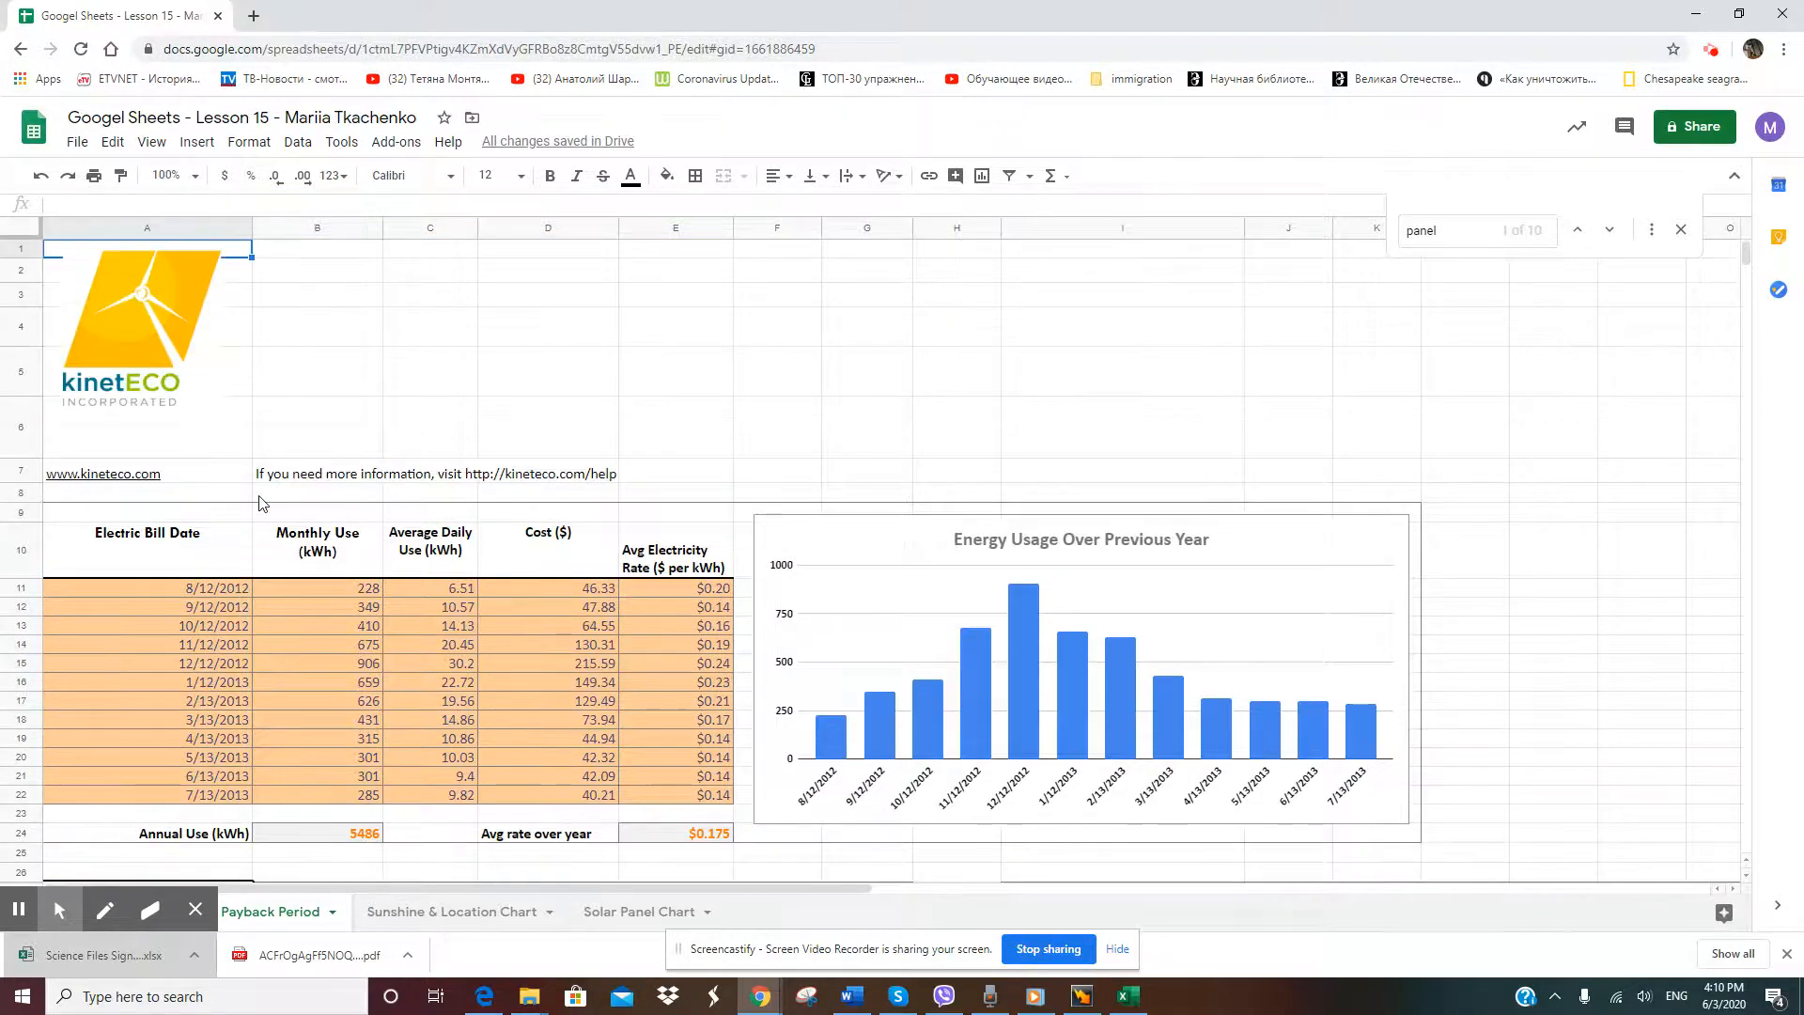
{"action": "scroll", "coordinate": [261, 502], "scroll_direction": "down", "scroll_amount": 6}
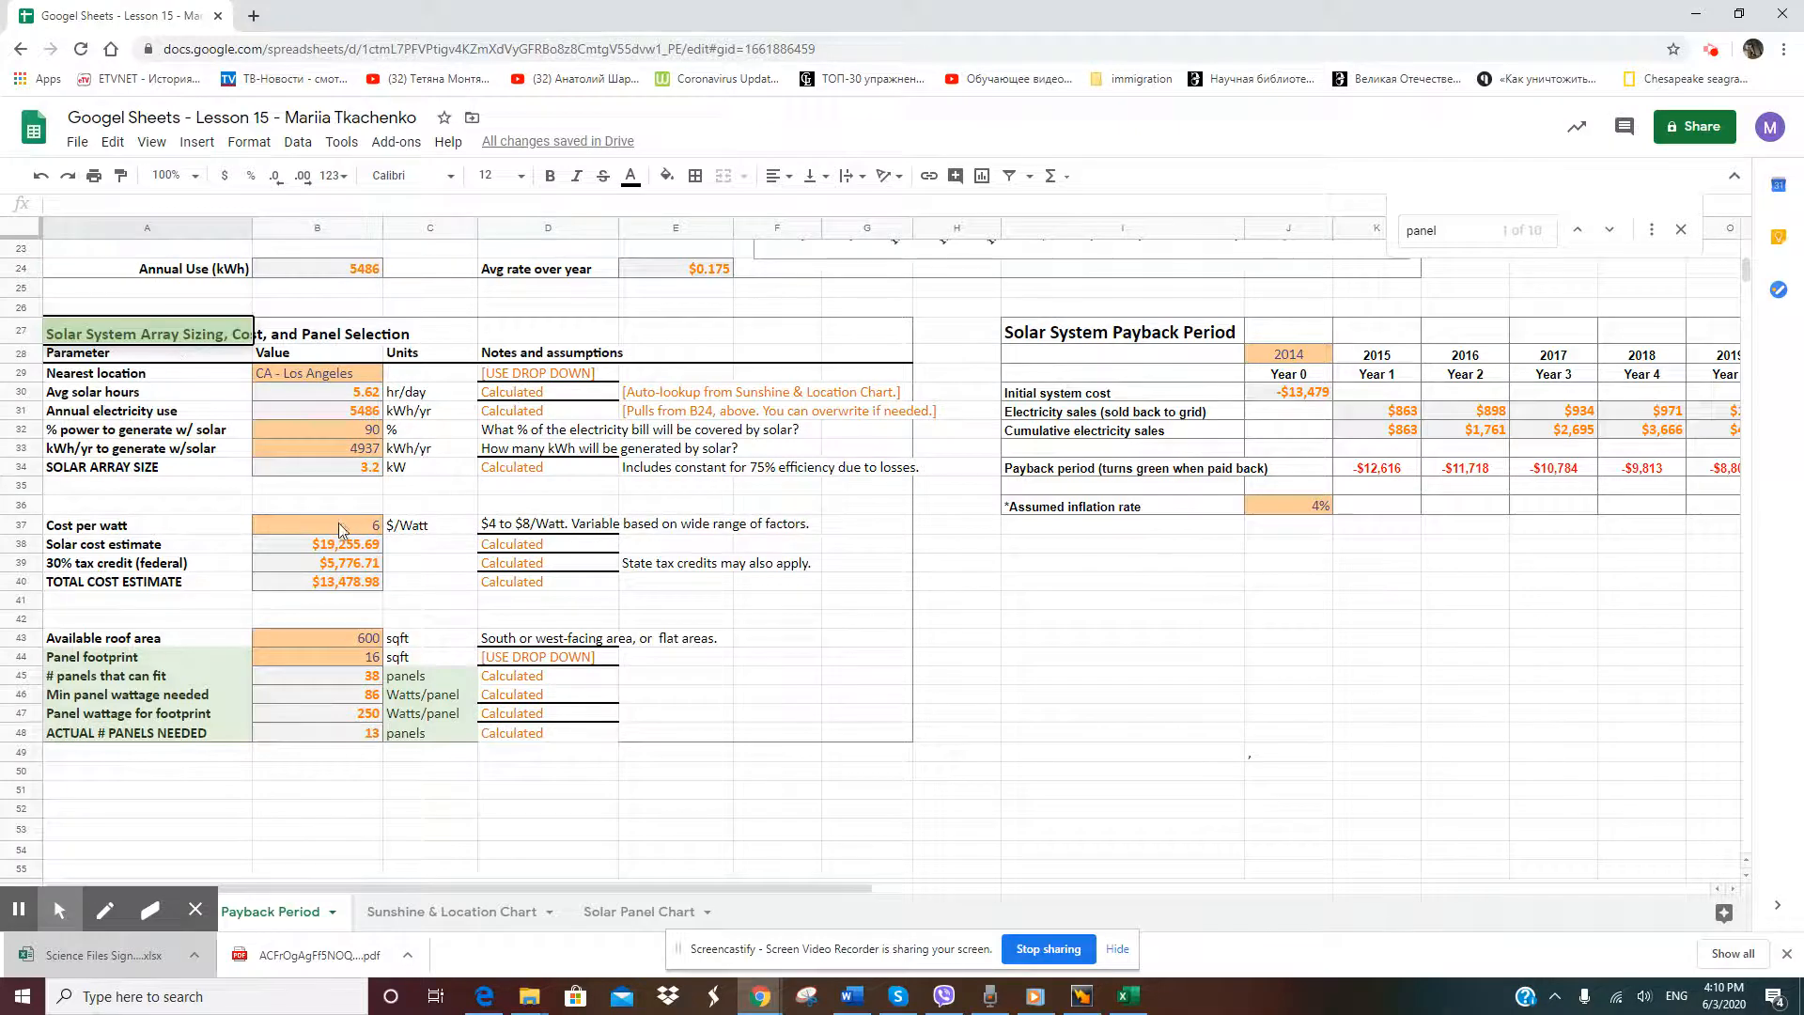
{"action": "scroll", "coordinate": [338, 526], "scroll_direction": "up", "scroll_amount": 6}
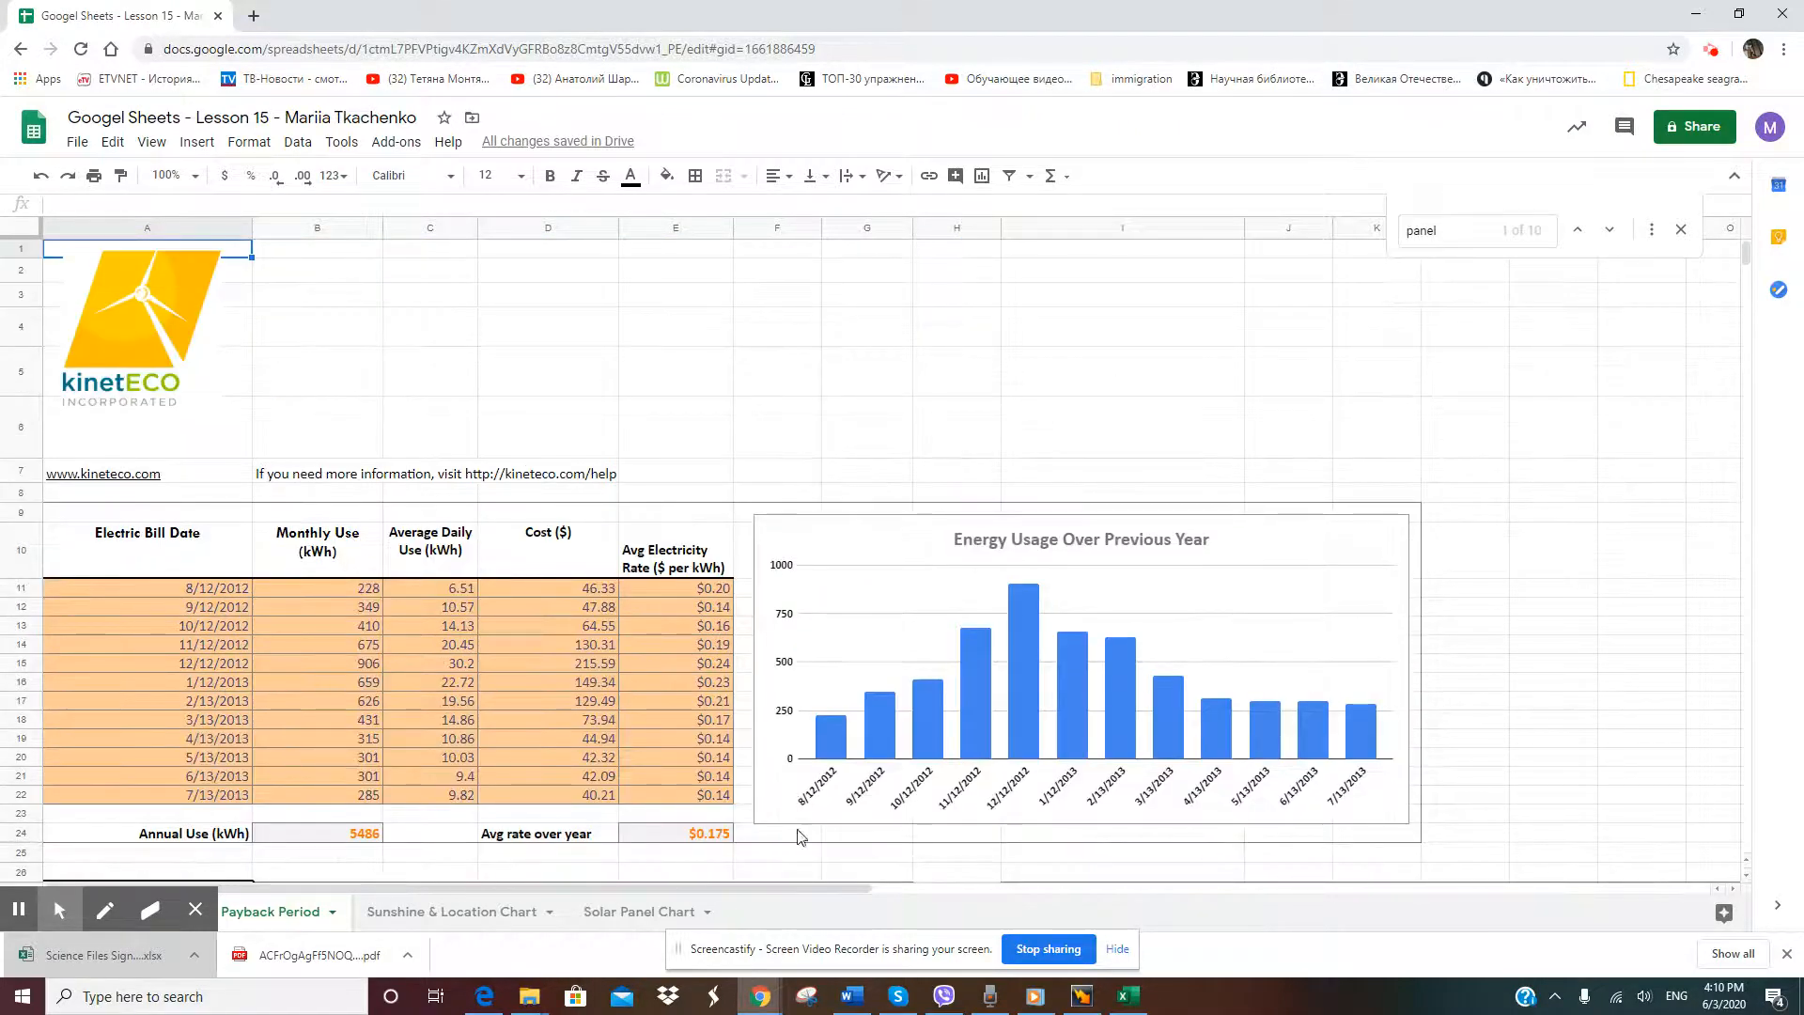
{"action": "left_click", "coordinate": [606, 911]}
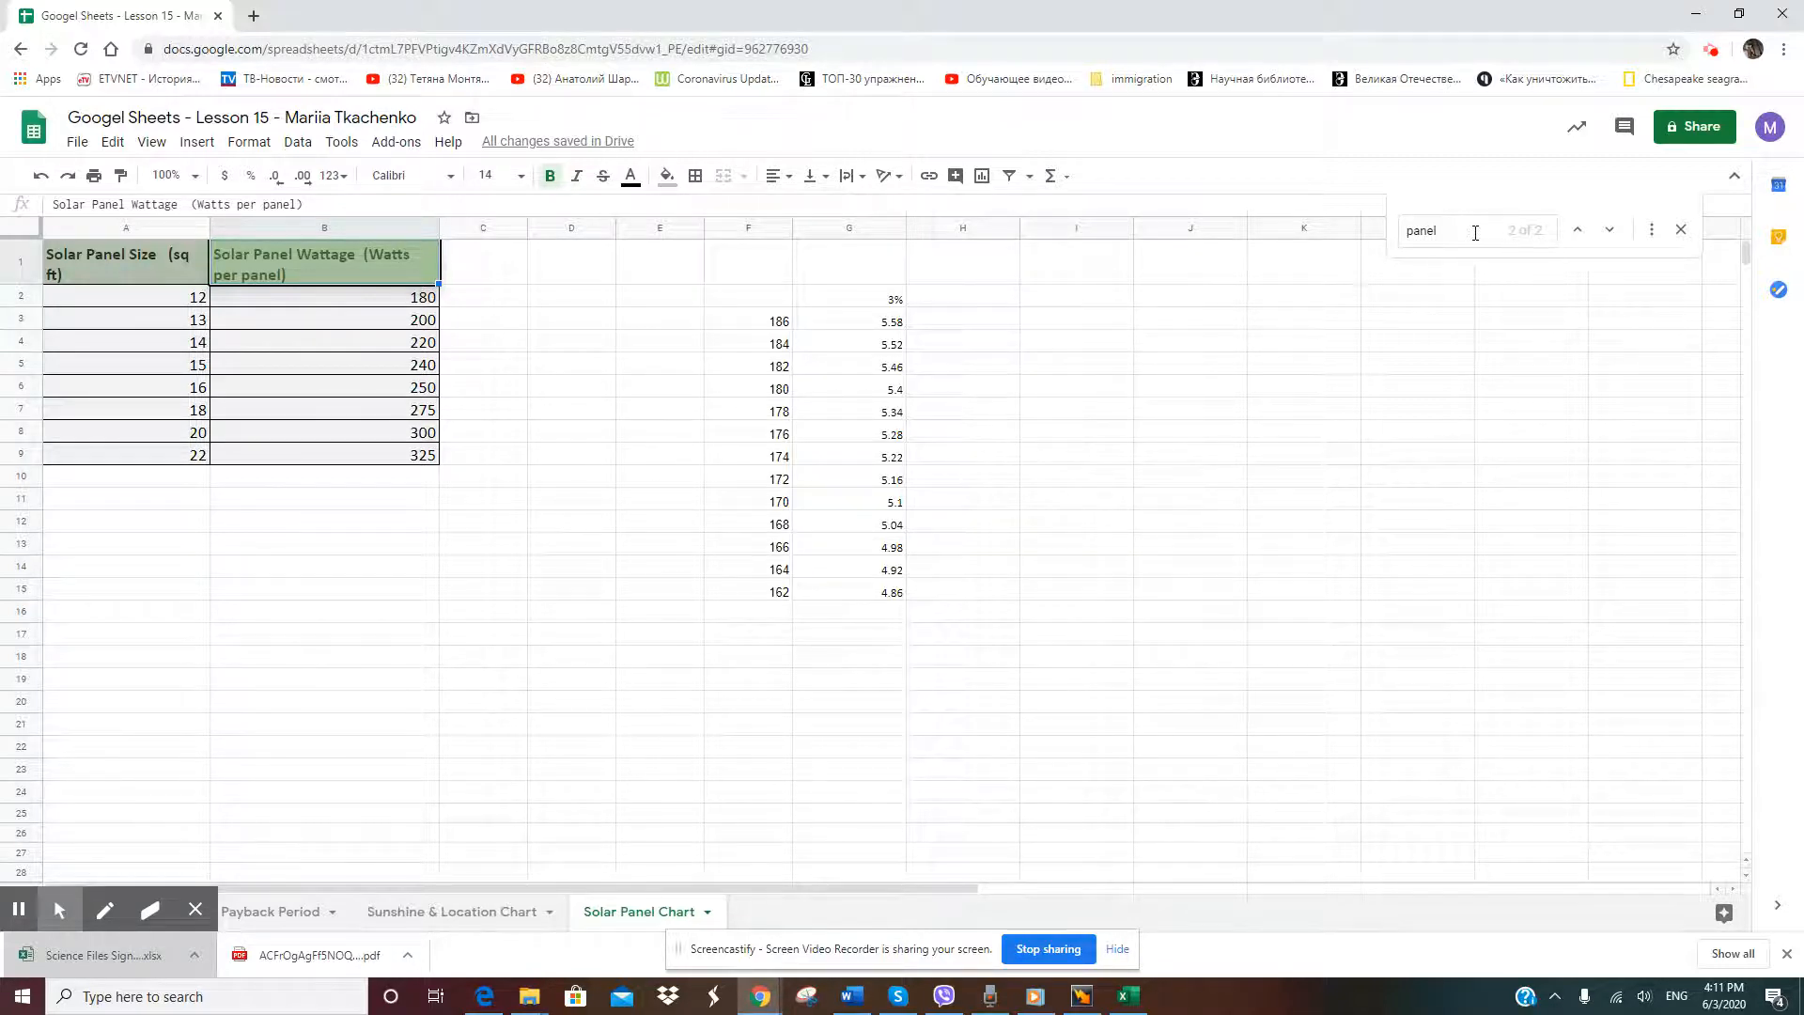
{"action": "left_click", "coordinate": [1650, 230]}
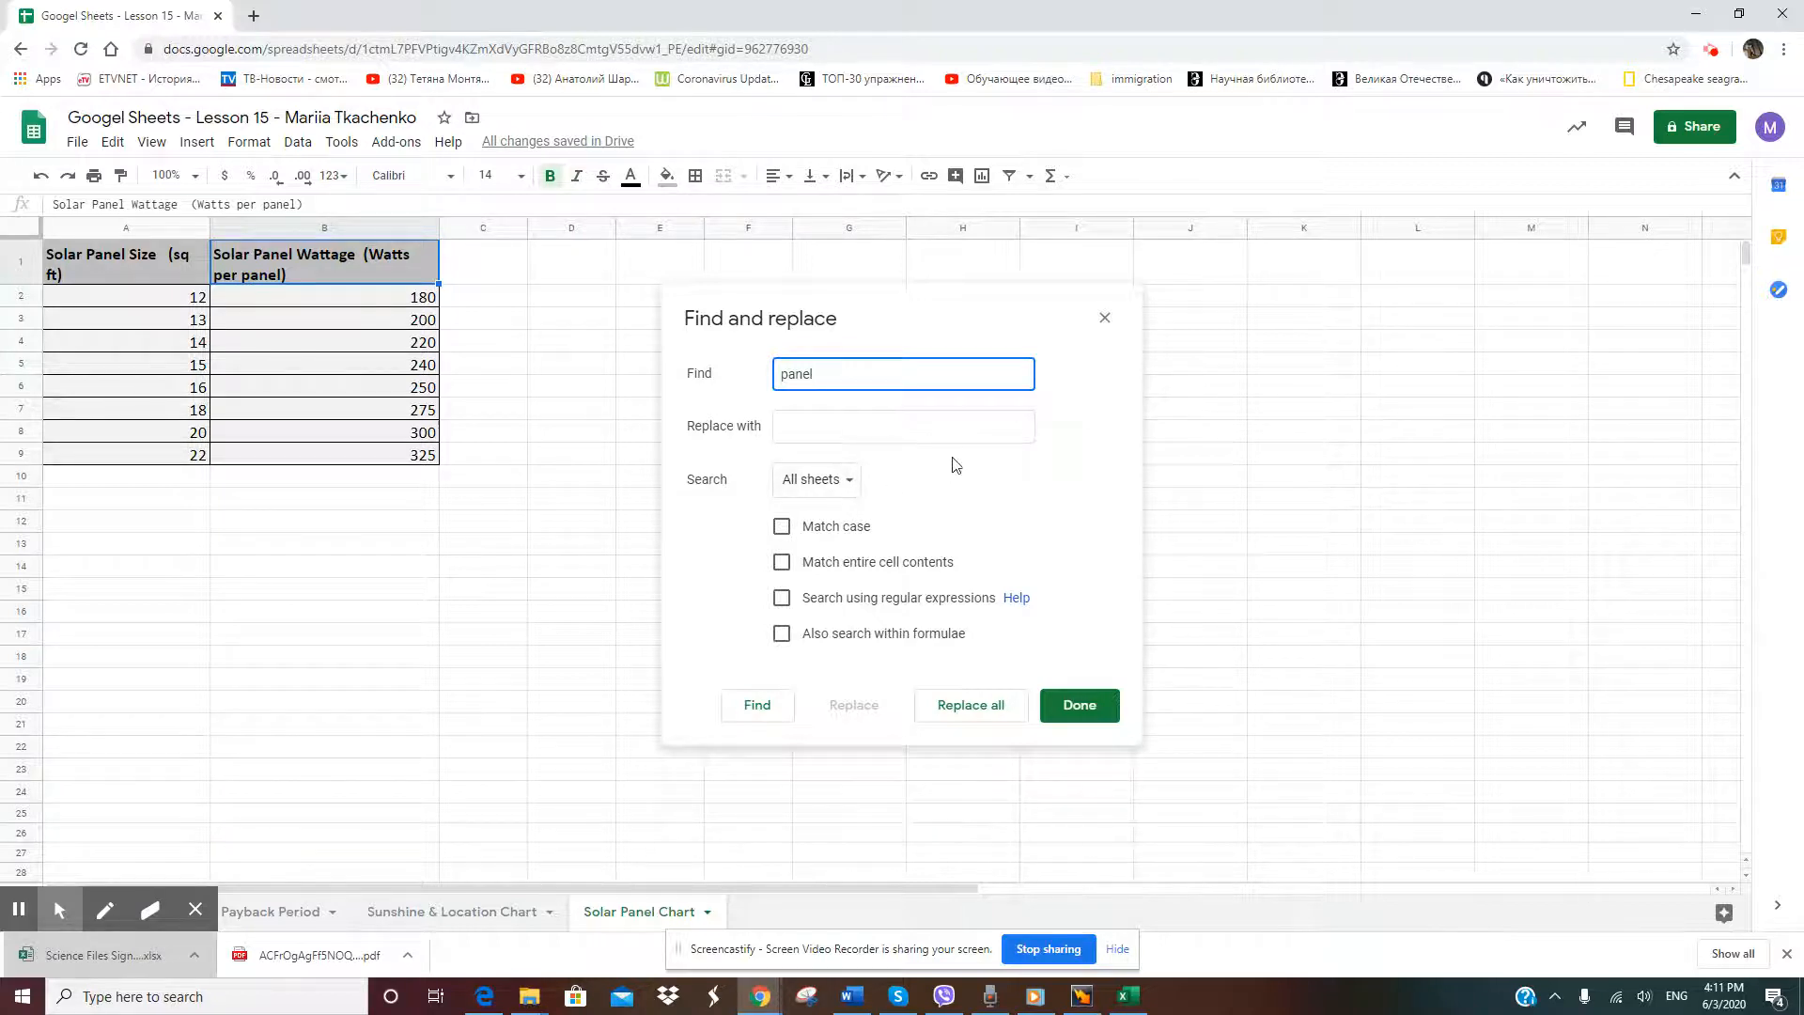
{"action": "left_click", "coordinate": [846, 492]}
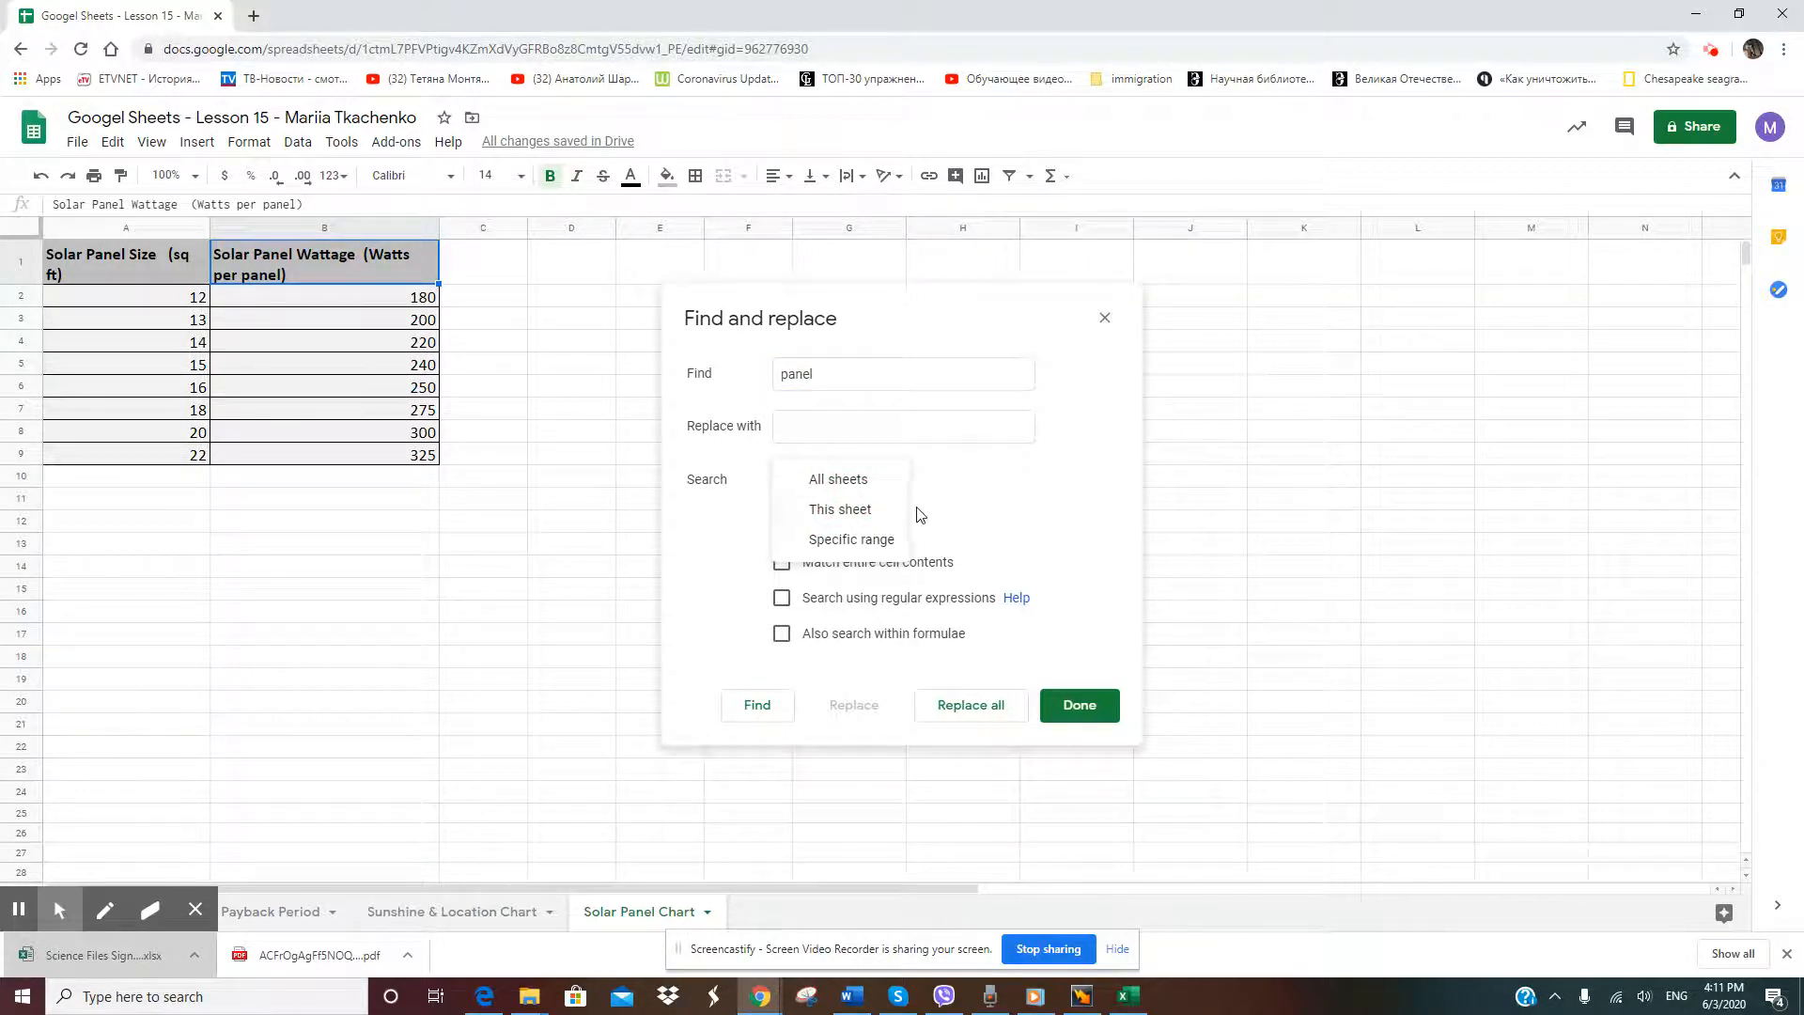
{"action": "left_click", "coordinate": [978, 474]}
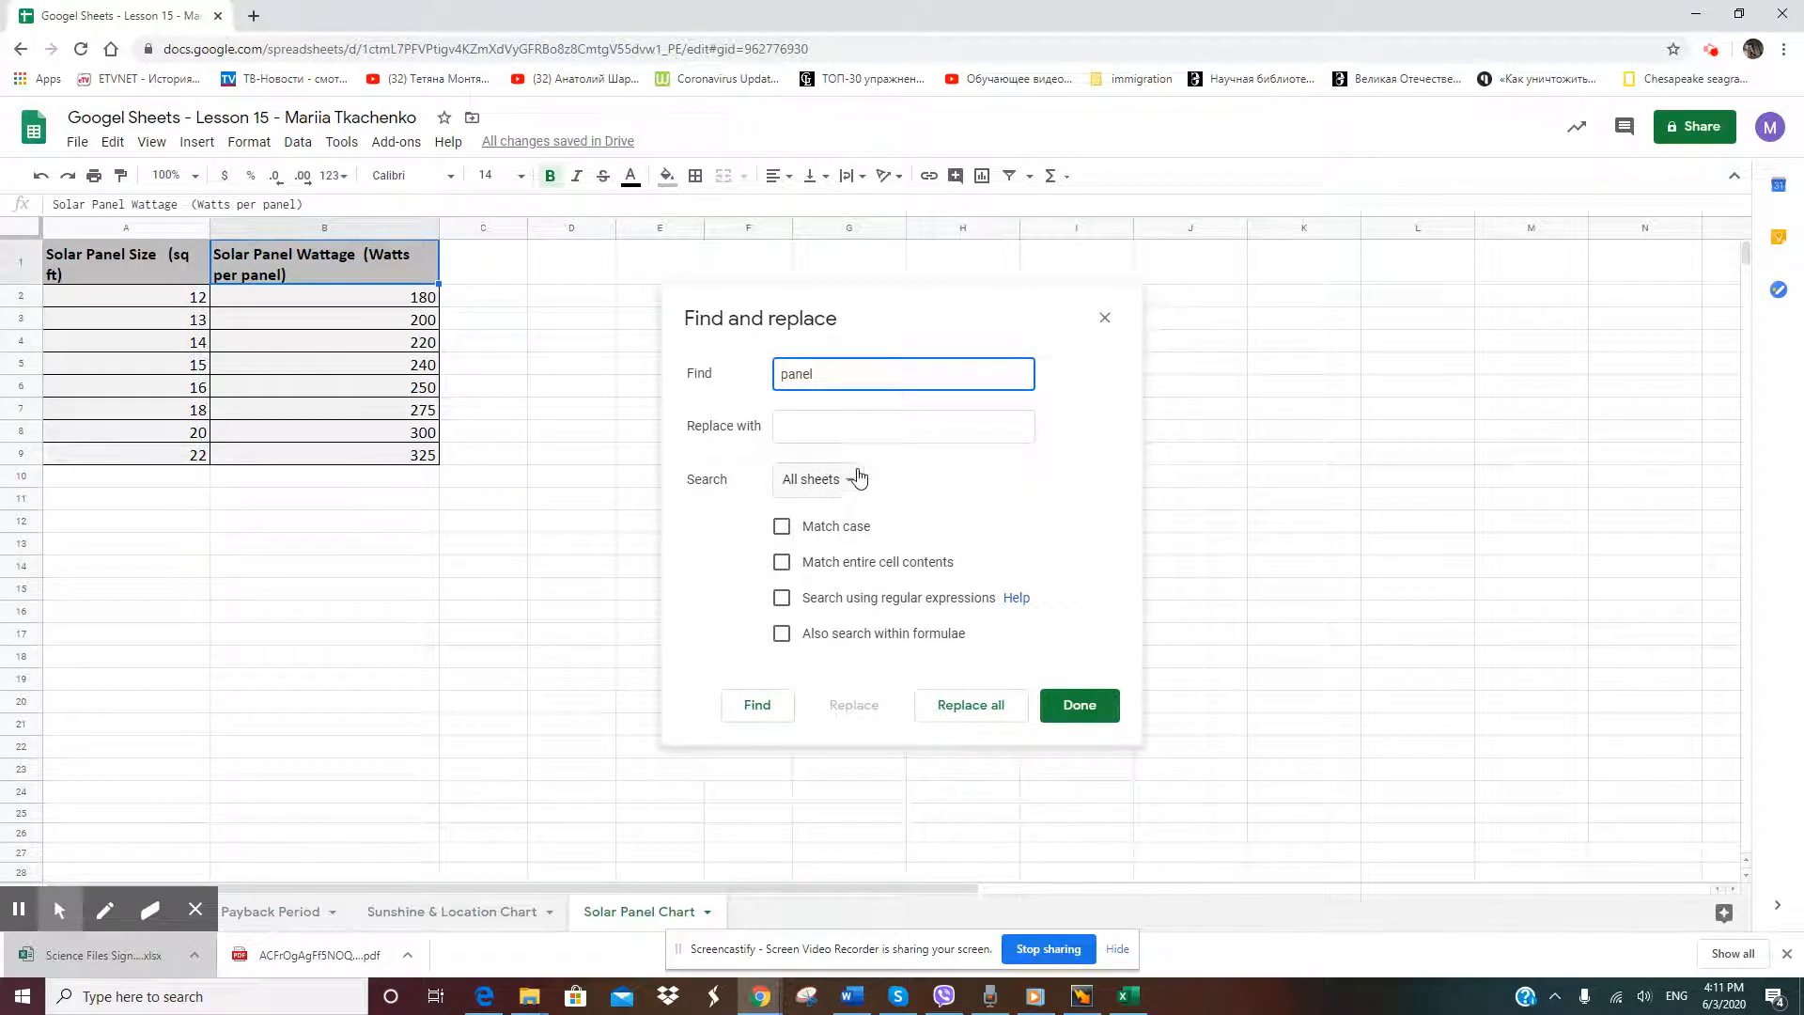
{"action": "left_click", "coordinate": [865, 428]}
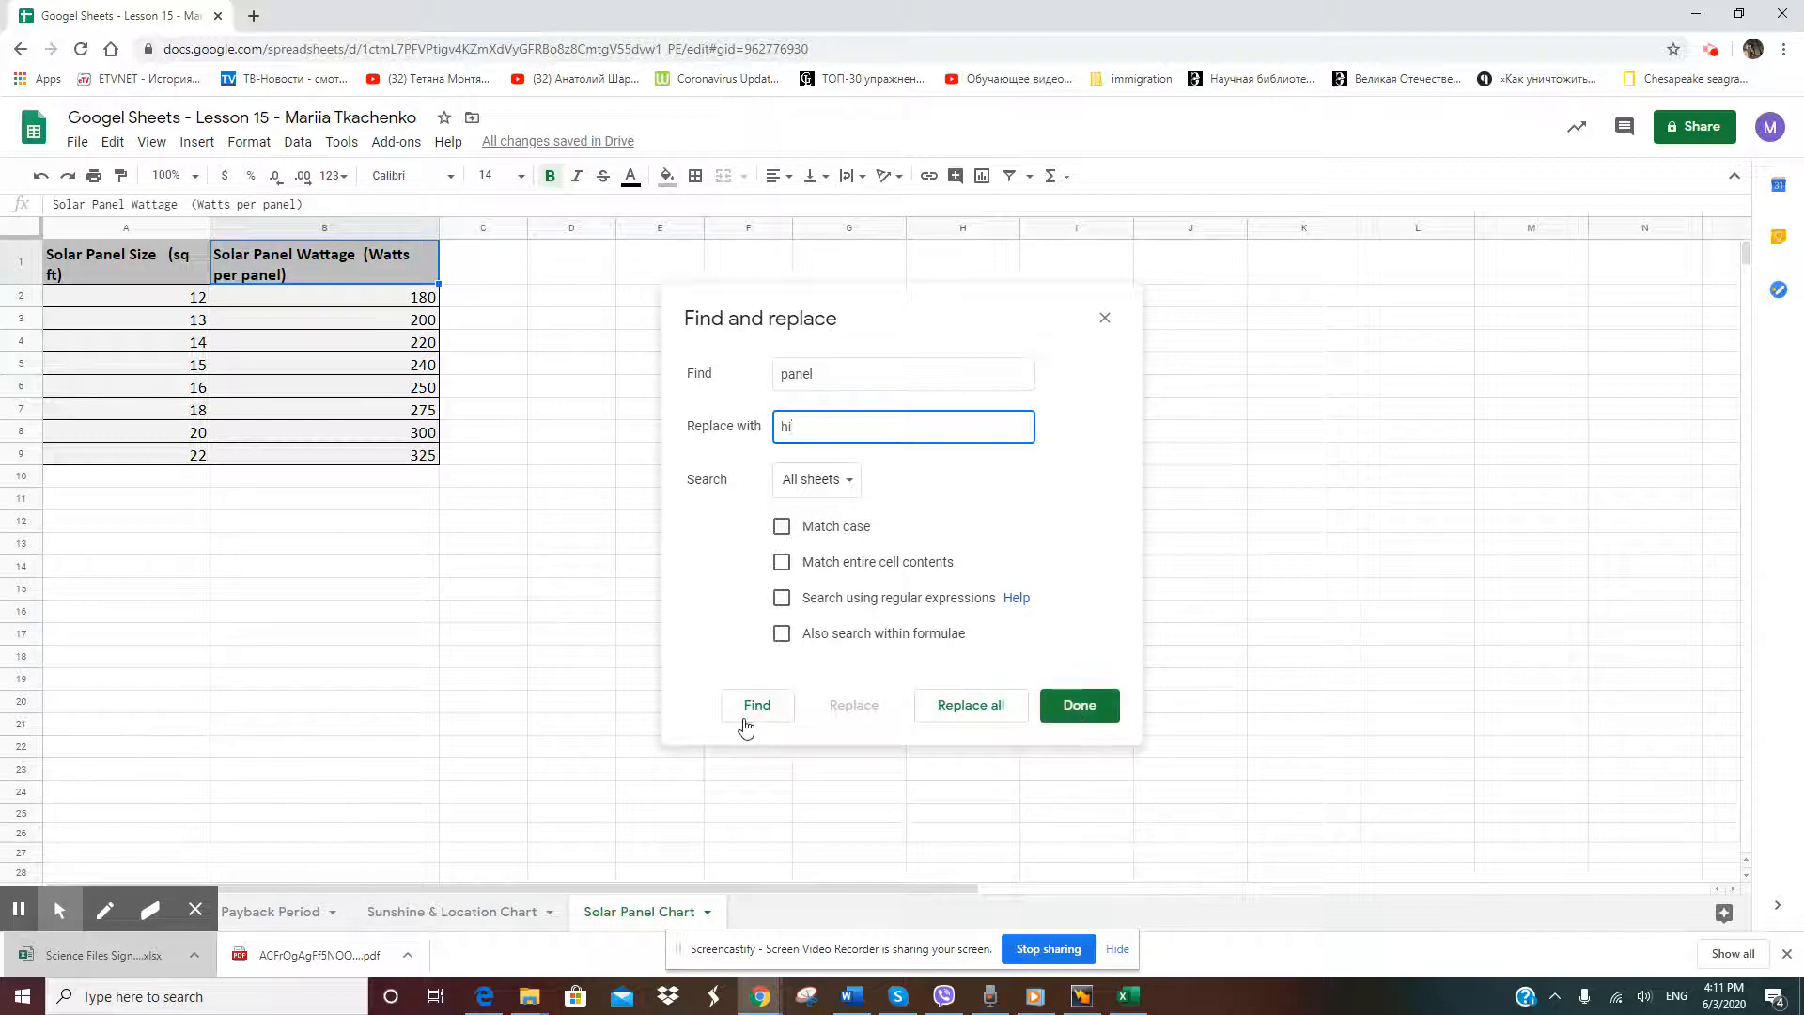
{"action": "left_click", "coordinate": [1061, 721]}
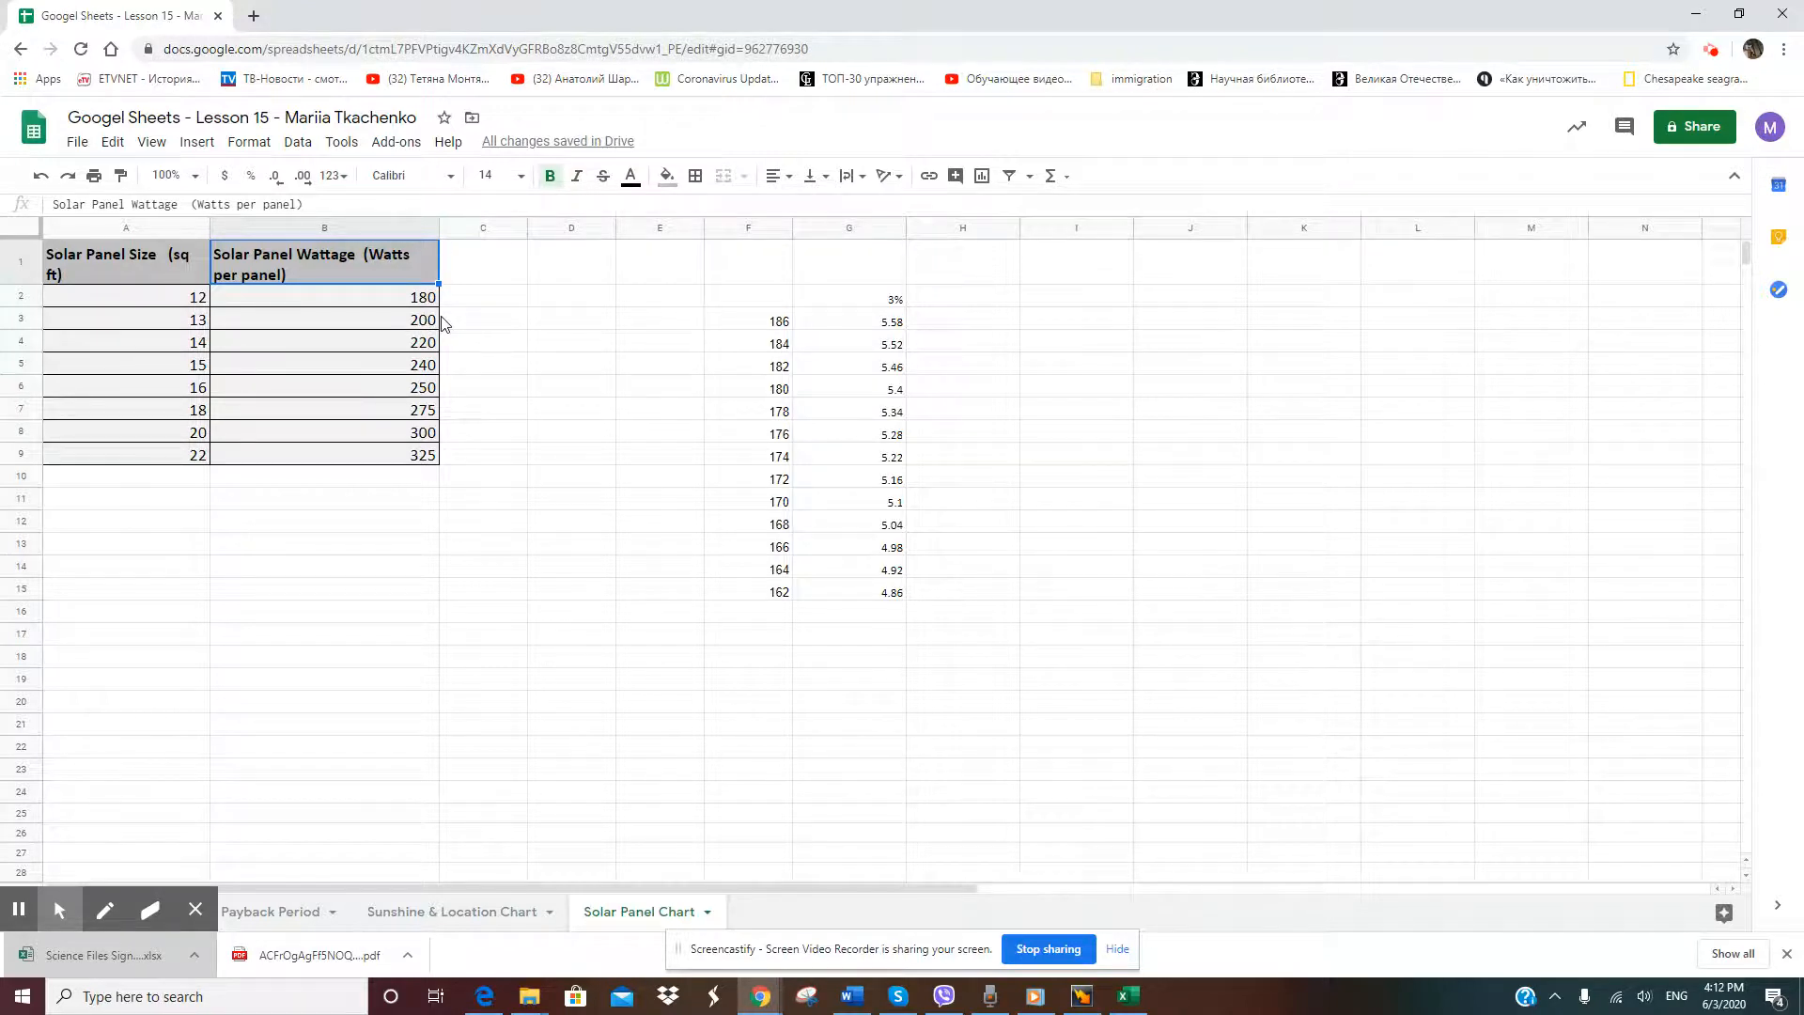
Replace every occurrence of "panel" with "hi" across all sheets using Find and replace
{"action": "key", "text": "ctrl+f"}
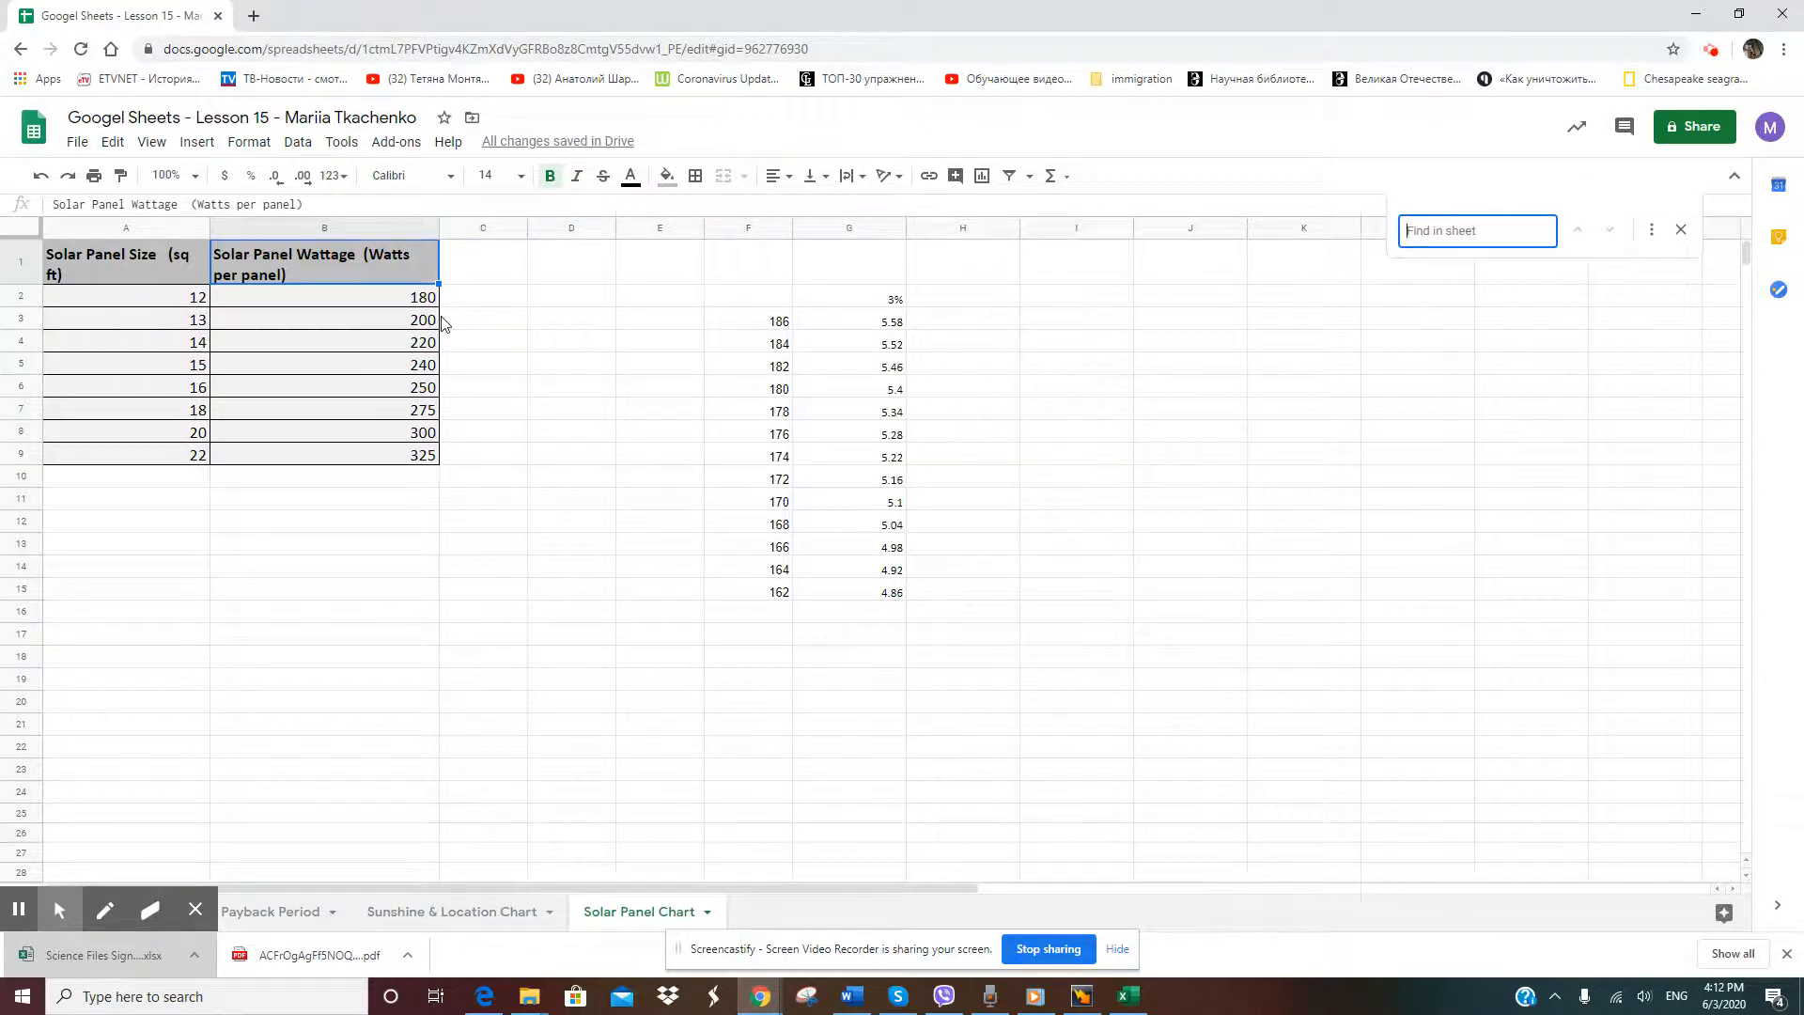
{"action": "type", "text": "panel"}
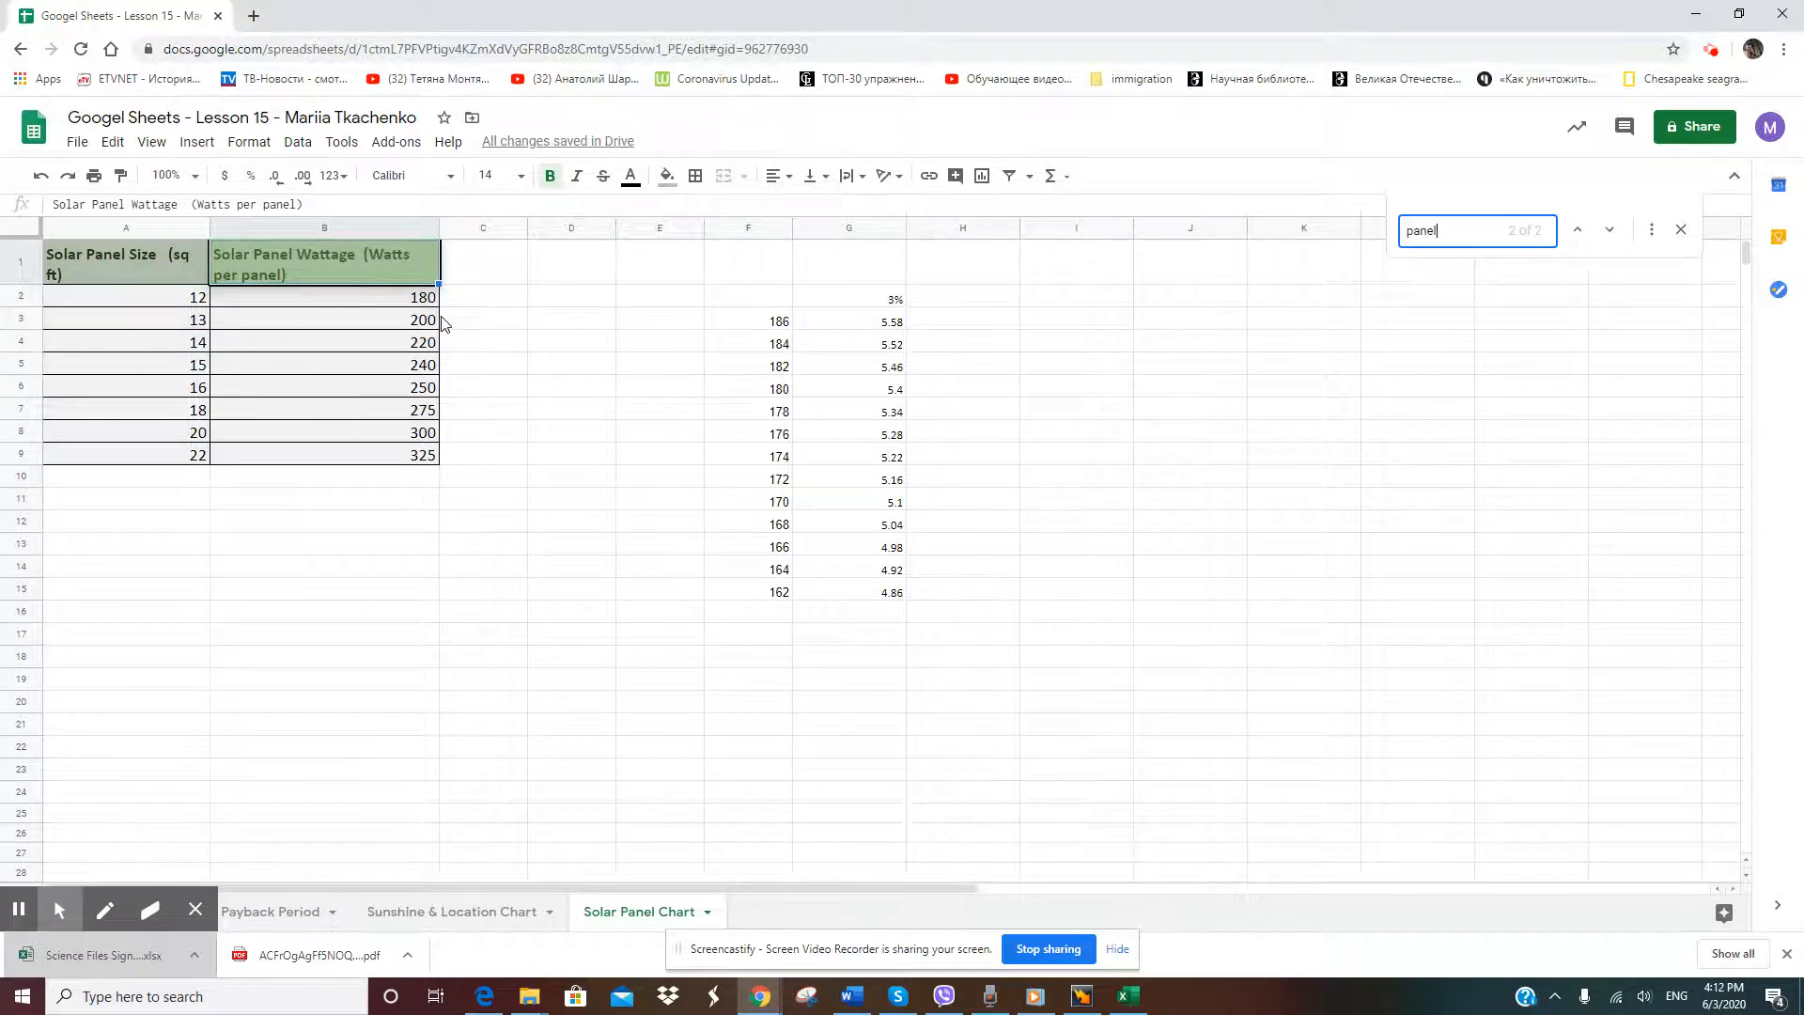
{"action": "left_click", "coordinate": [1651, 229]}
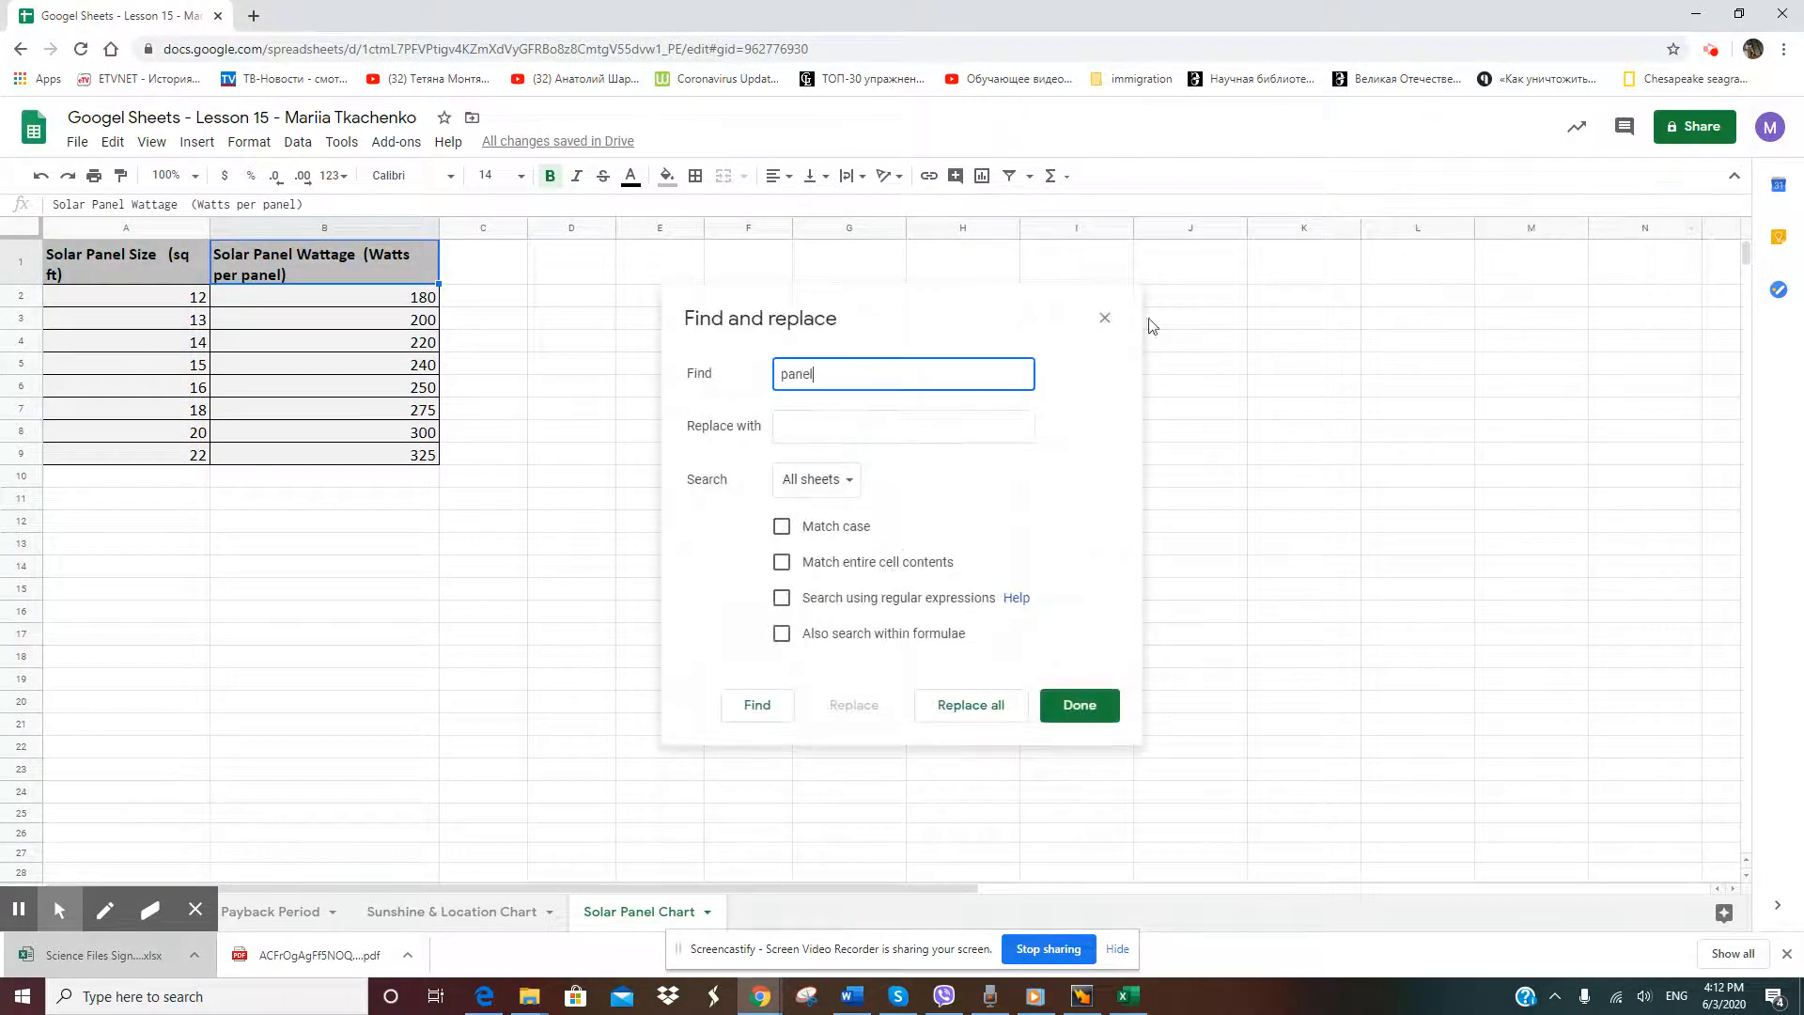
{"action": "left_click", "coordinate": [915, 426]}
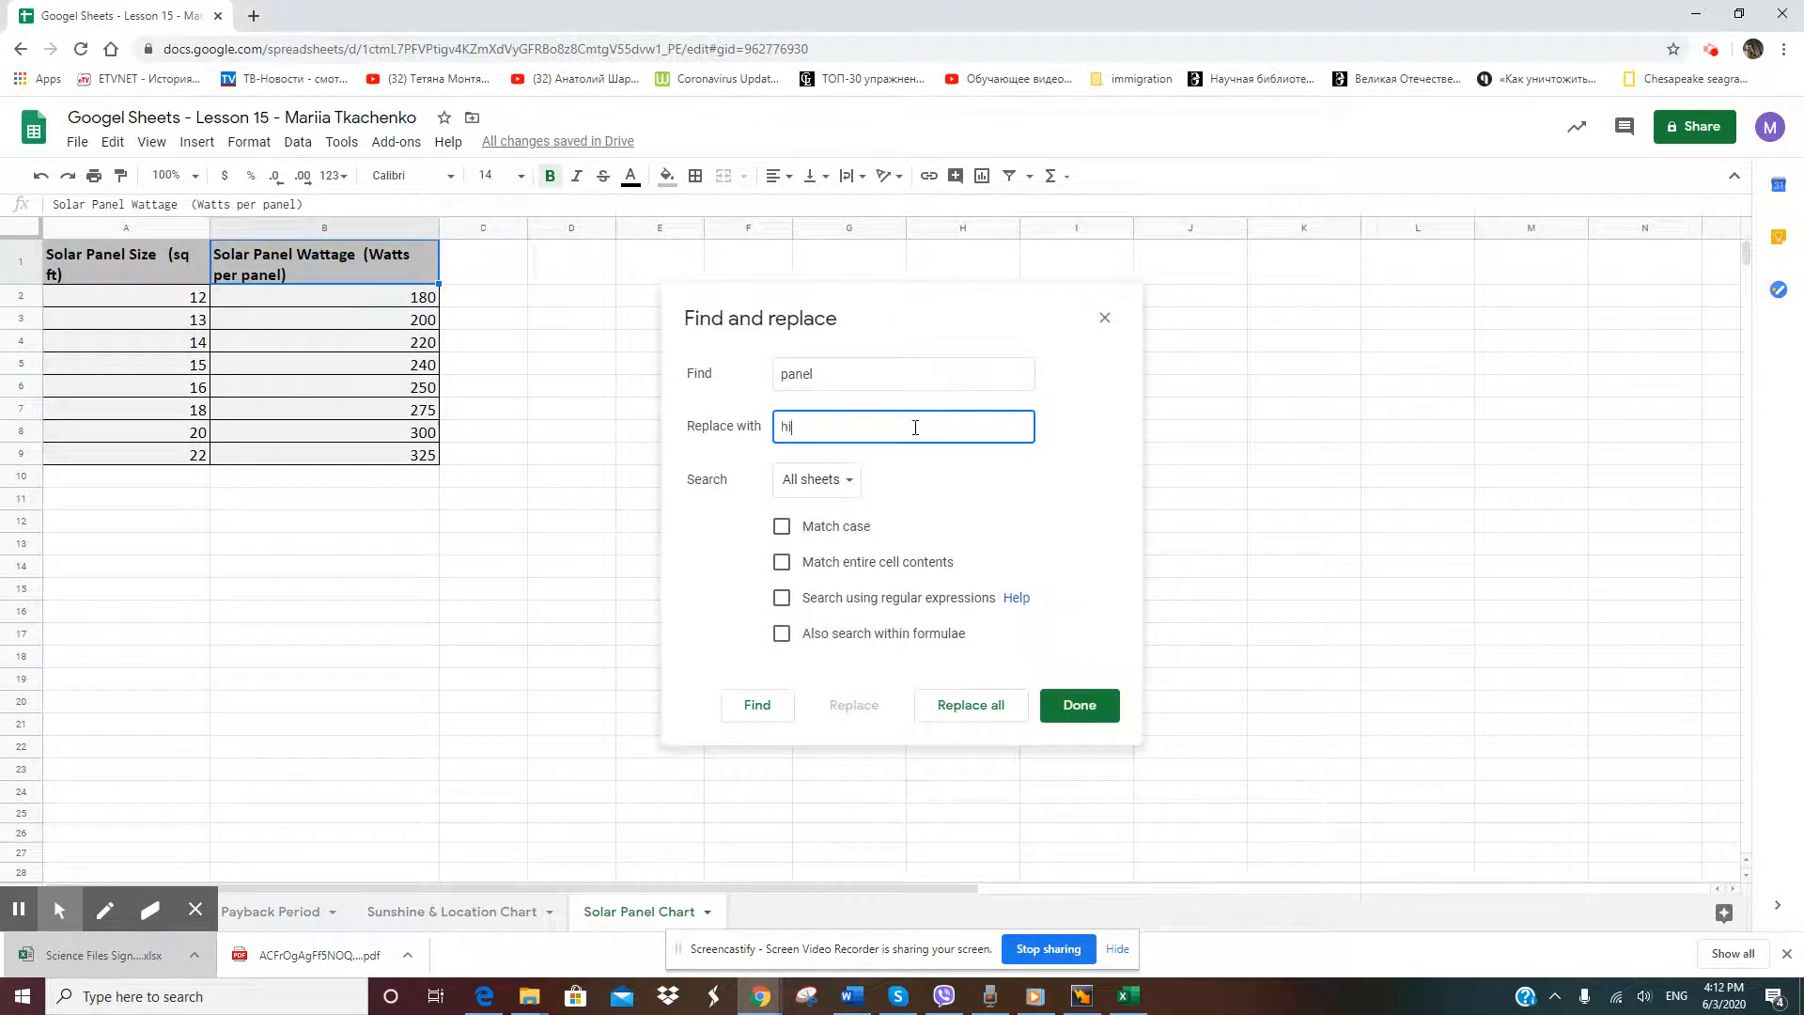
{"action": "left_click", "coordinate": [972, 706]}
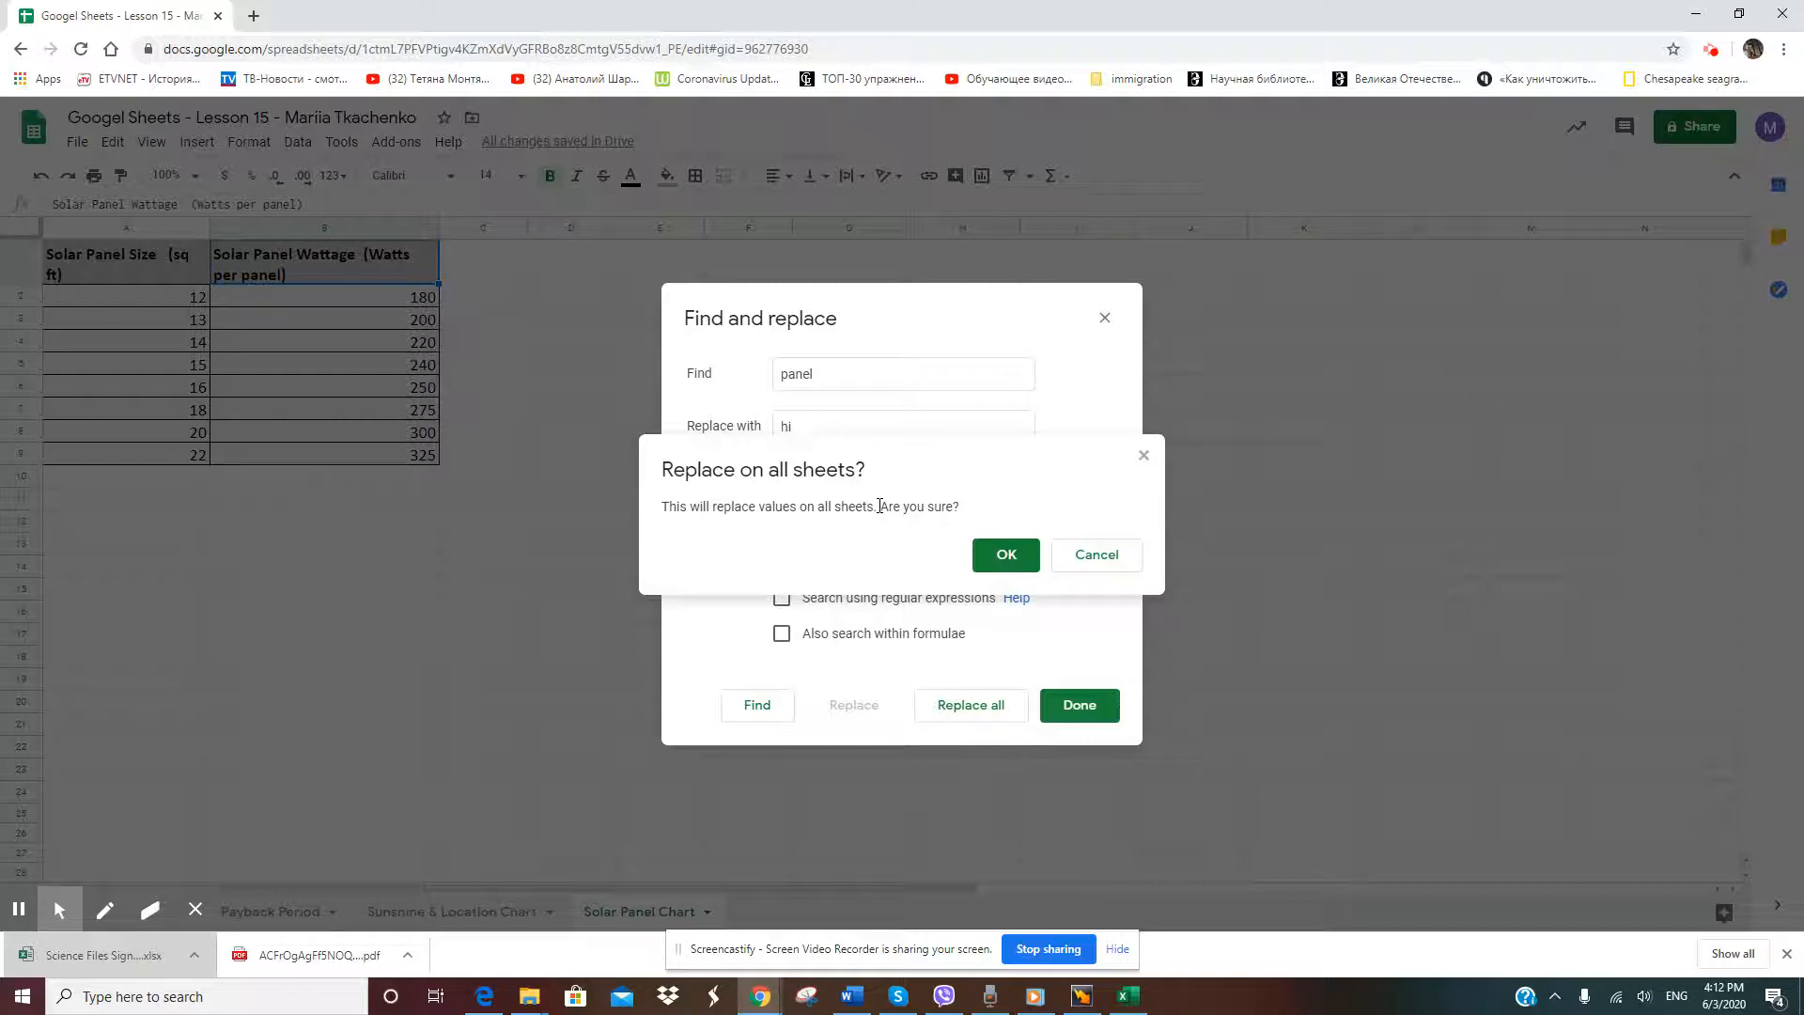
{"action": "left_click", "coordinate": [1016, 558]}
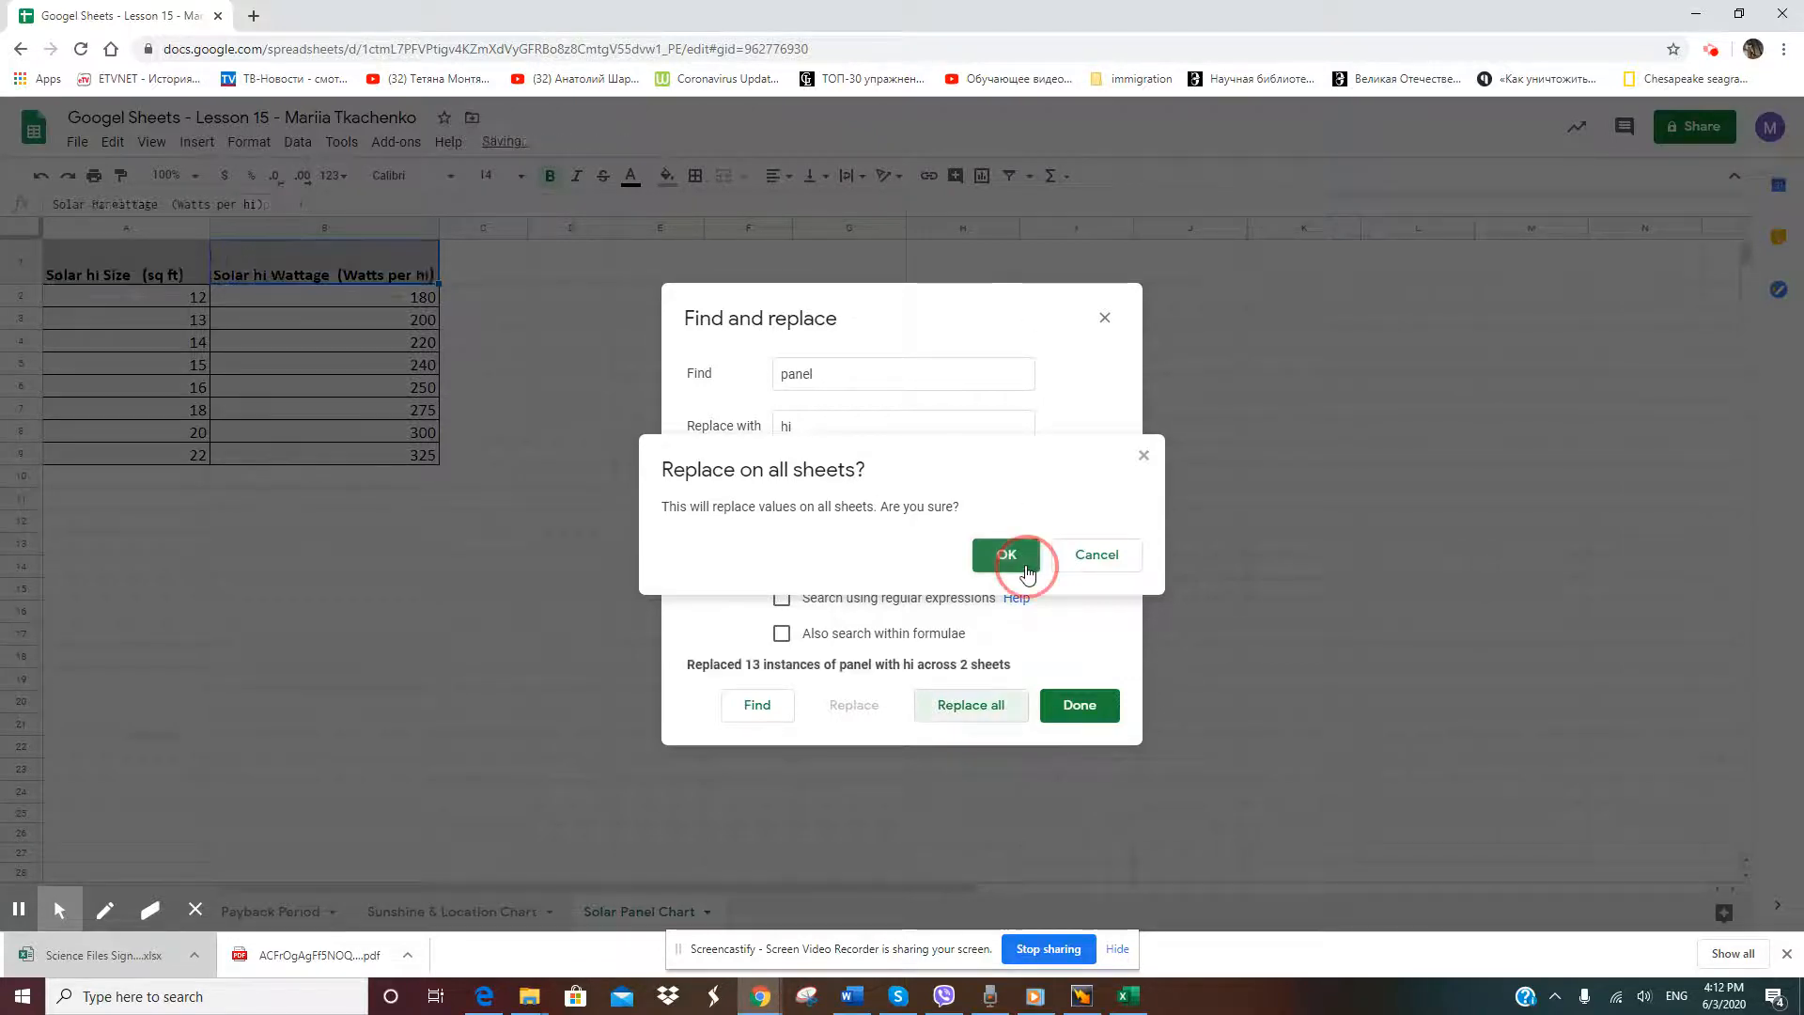
{"action": "left_click", "coordinate": [1065, 706]}
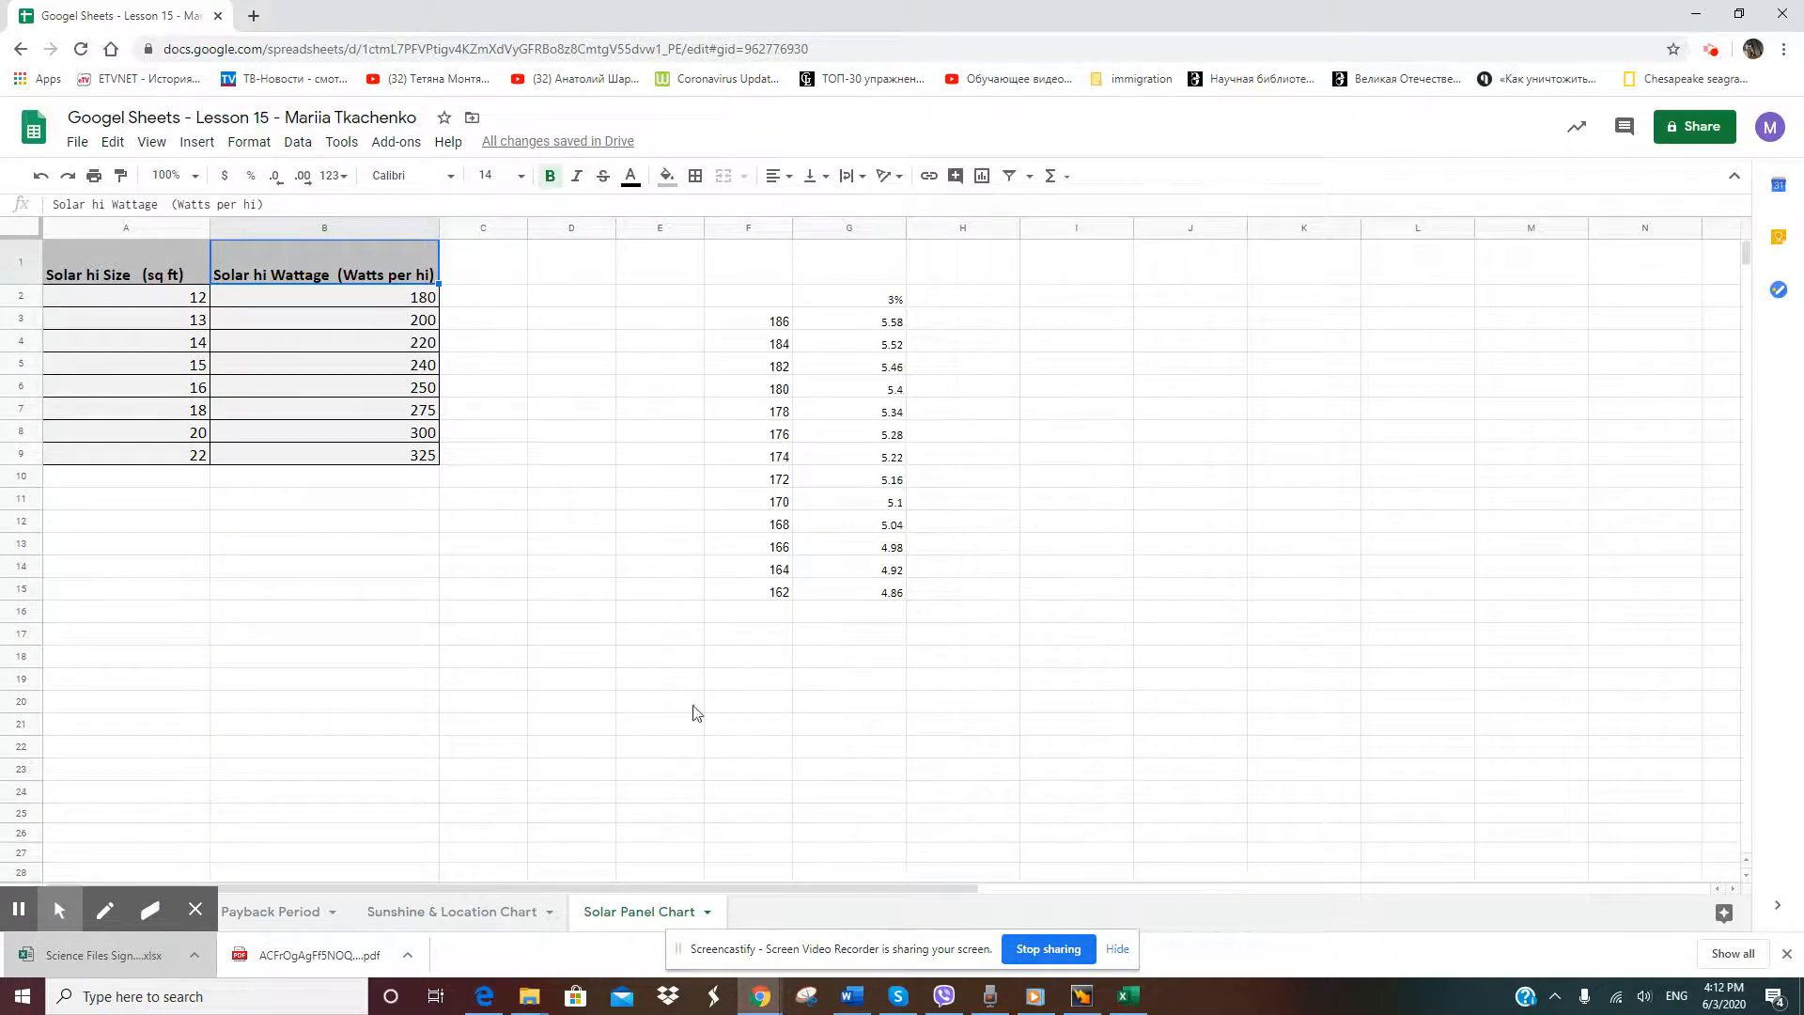
Check the replaced text in the Payback Period sheet's solar system sizing section, and return to the Solar Panel Chart sheet
{"action": "left_click", "coordinate": [308, 914]}
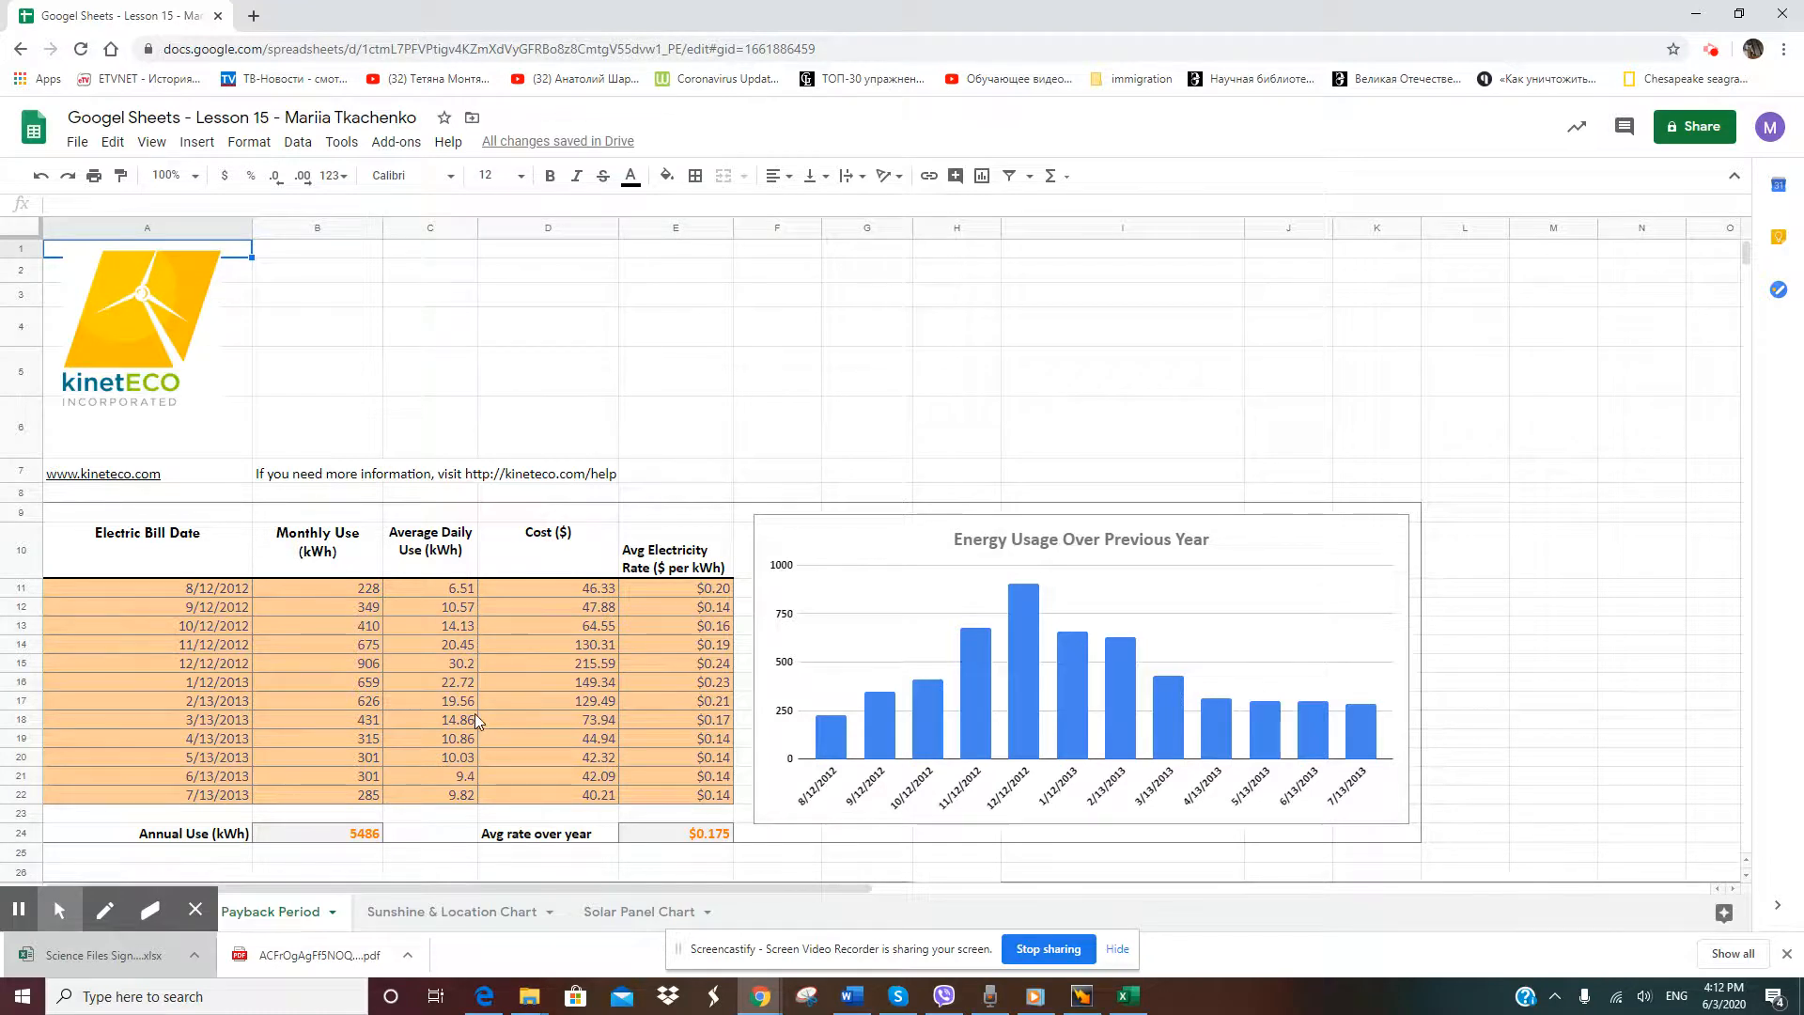
{"action": "scroll", "coordinate": [476, 719], "scroll_direction": "down", "scroll_amount": 5}
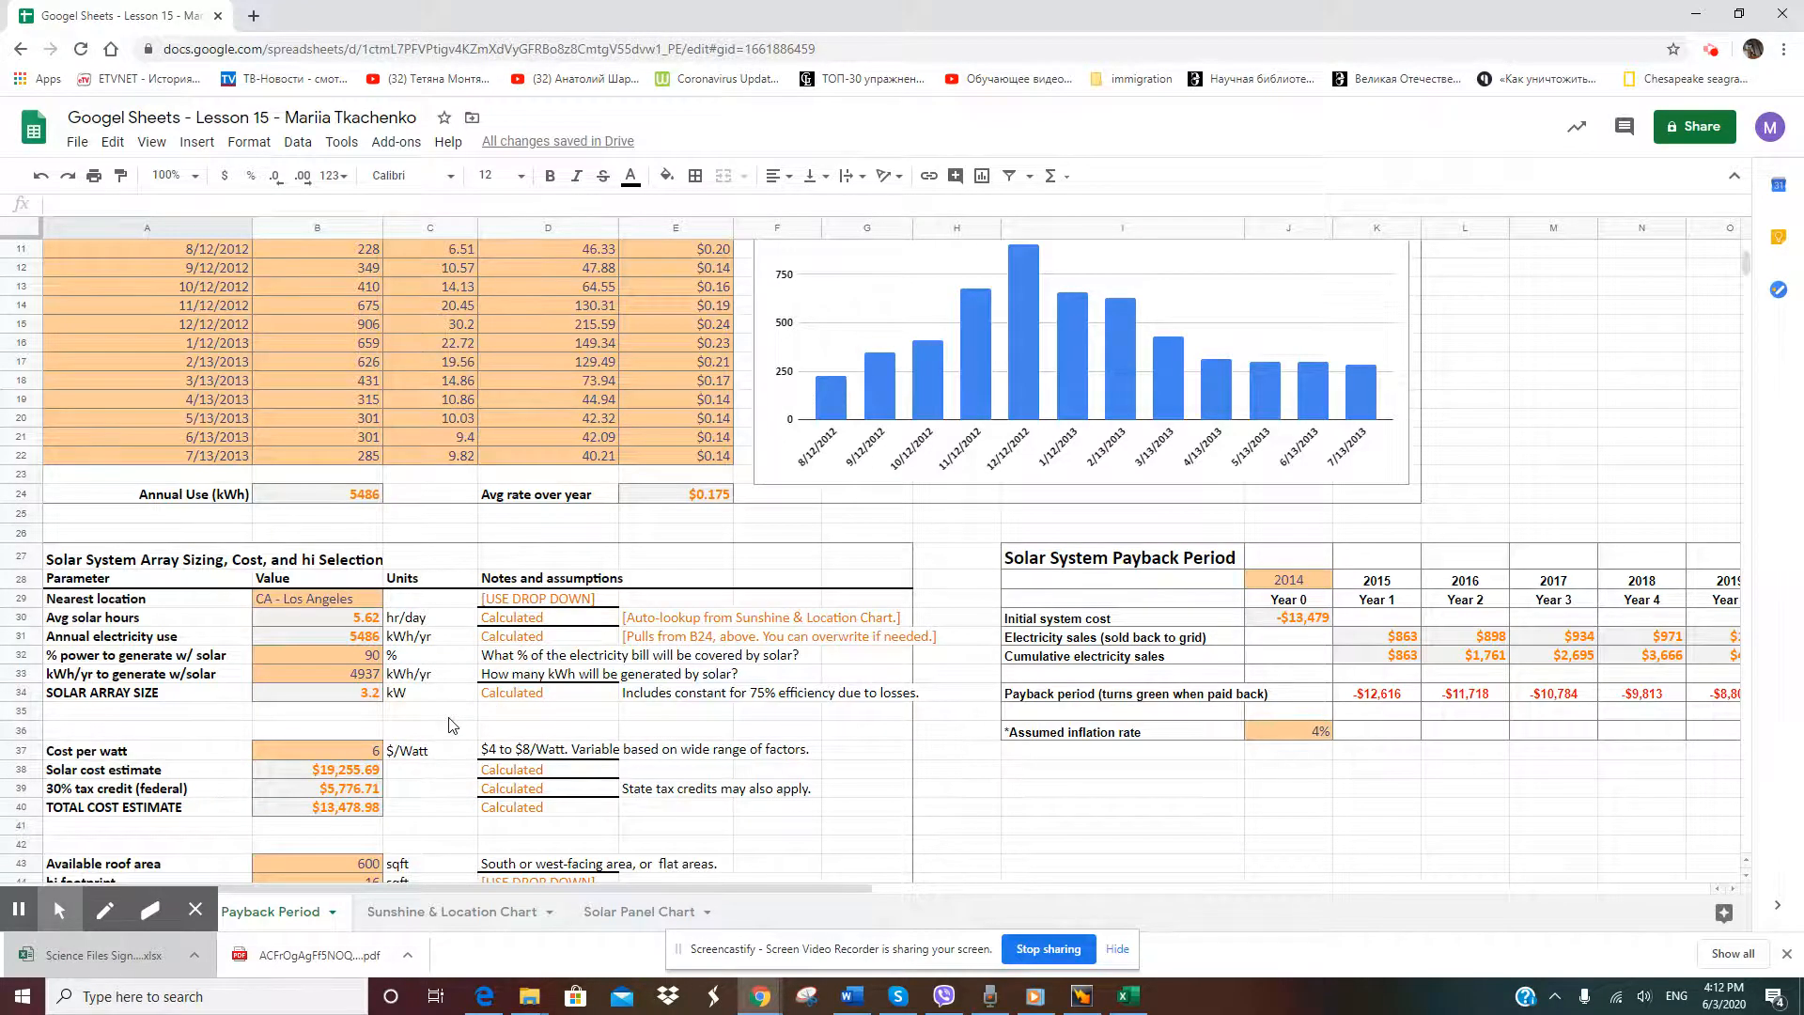
{"action": "scroll", "coordinate": [449, 725], "scroll_direction": "down", "scroll_amount": 2}
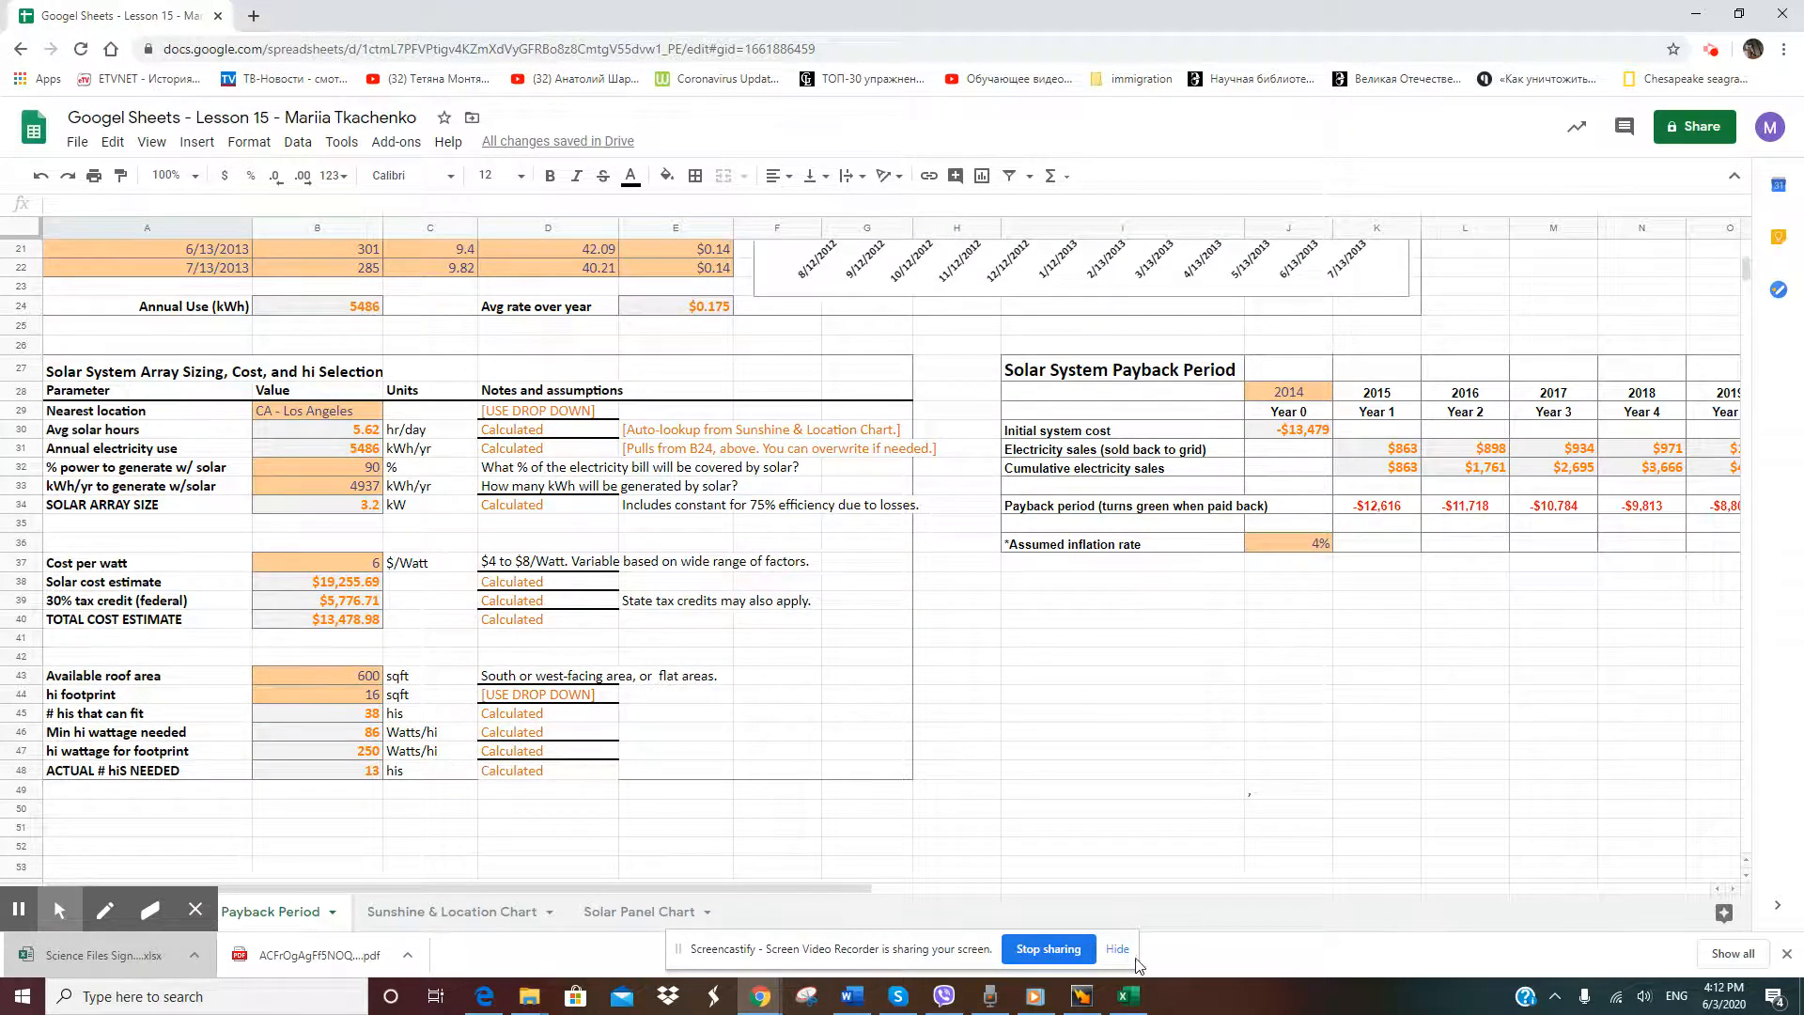
{"action": "left_click", "coordinate": [652, 918]}
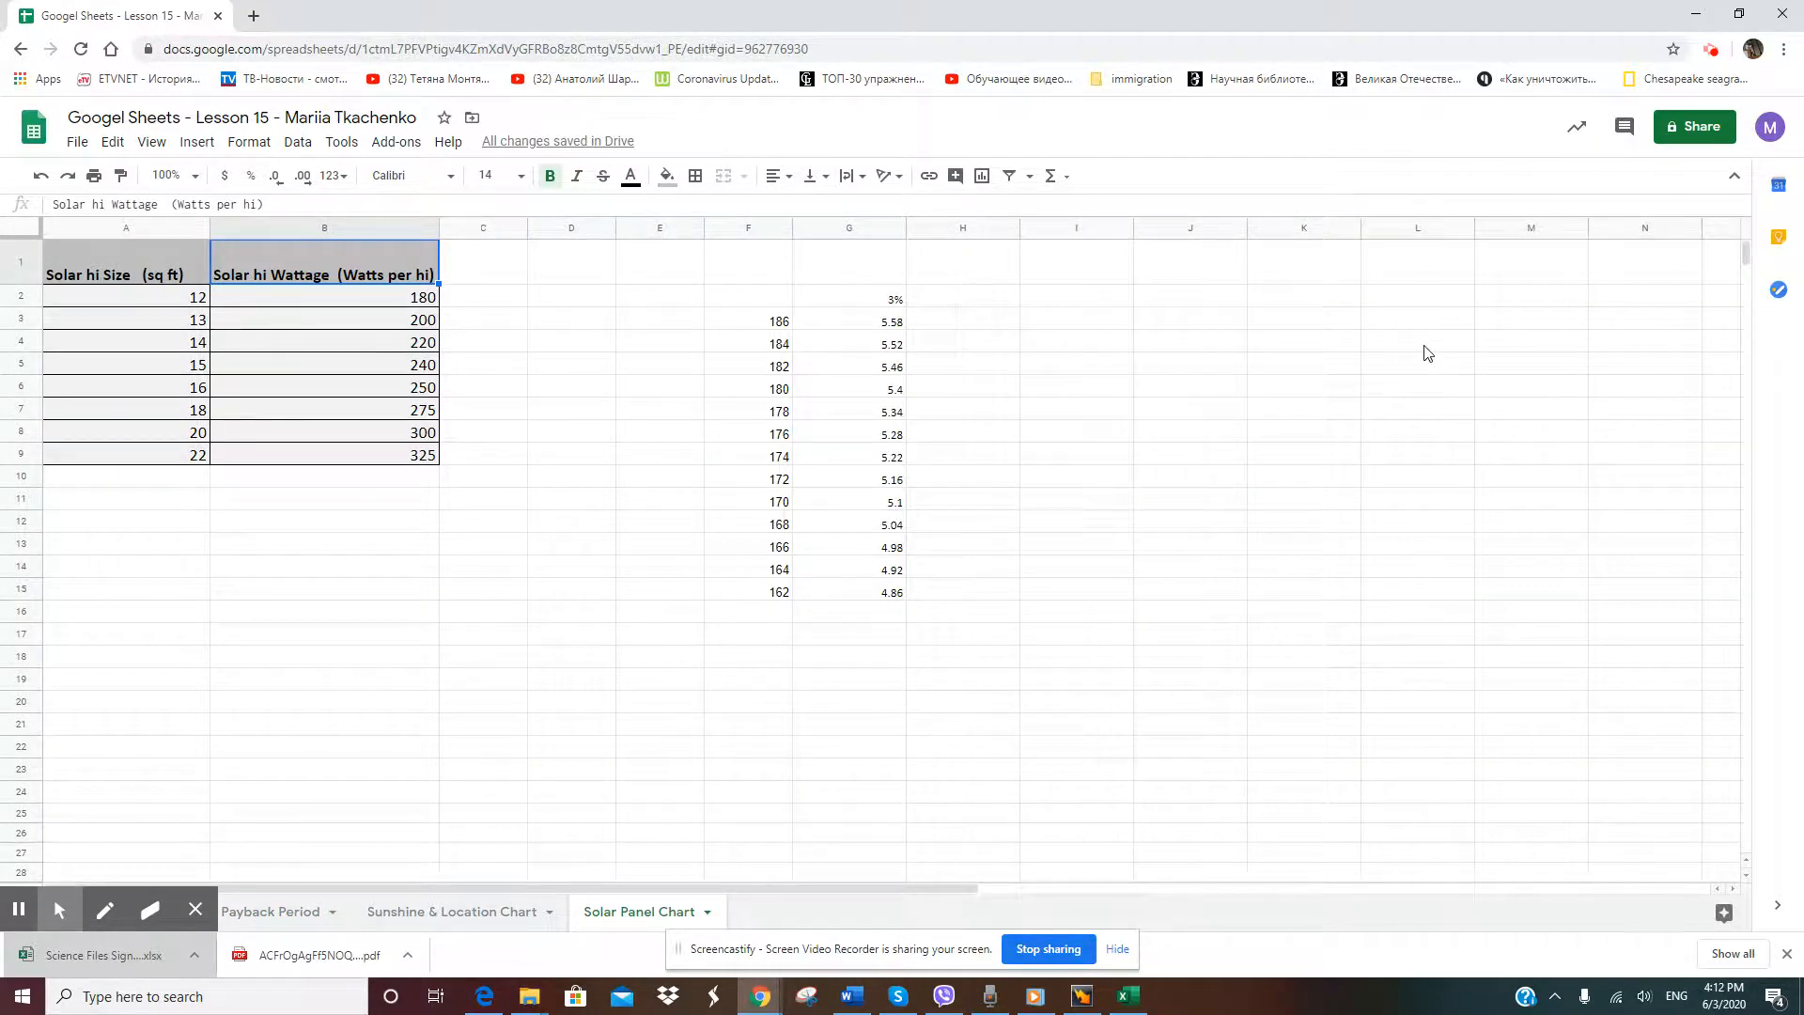
{"action": "key", "text": "ctrl+f"}
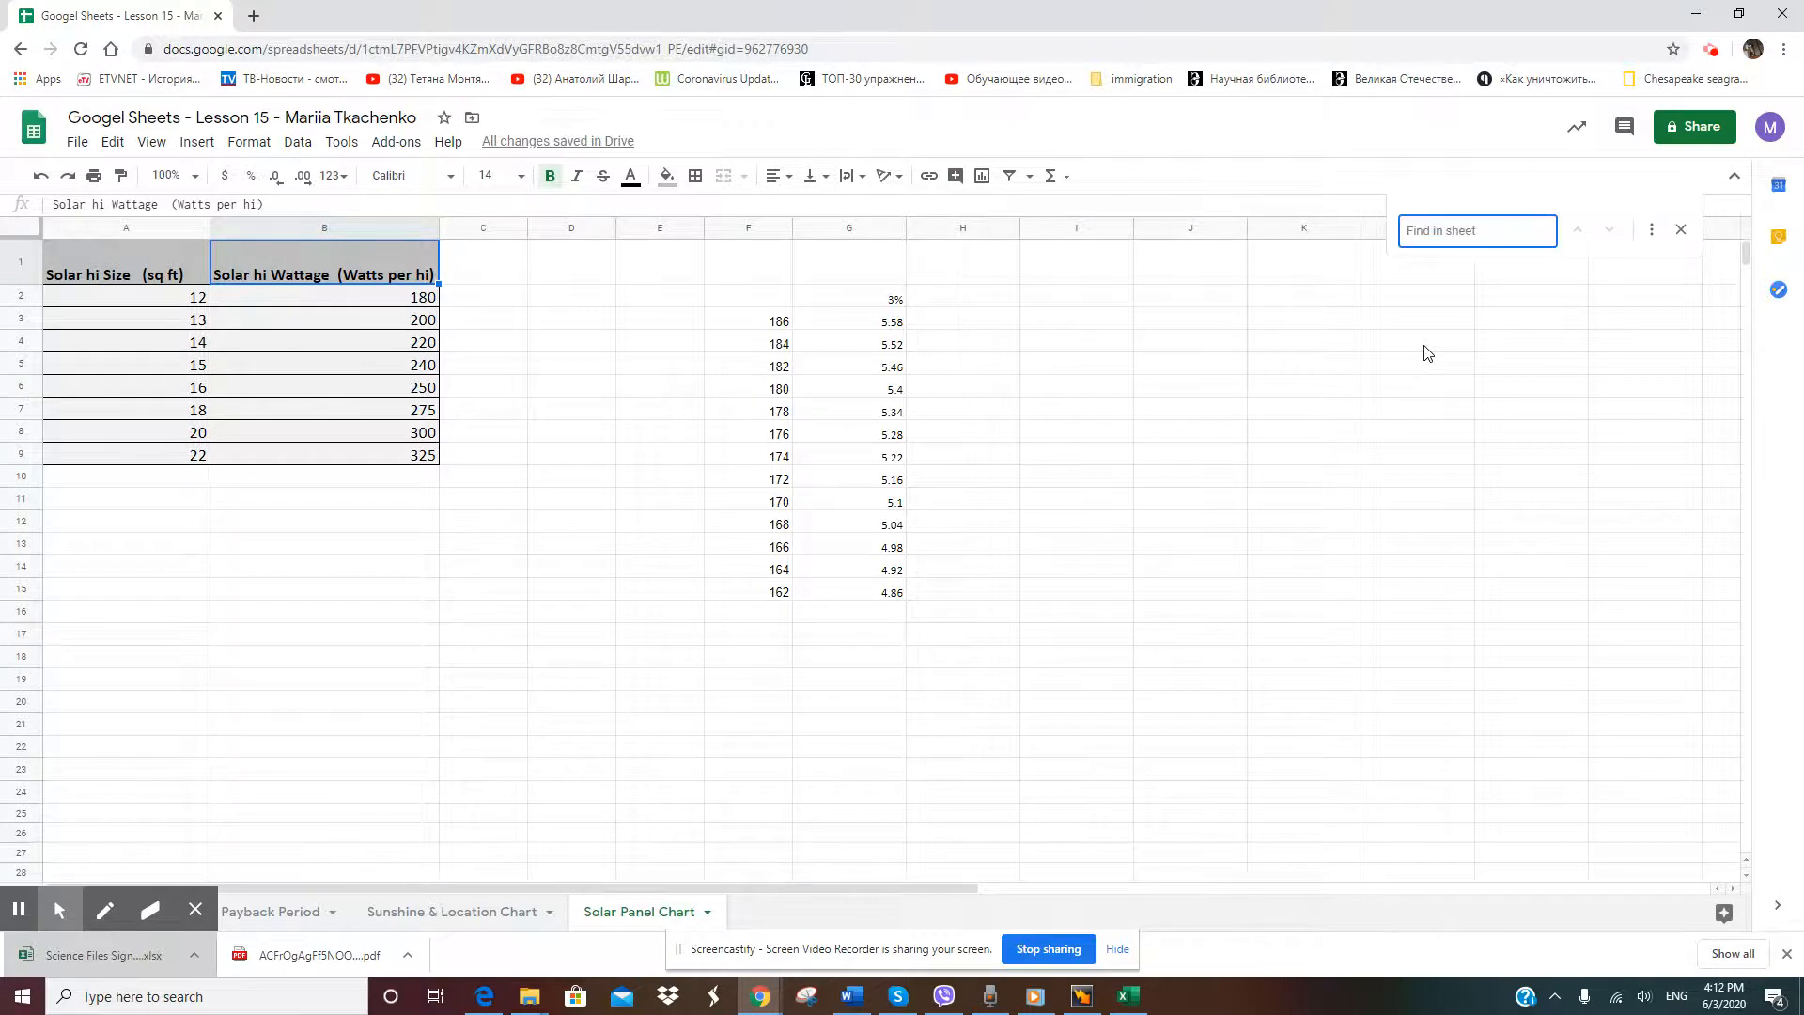
{"action": "left_click", "coordinate": [1651, 229]}
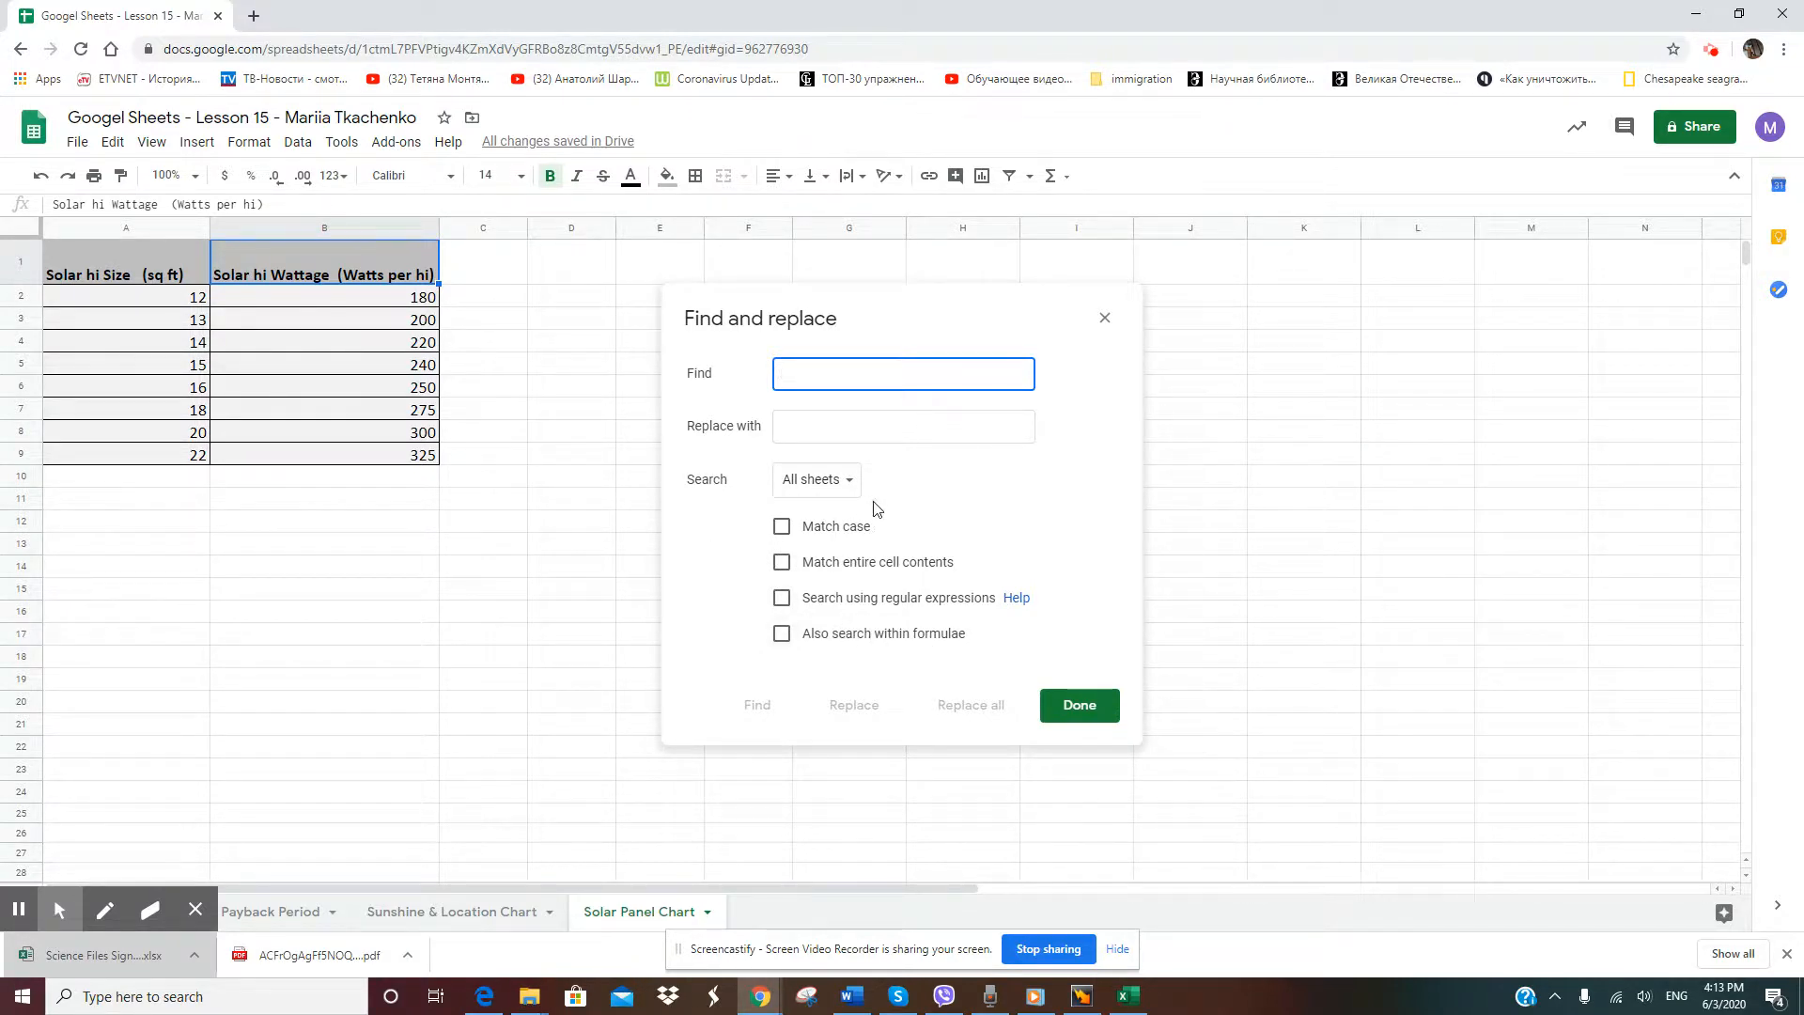
{"action": "left_click", "coordinate": [1082, 707]}
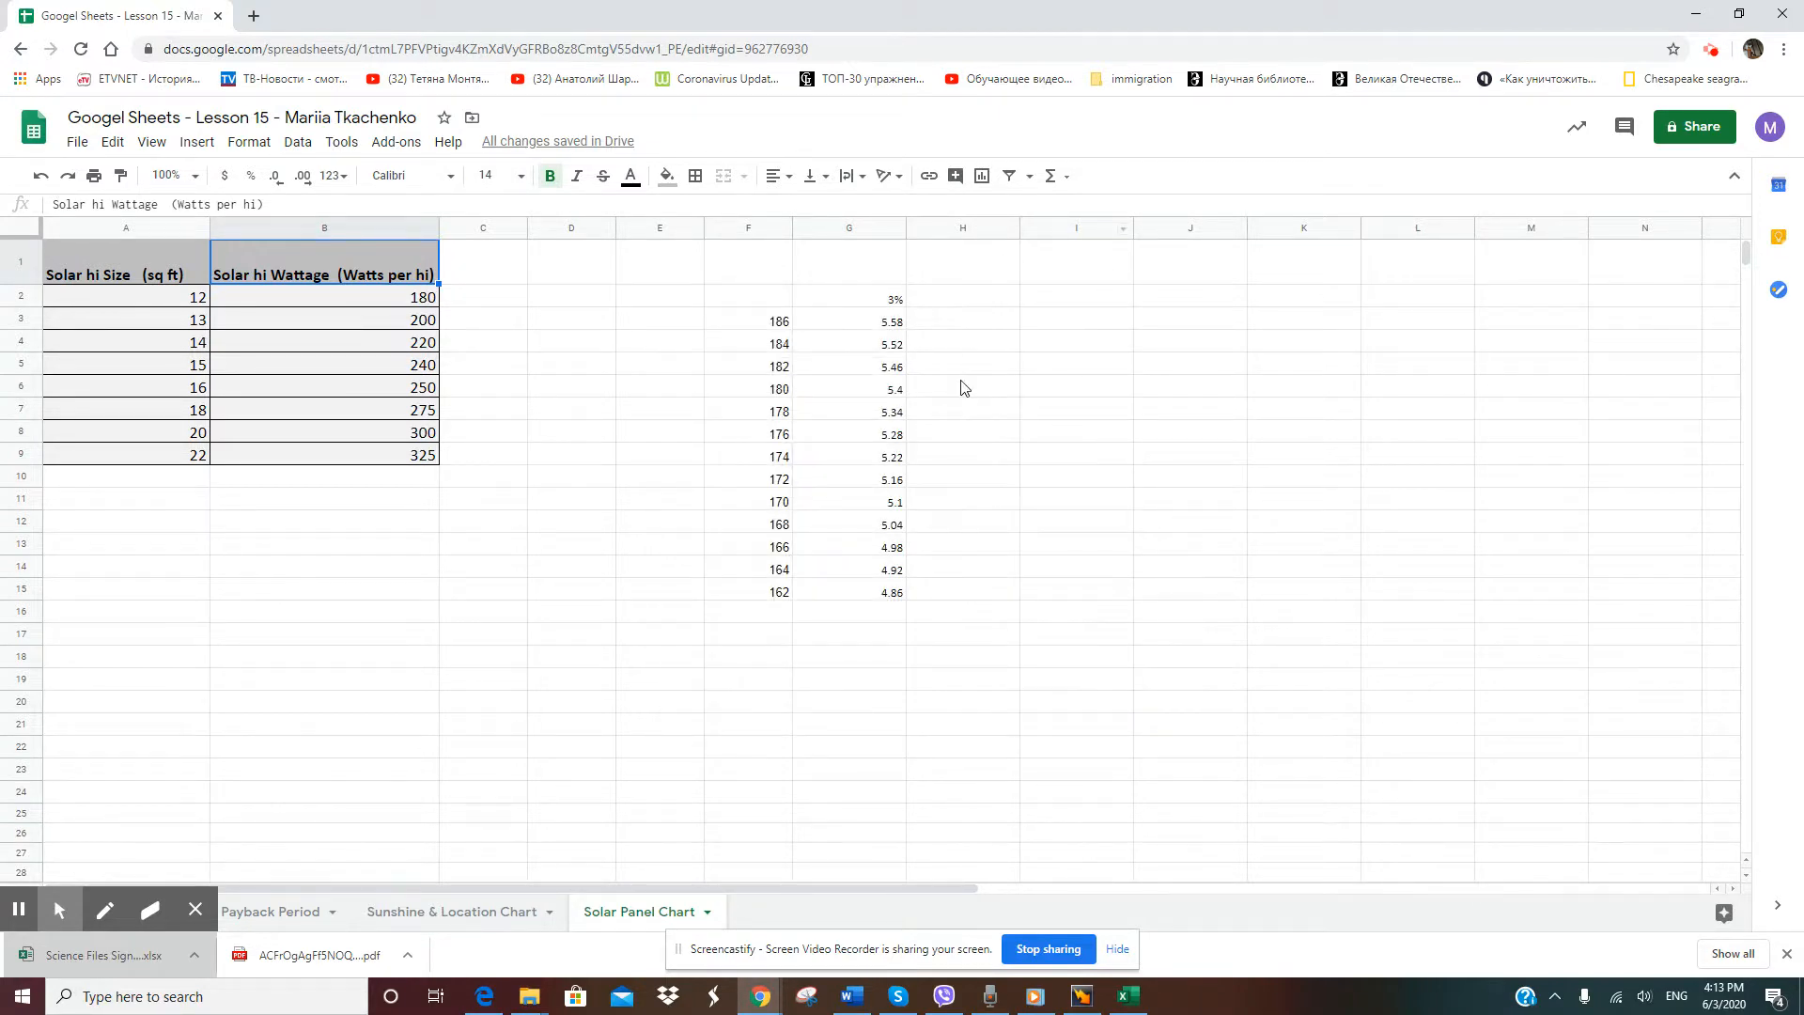